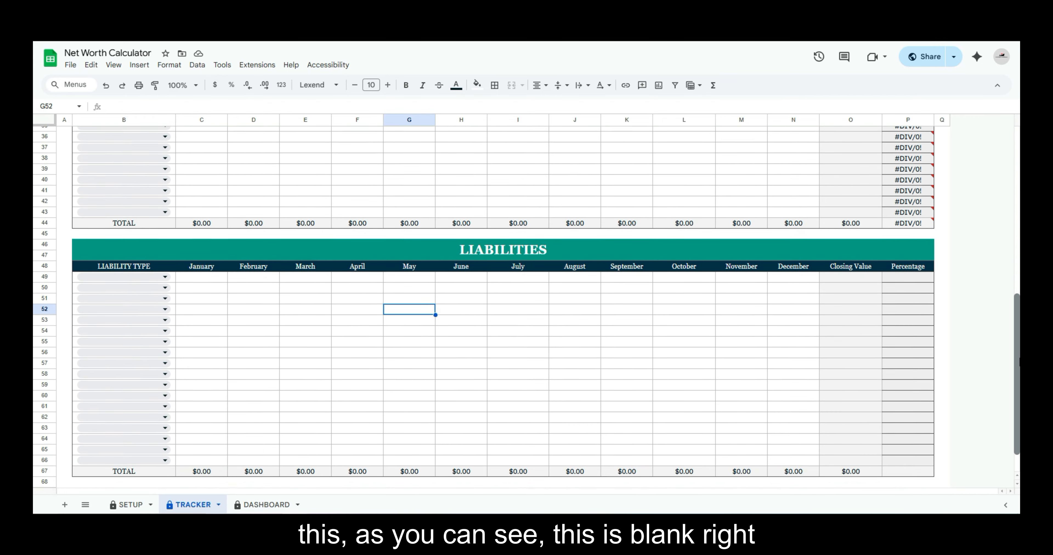
# Look over the TRACKER and DASHBOARD sheets and the asset and liability lists on the SETUP sheet
pyautogui.scroll(10, 566, 260)
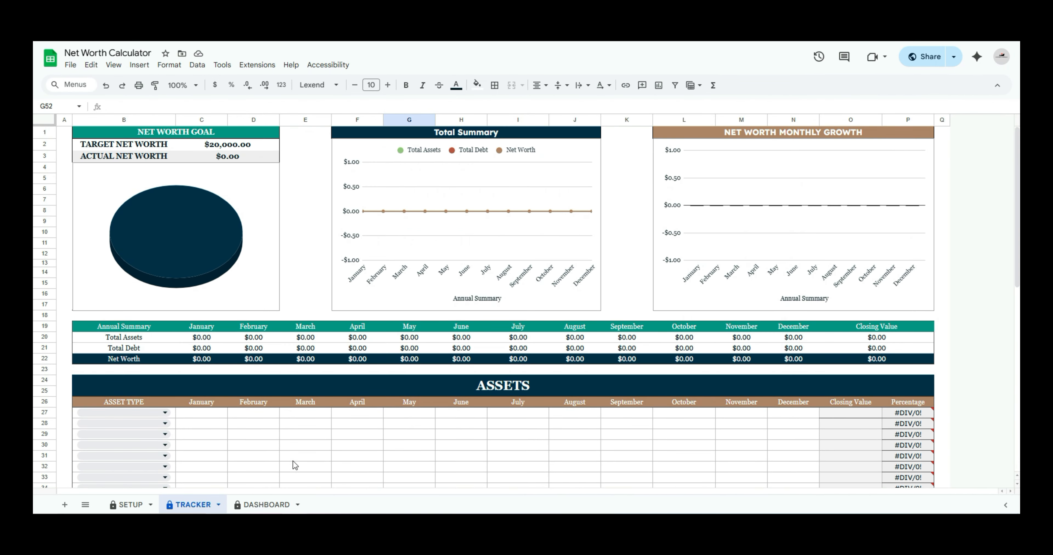
pyautogui.click(254, 506)
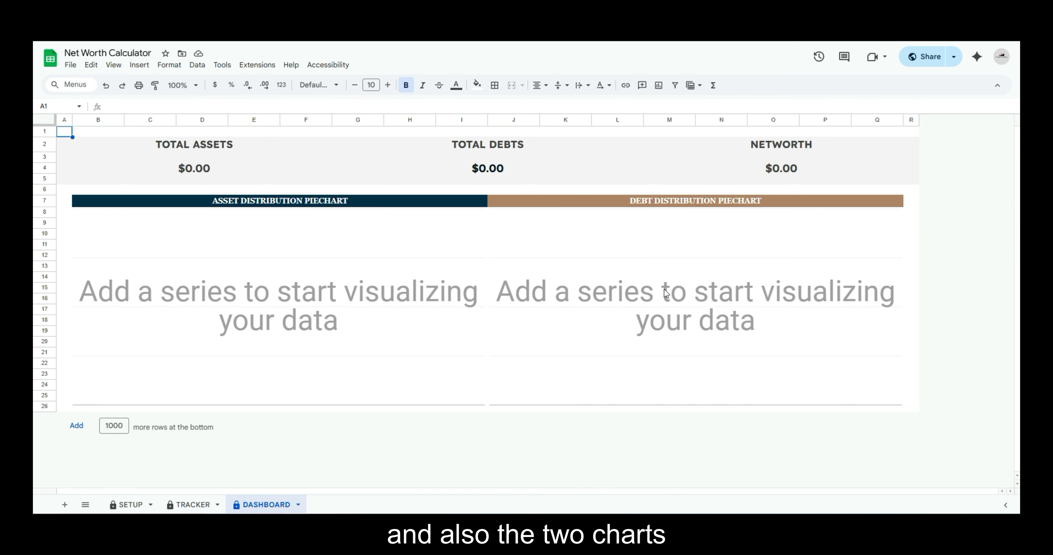
pyautogui.click(191, 507)
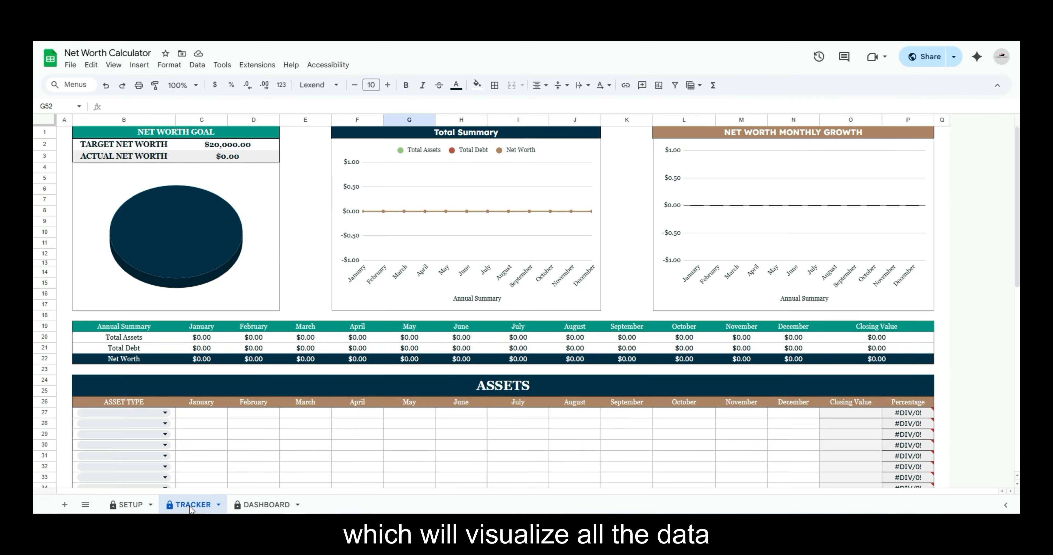
pyautogui.click(126, 507)
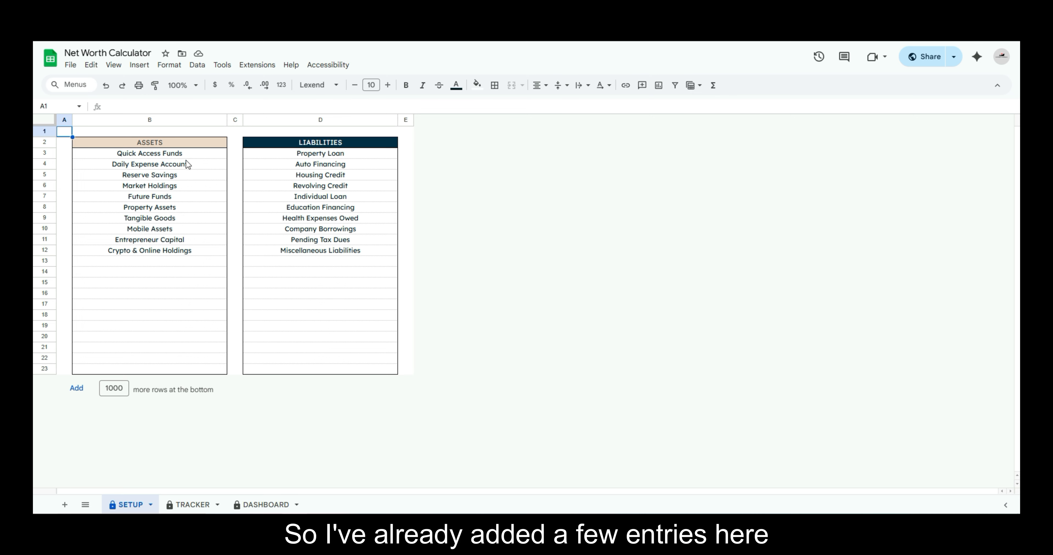
pyautogui.moveTo(213, 153); pyautogui.dragTo(203, 248)
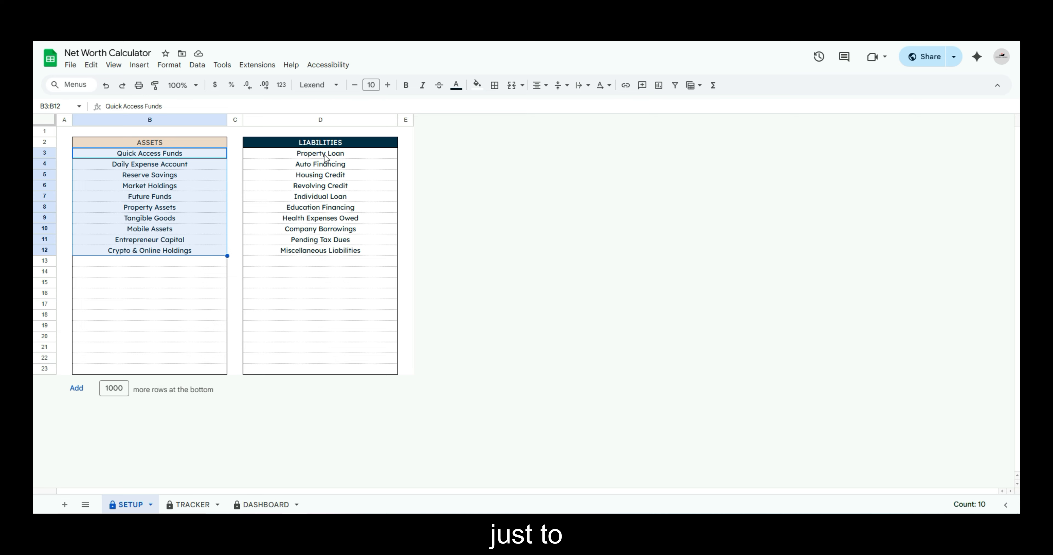
pyautogui.moveTo(366, 160); pyautogui.dragTo(366, 271)
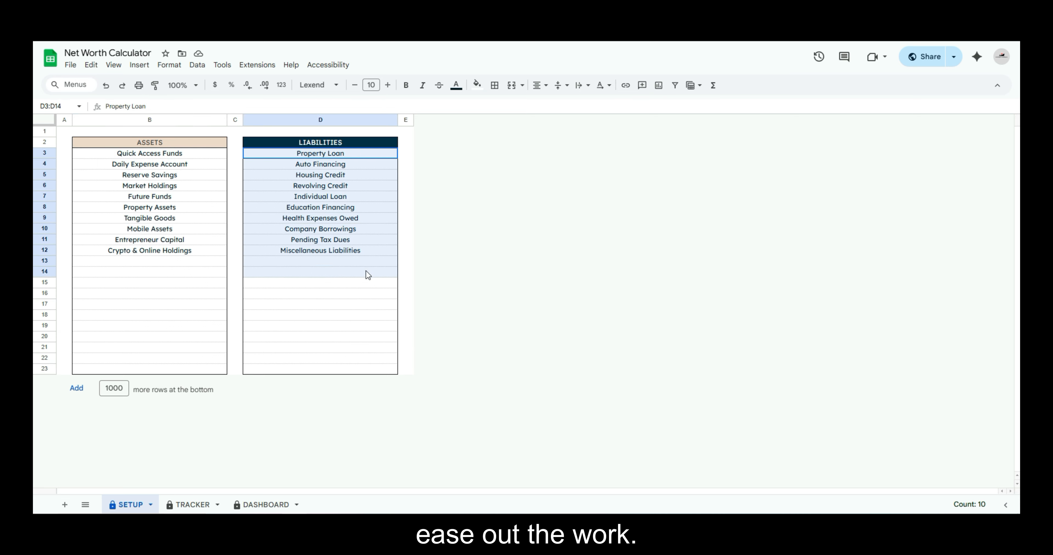
# Add "Stock" and "property number 2" in the first two empty rows of the ASSETS list
pyautogui.click(162, 285)
pyautogui.click(153, 264)
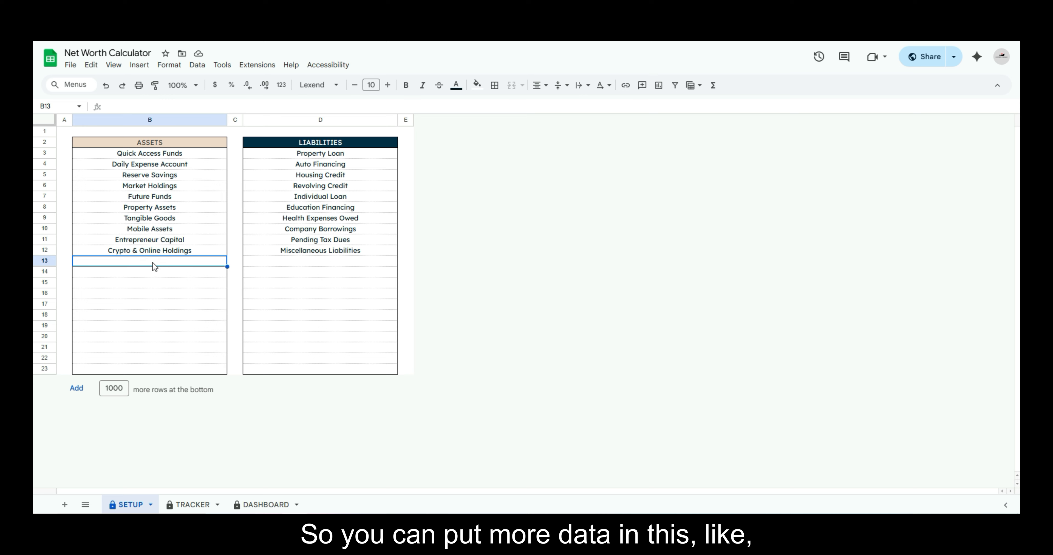
pyautogui.write('Stock')
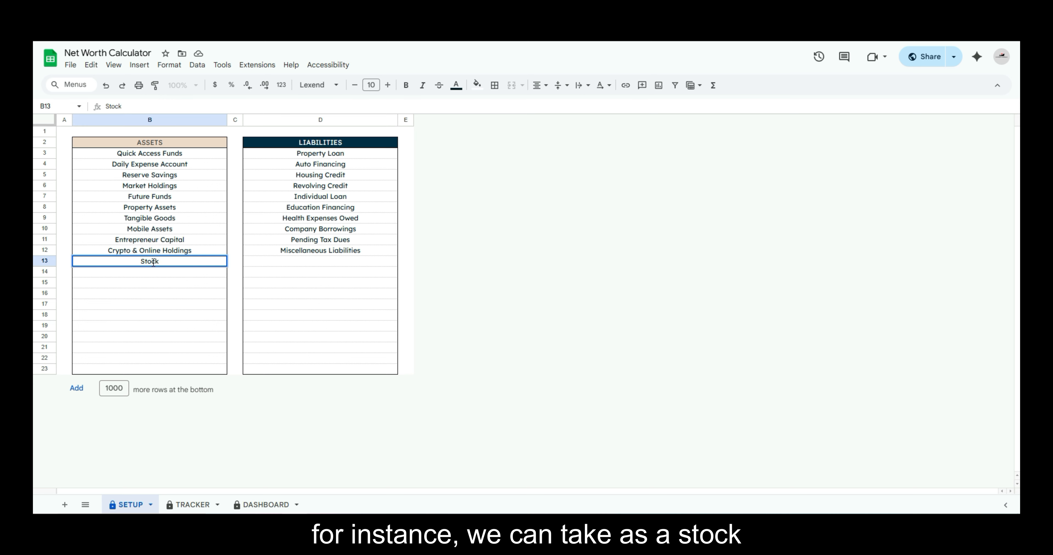
pyautogui.press('Return')
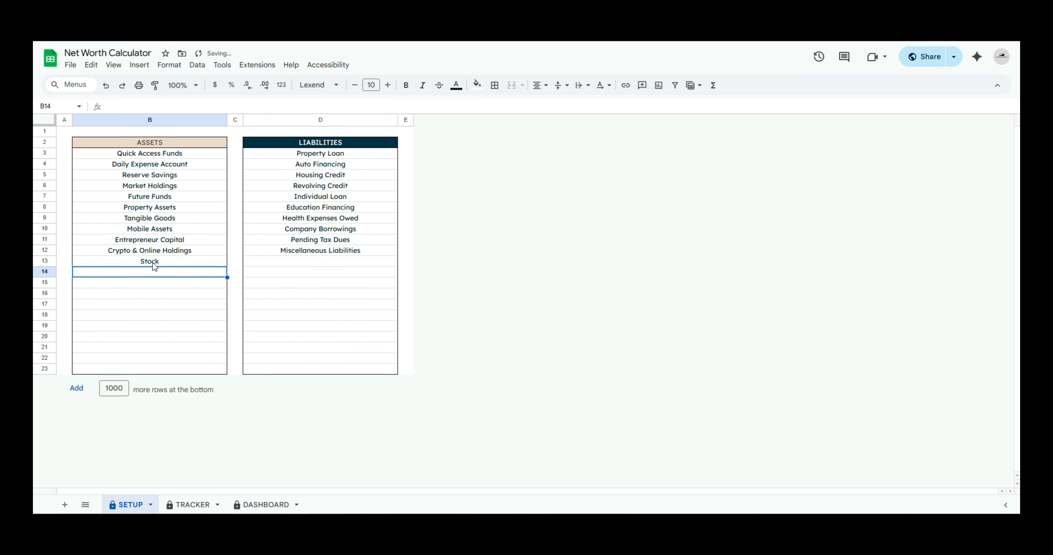
pyautogui.write('p')
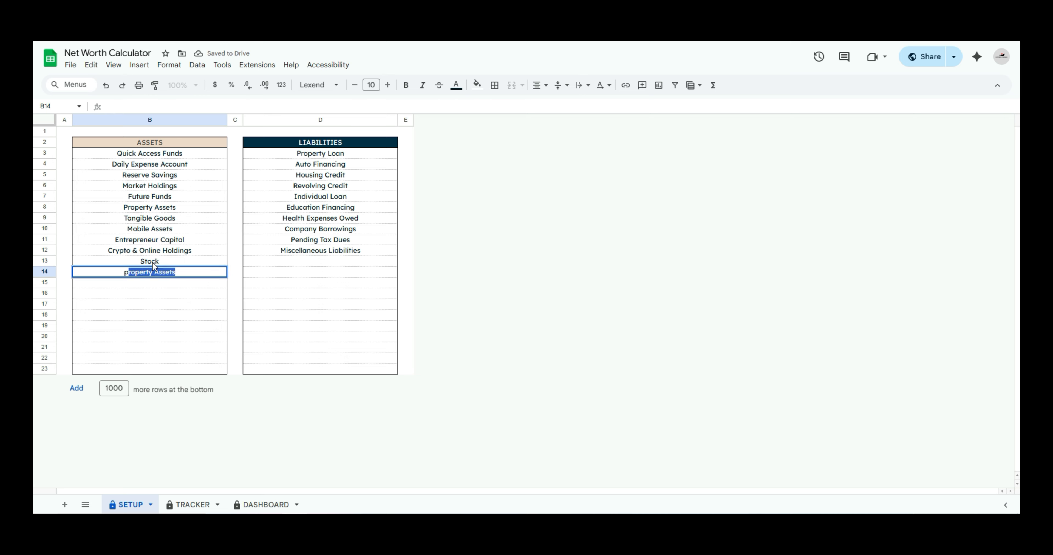
pyautogui.write('roperty n')
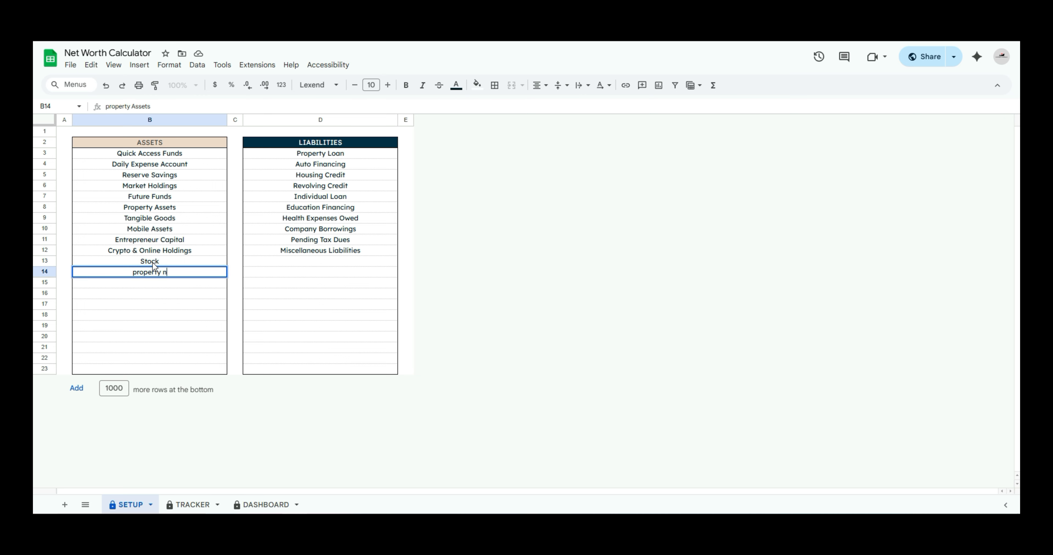
pyautogui.write('umber 2')
pyautogui.press('Return')
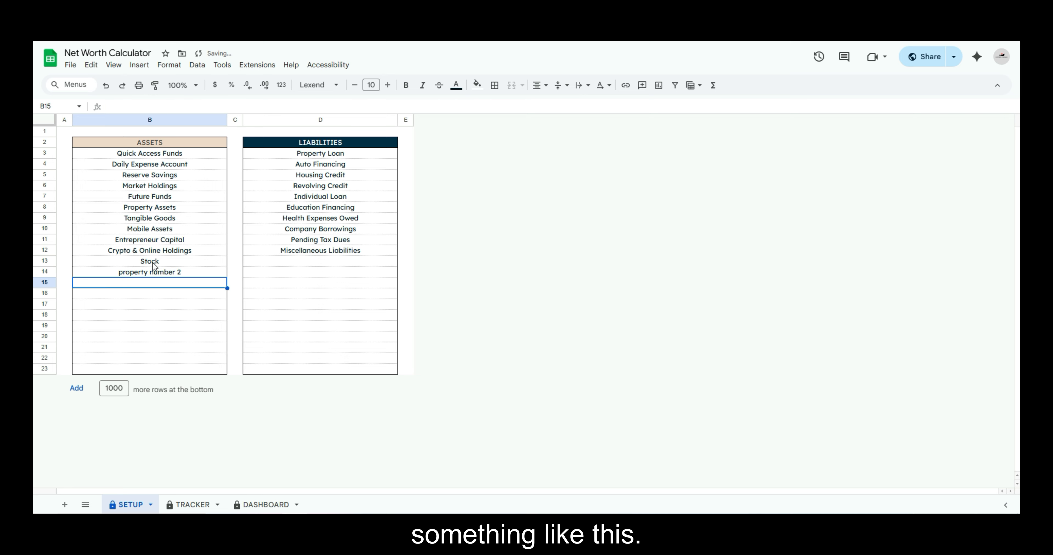
# Delete the "property number 2" and "Stock" entries from the ASSETS list
pyautogui.press('Up')
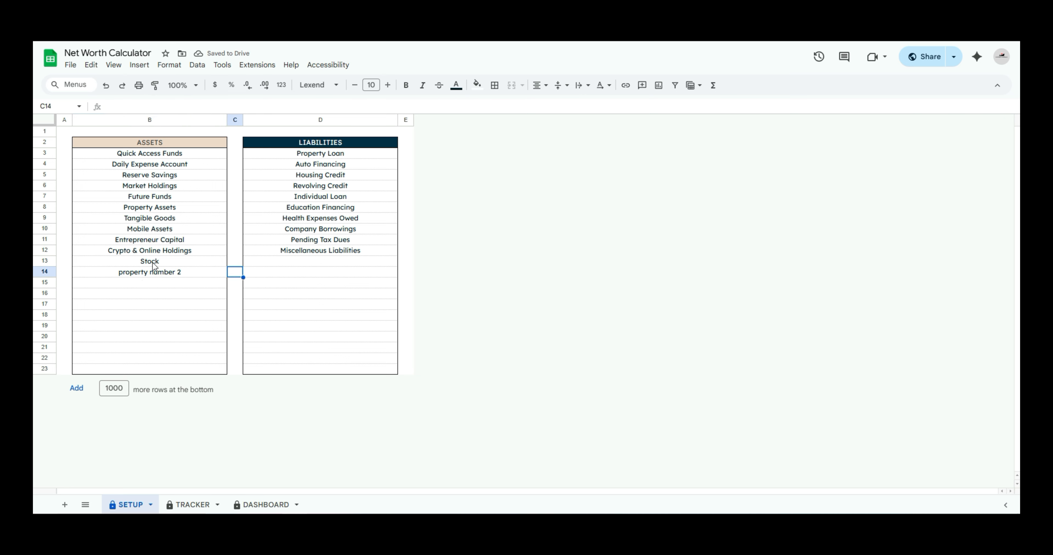
pyautogui.press('Delete')
pyautogui.press('Up')
pyautogui.press('Delete')
pyautogui.press('Up')
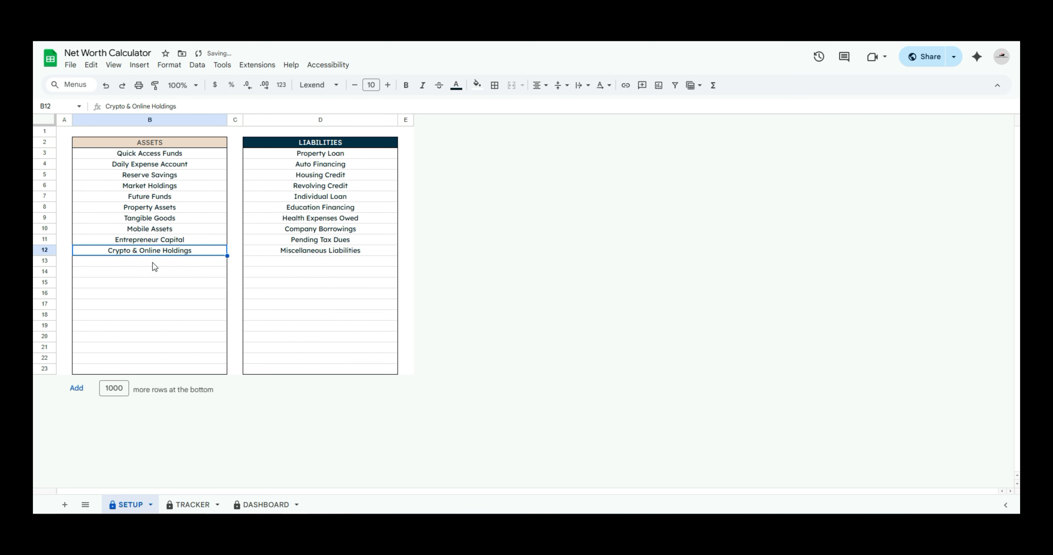
pyautogui.press('Up')
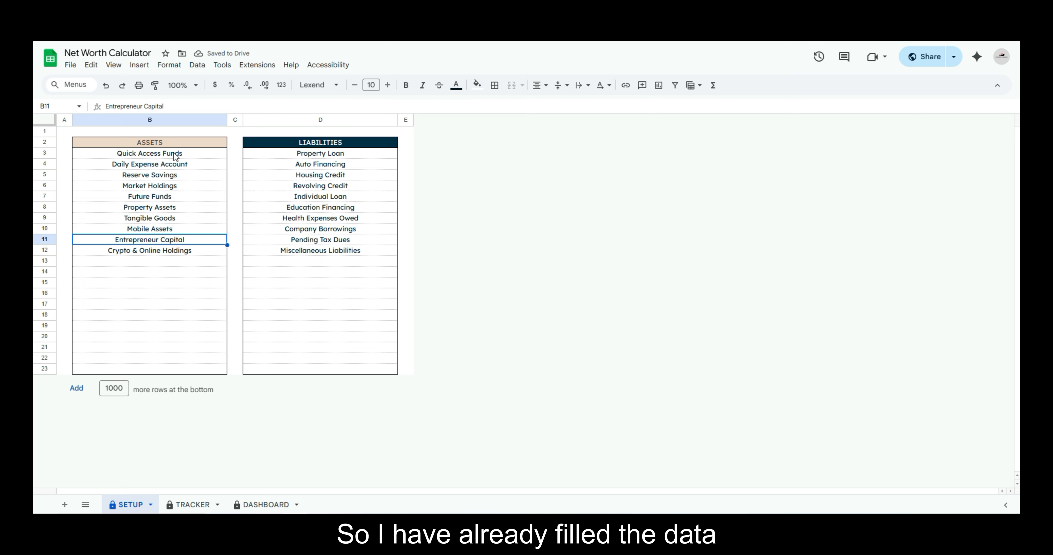
# Compare the asset type options offered in the TRACKER sheet's ASSETS table with the ASSETS list on SETUP
pyautogui.moveTo(176, 155); pyautogui.dragTo(186, 263)
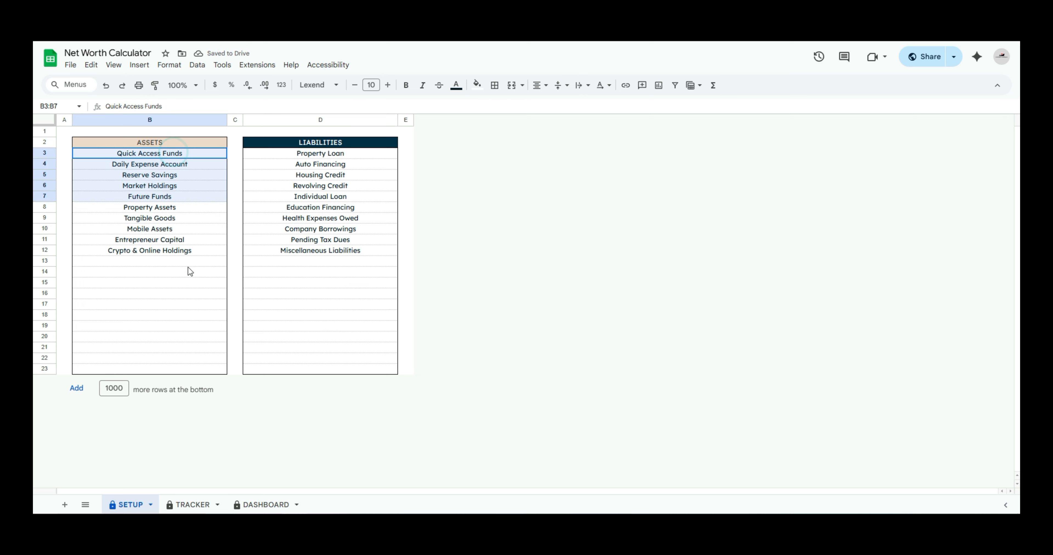
pyautogui.click(156, 340)
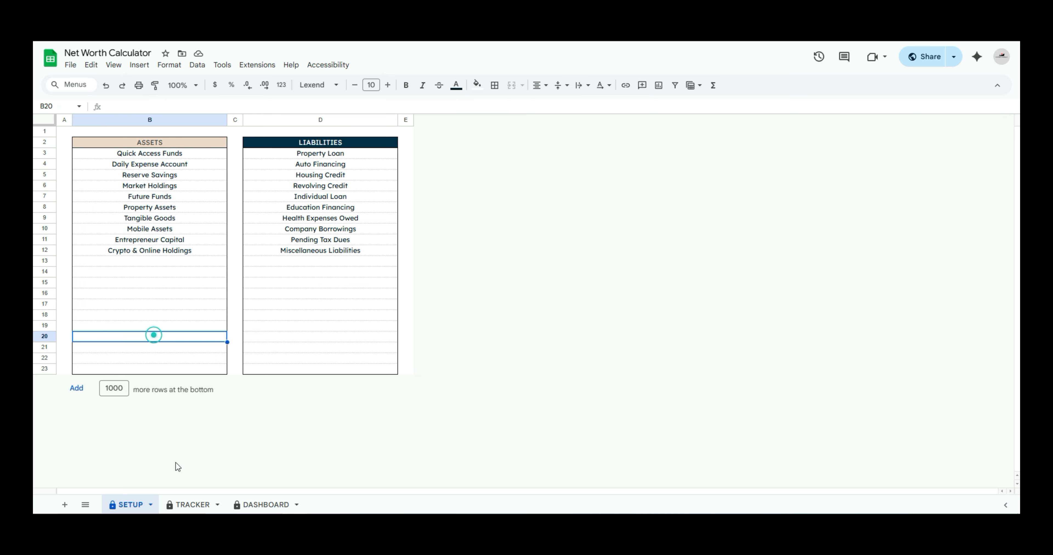
pyautogui.click(194, 506)
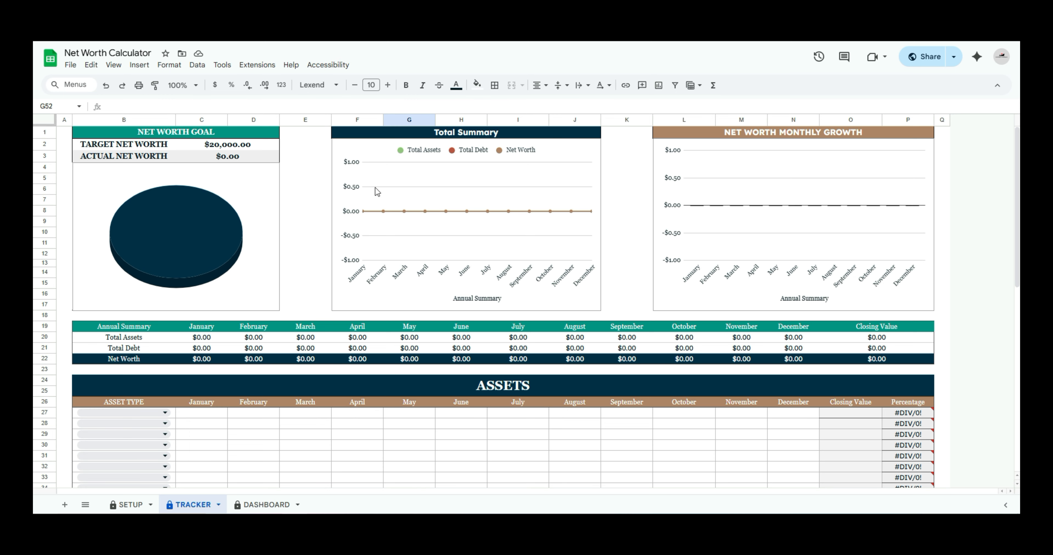
pyautogui.scroll(-5, 526, 307)
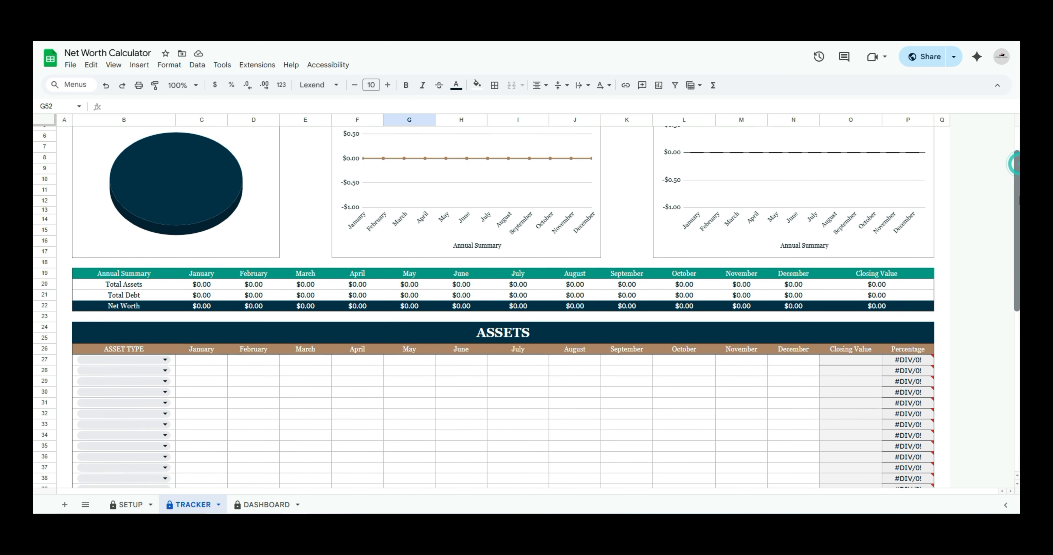
pyautogui.scroll(-1, 434, 204)
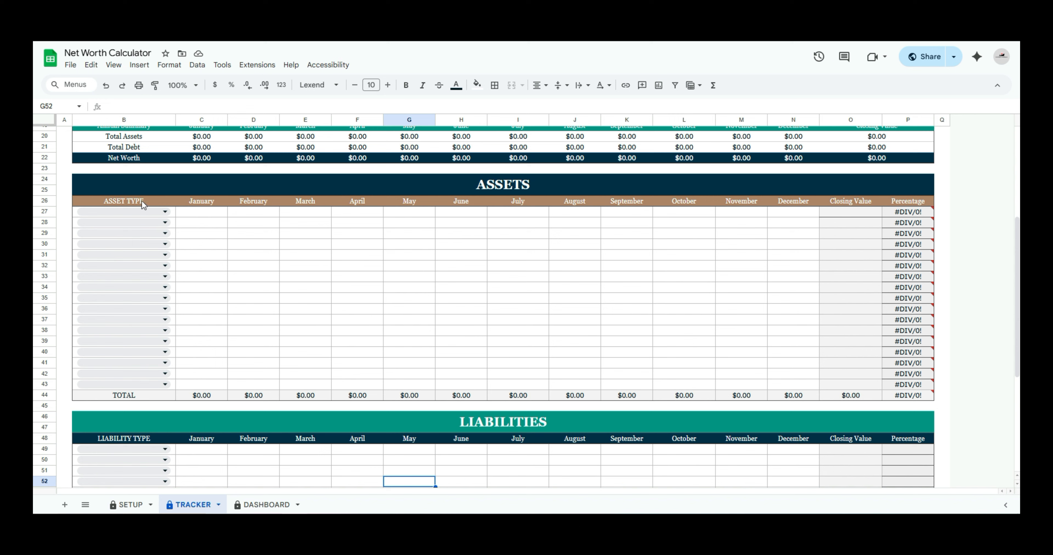
pyautogui.click(165, 210)
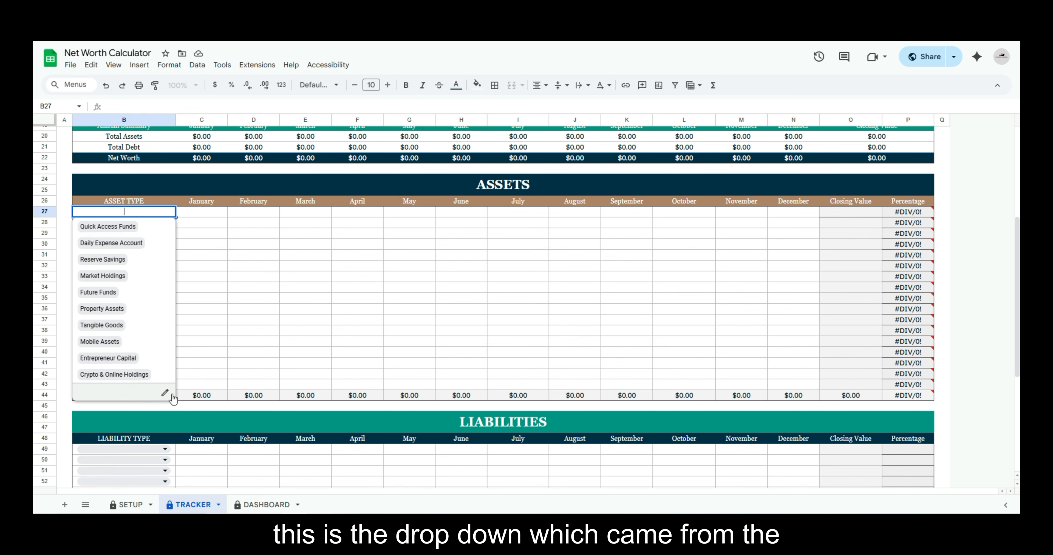
pyautogui.click(130, 505)
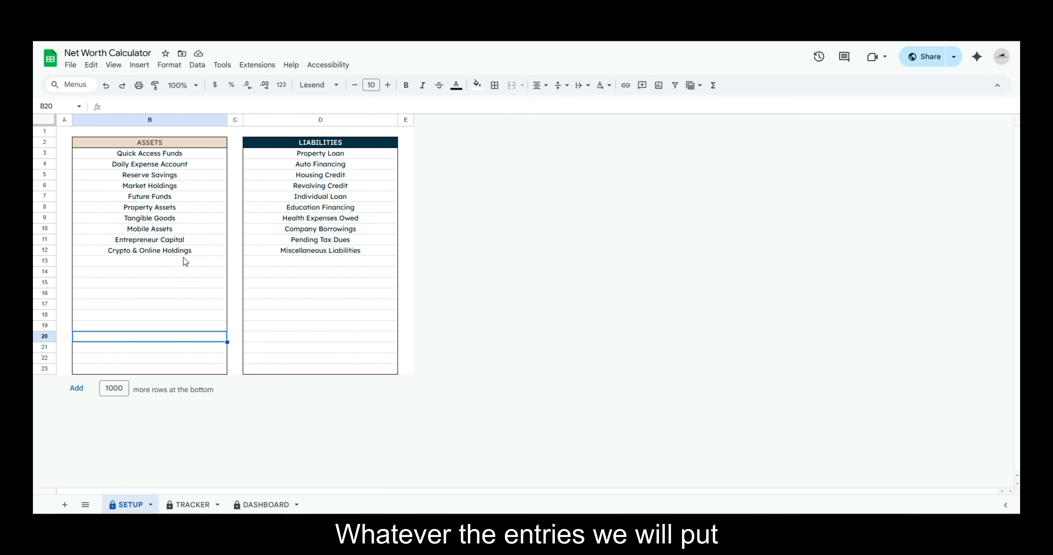
pyautogui.click(188, 506)
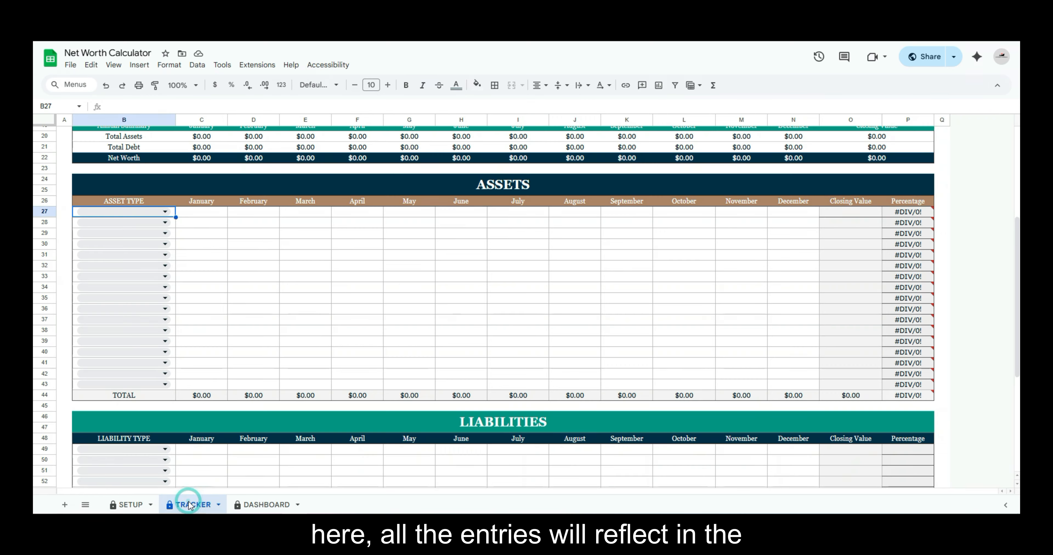
# Set the first asset type in the ASSETS table to Quick Access Funds and enter 150 for January
pyautogui.click(157, 213)
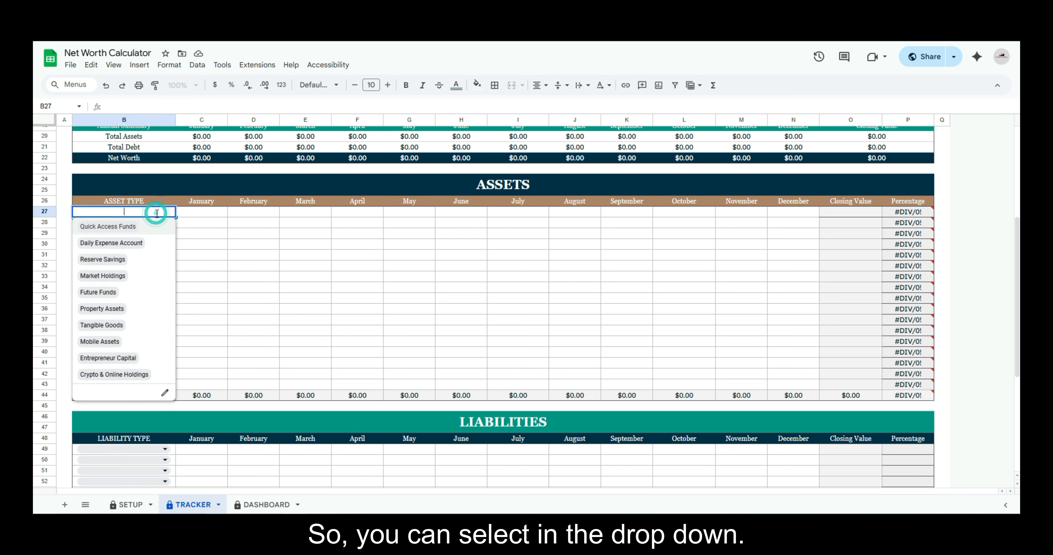
pyautogui.click(121, 227)
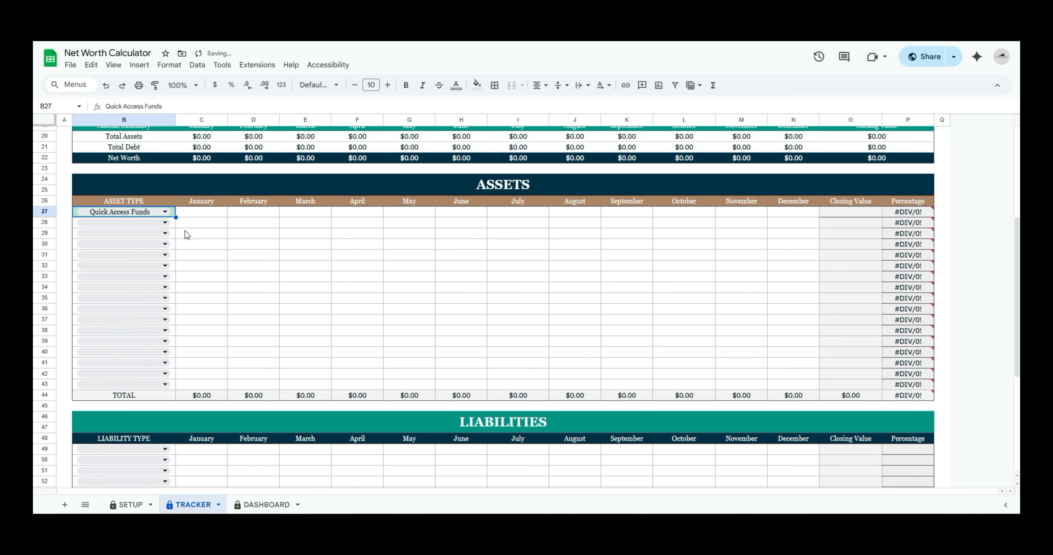
pyautogui.click(204, 213)
pyautogui.write('150')
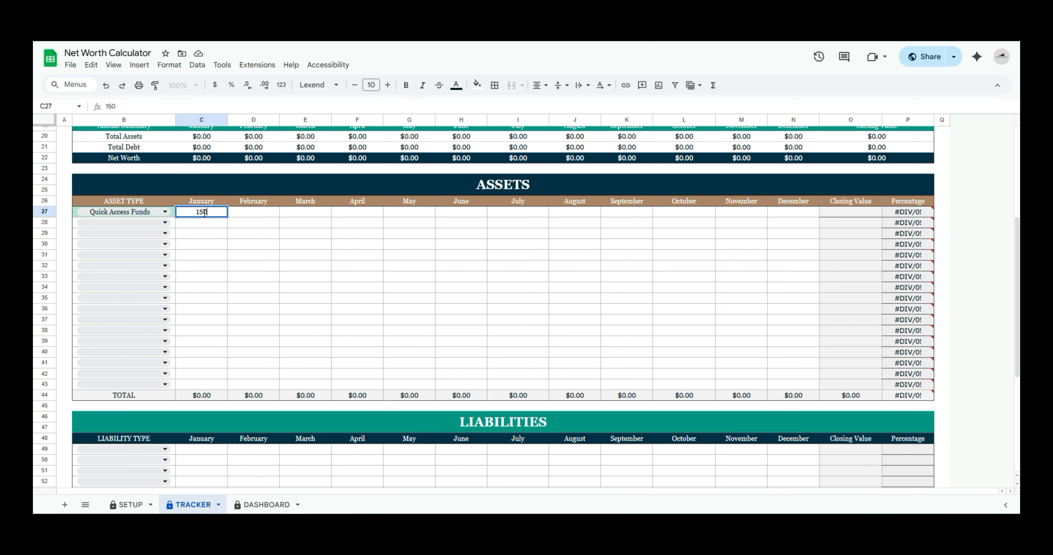
pyautogui.press('Return')
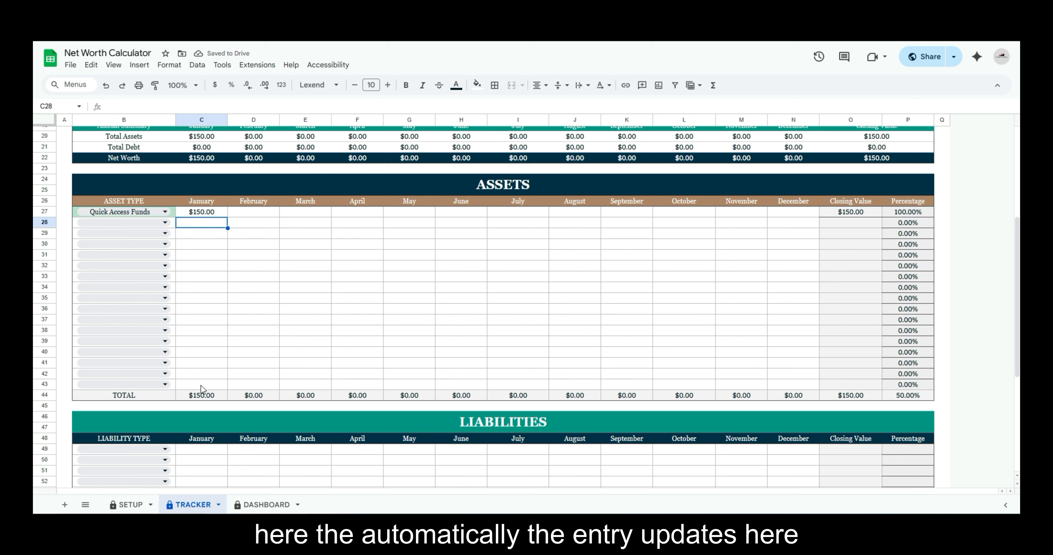
# Check January's assets total and net worth, then view the annual summary above the ASSETS table
pyautogui.click(201, 395)
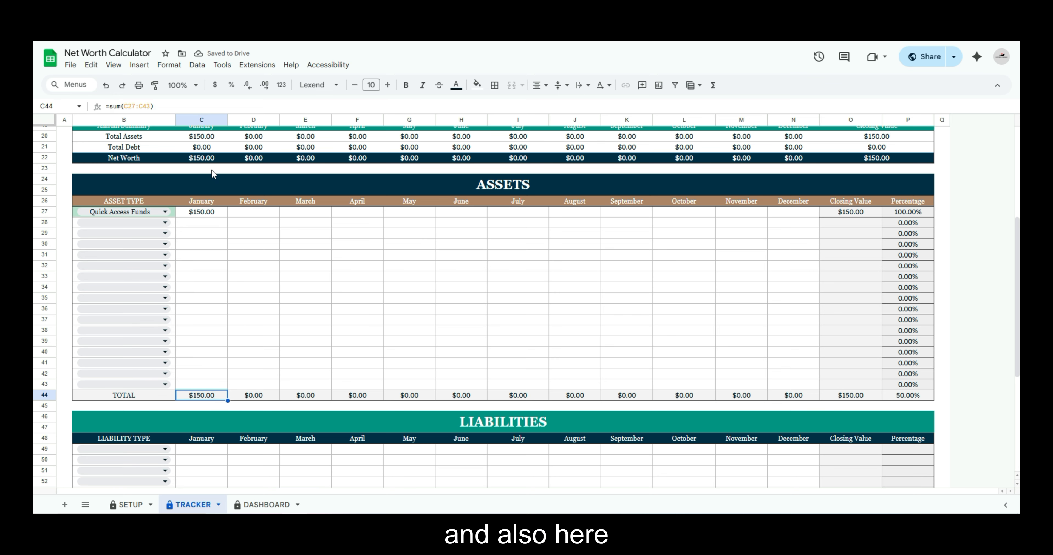
pyautogui.click(201, 158)
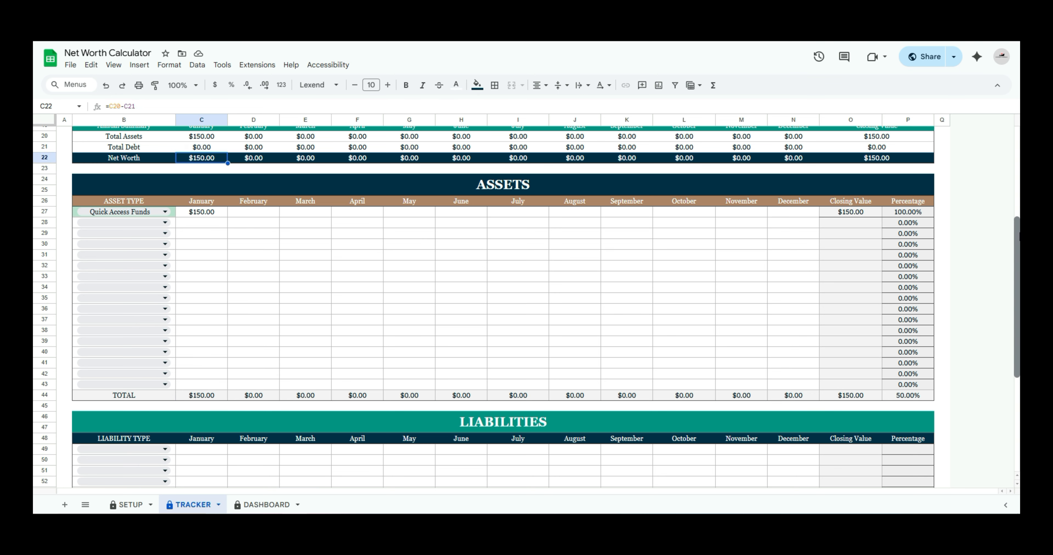
pyautogui.moveTo(1016, 252); pyautogui.dragTo(1019, 212)
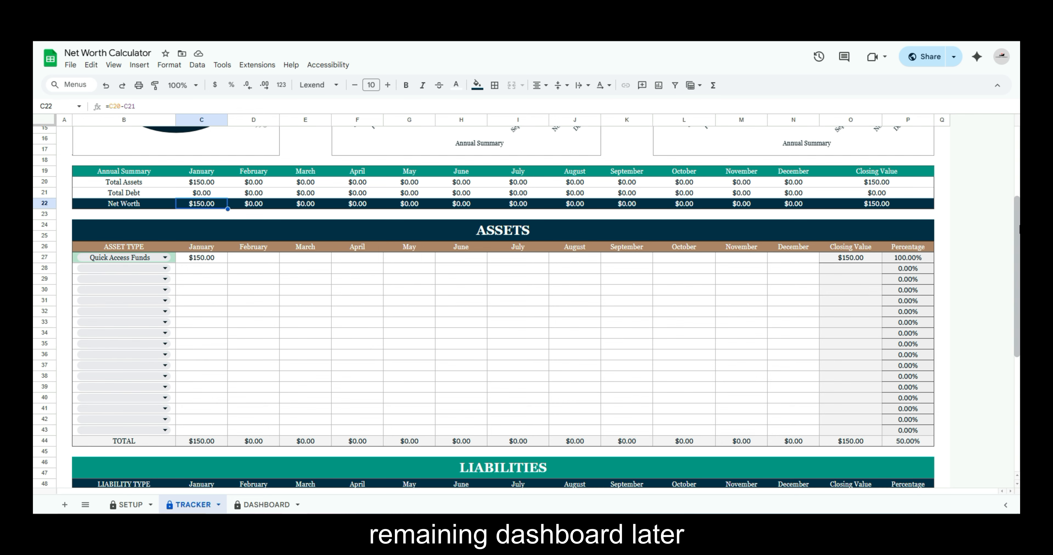
# Add Daily Expense Account as the second asset type in the ASSETS table with 120 for January
pyautogui.moveTo(1019, 227); pyautogui.dragTo(1018, 255)
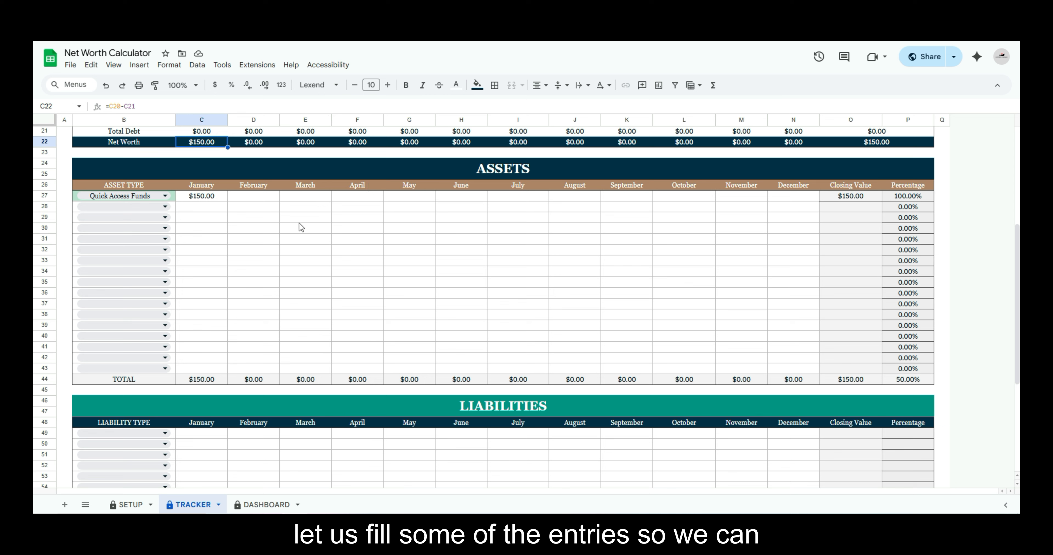
pyautogui.click(234, 217)
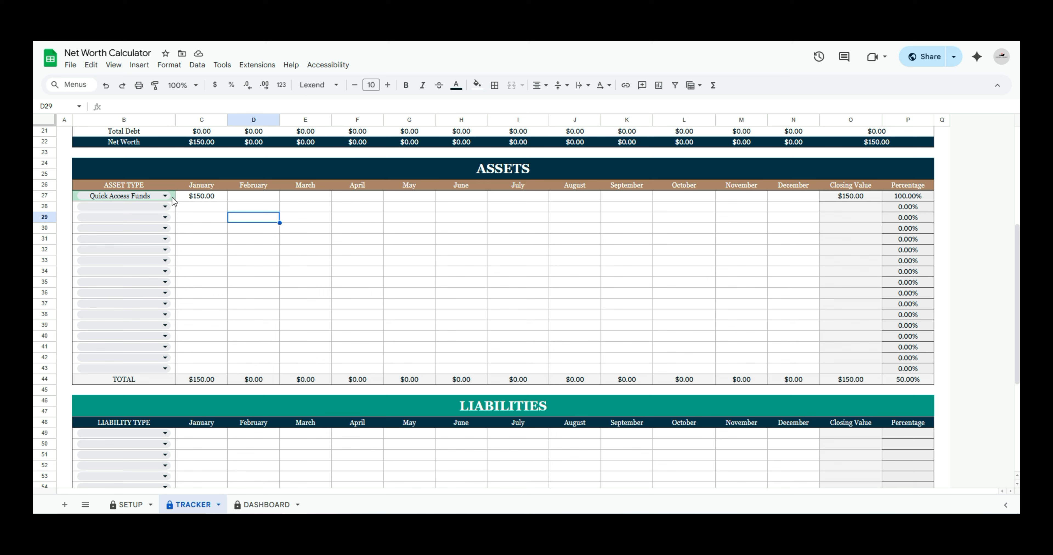
pyautogui.click(146, 208)
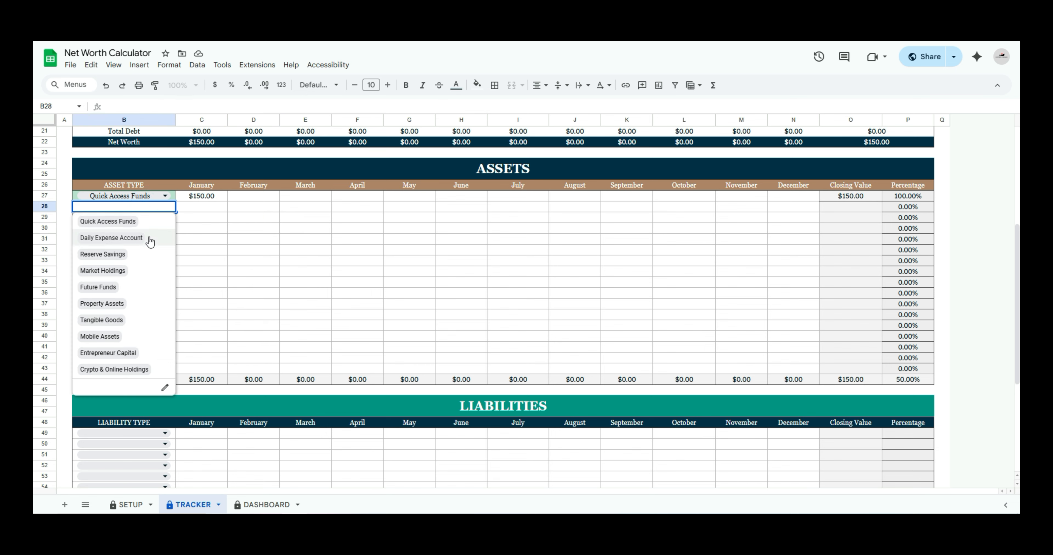
pyautogui.click(112, 237)
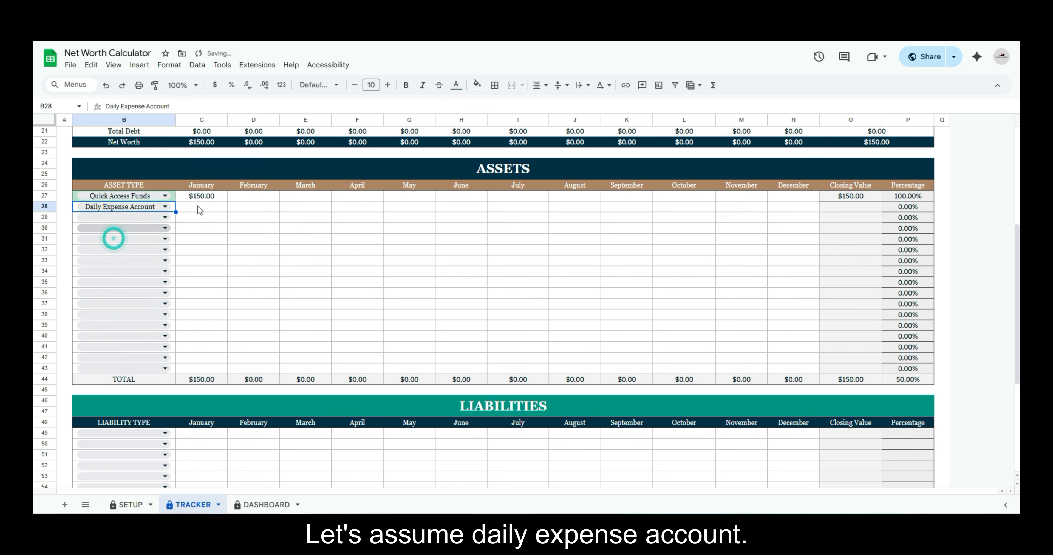
pyautogui.click(199, 207)
pyautogui.write('12')
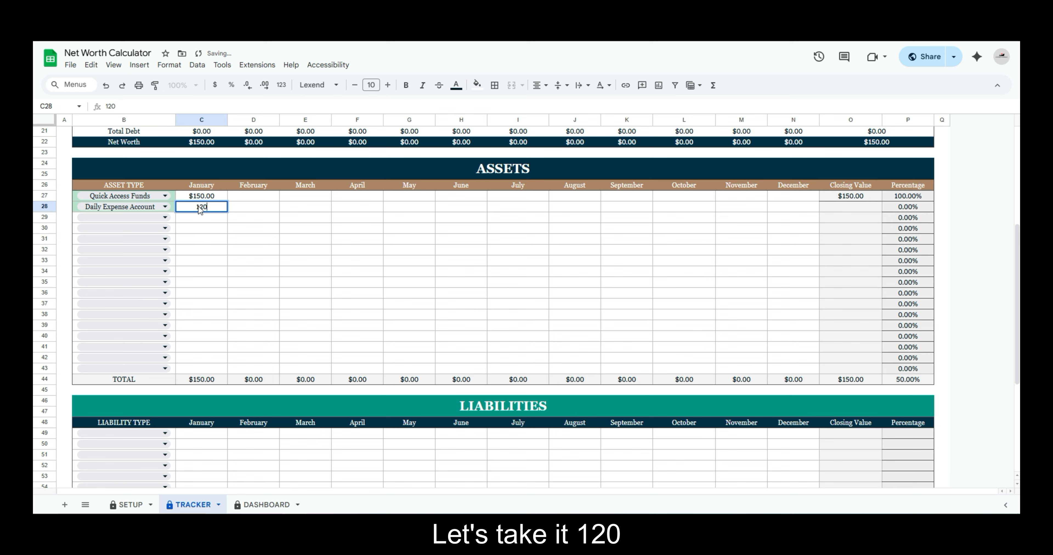
pyautogui.write('0')
pyautogui.press('Return')
# Set the third asset type to Reserve Savings and enter 100 as its January value
pyautogui.click(153, 216)
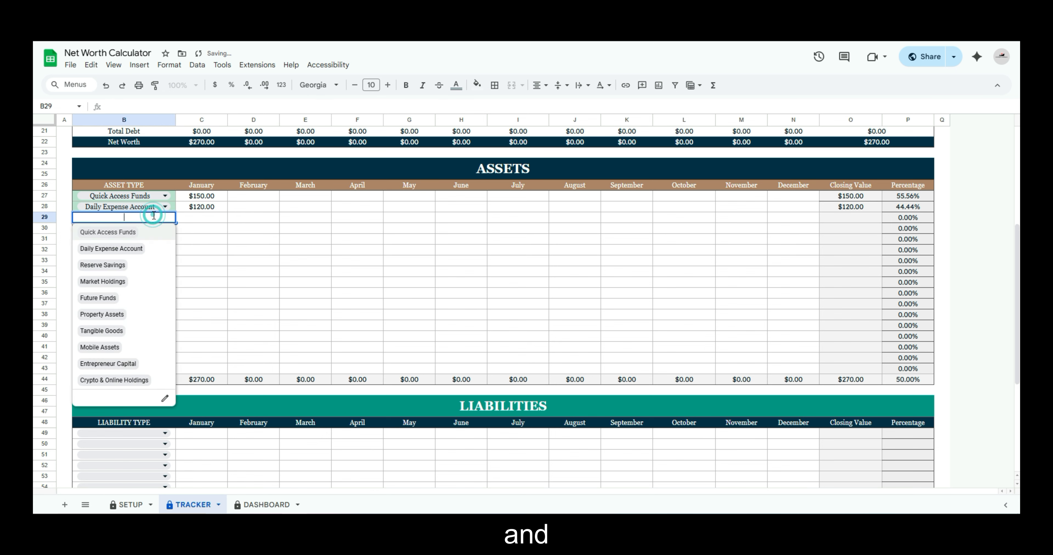
pyautogui.click(109, 266)
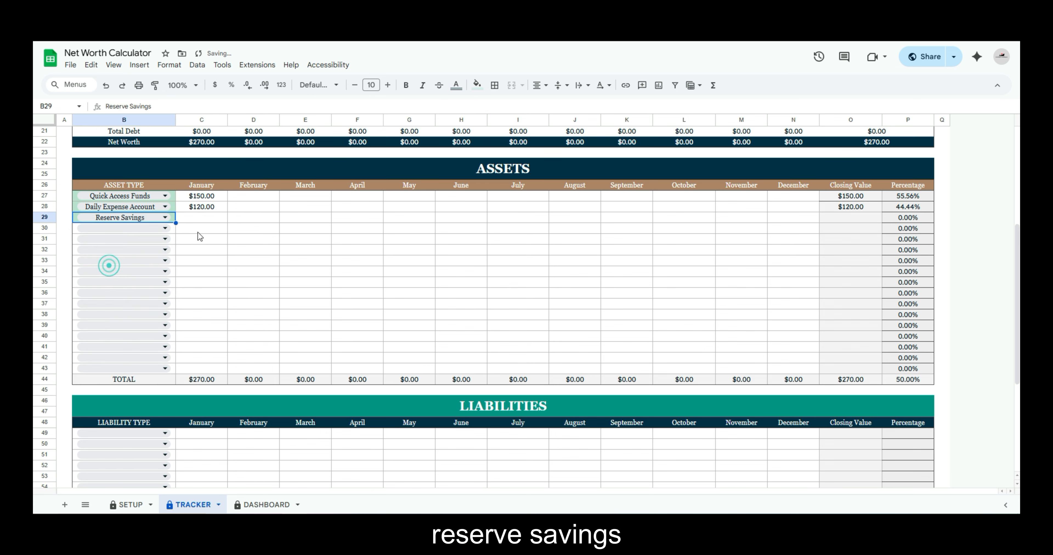
pyautogui.click(207, 218)
pyautogui.write('100')
pyautogui.press('Return')
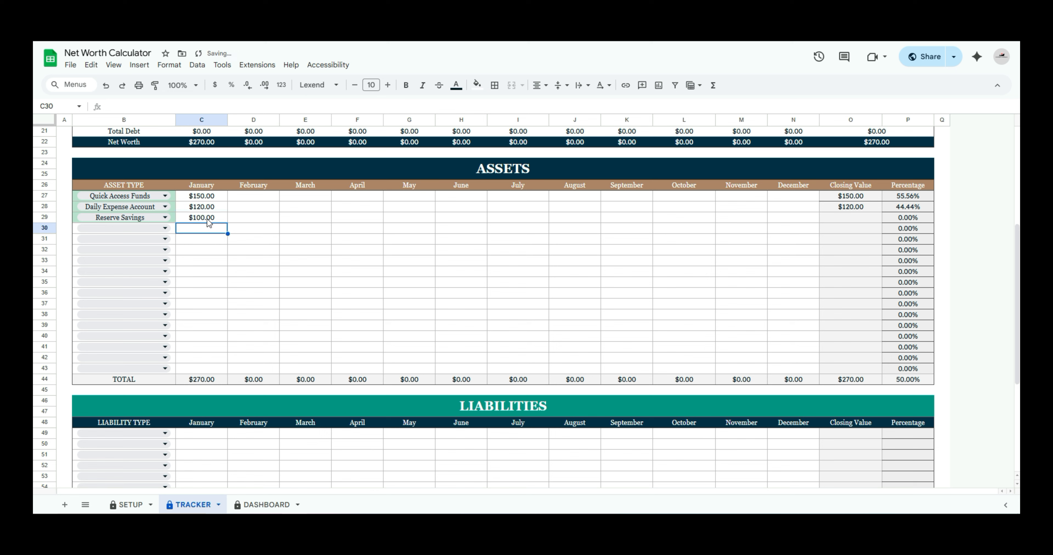
# Set the fourth asset type to Market Holdings and enter 150 as its January value
pyautogui.click(164, 228)
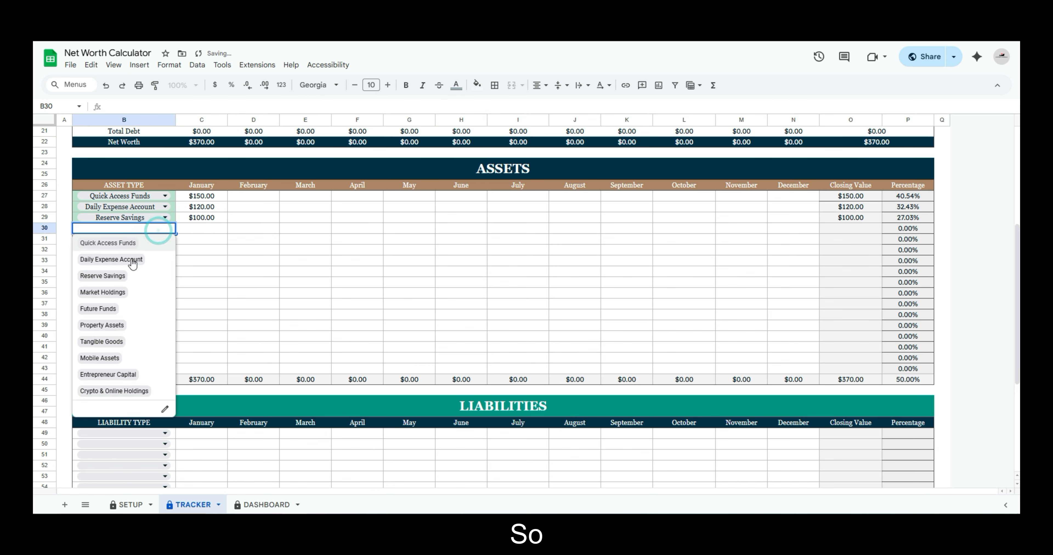
pyautogui.click(118, 294)
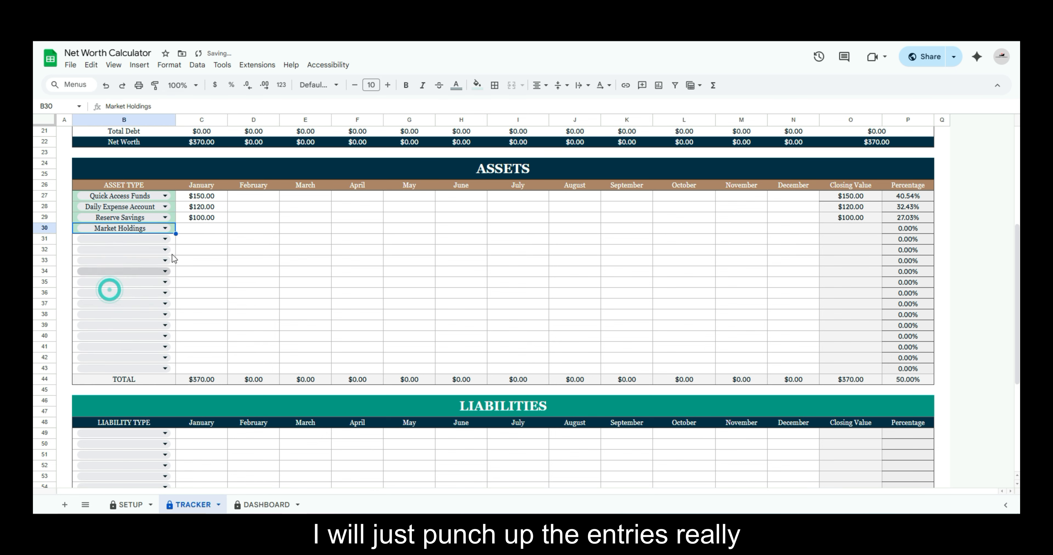
pyautogui.click(209, 230)
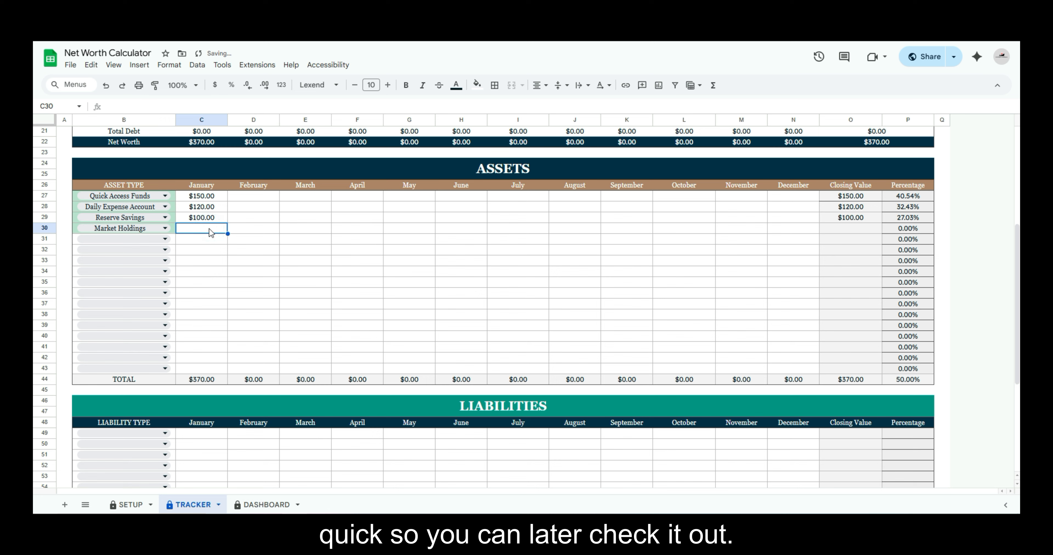
pyautogui.write('150')
pyautogui.press('Return')
# Set the fifth asset type to Tangible Goods and enter 500 as its January value
pyautogui.click(122, 239)
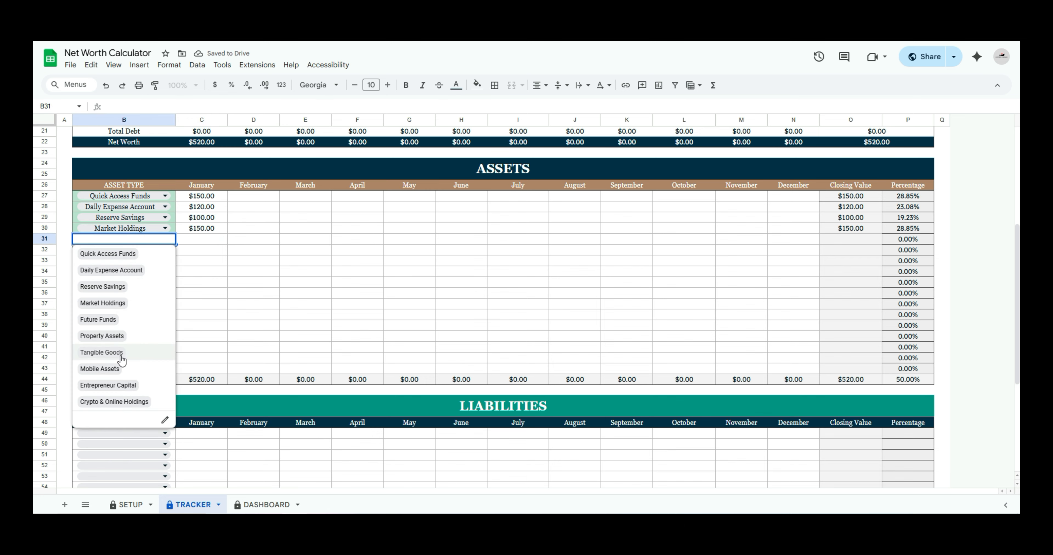
pyautogui.click(102, 353)
pyautogui.click(204, 239)
pyautogui.write('500')
pyautogui.press('Return')
# Set the sixth asset type to Mobile Assets and enter 170 as its January value
pyautogui.click(122, 250)
pyautogui.click(99, 380)
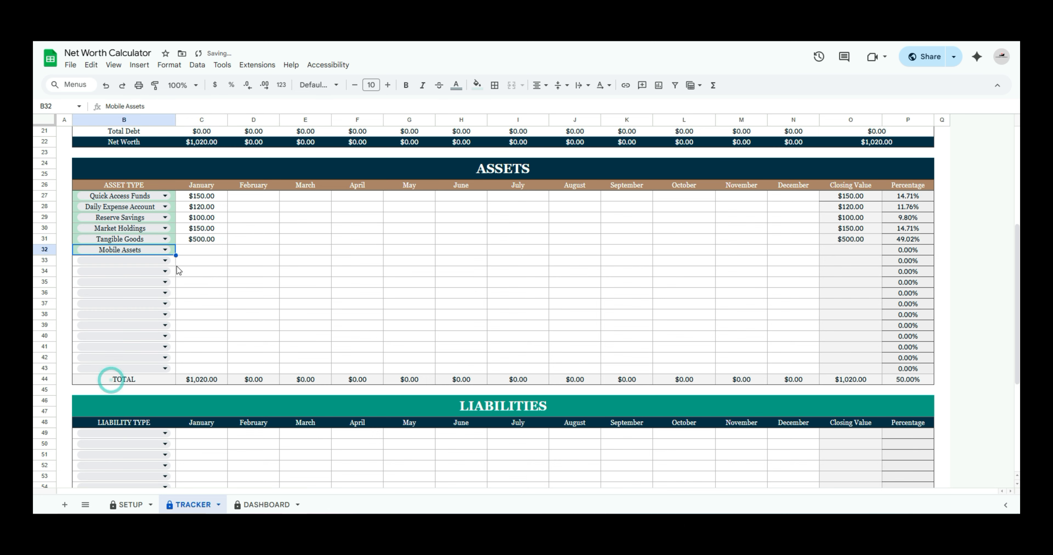
pyautogui.click(203, 250)
pyautogui.write('170')
pyautogui.press('Return')
# Review the January values of all listed assets and the percentage share of each asset type
pyautogui.click(223, 206)
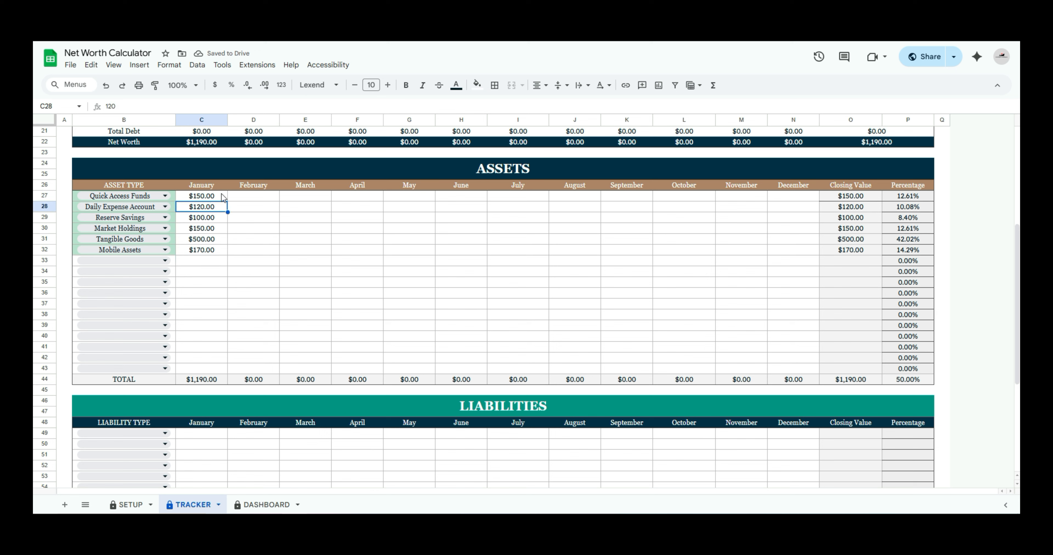
pyautogui.click(242, 197)
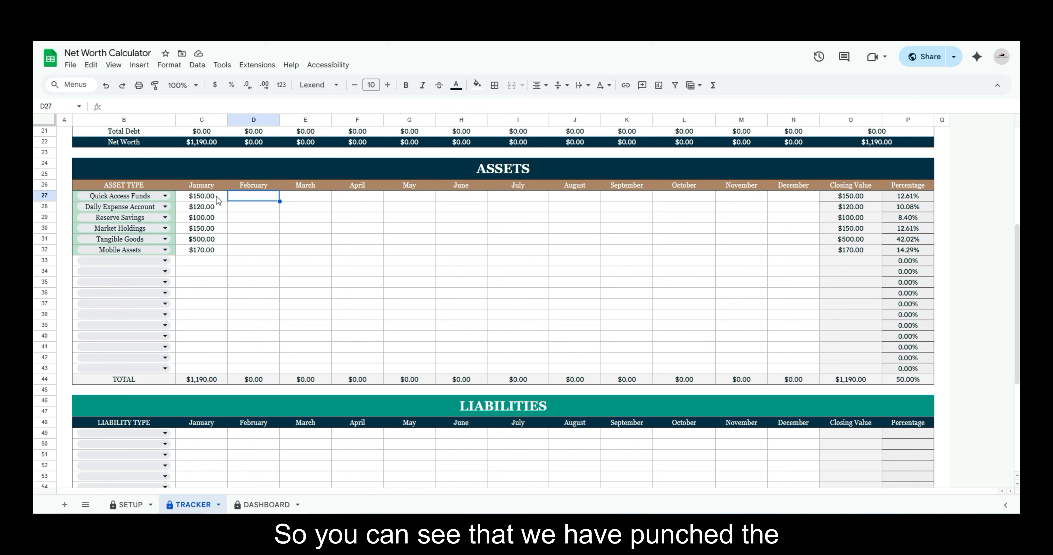
pyautogui.moveTo(215, 197); pyautogui.dragTo(220, 258)
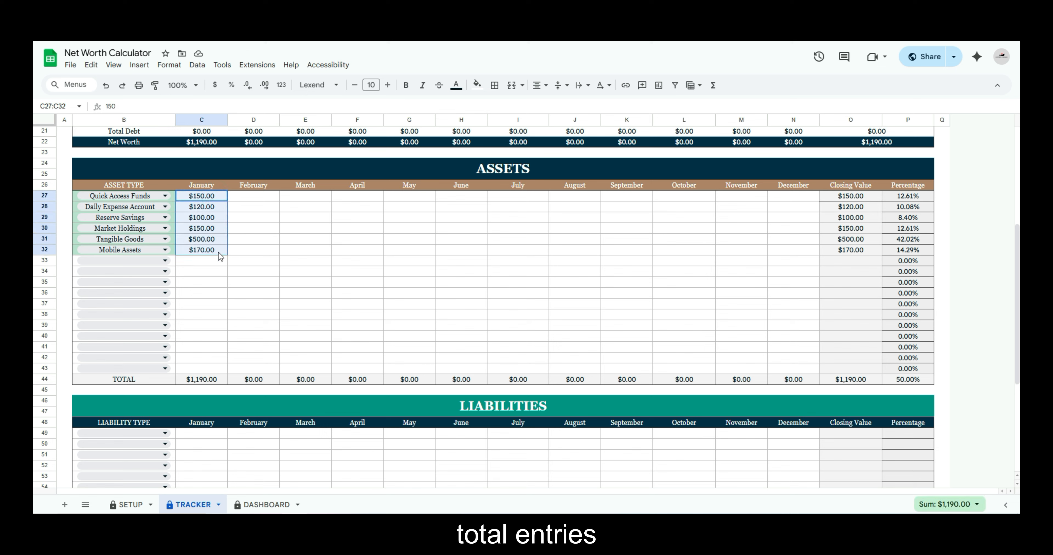
pyautogui.click(253, 206)
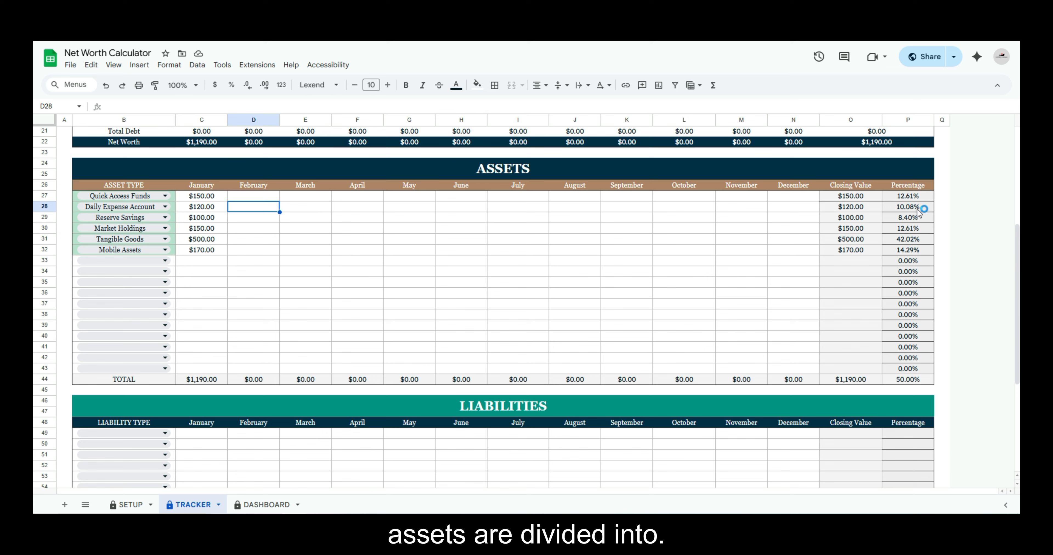
# Set the first liability type in the LIABILITIES table to Property Loan with 100 for January
pyautogui.scroll(-5, 1015, 276)
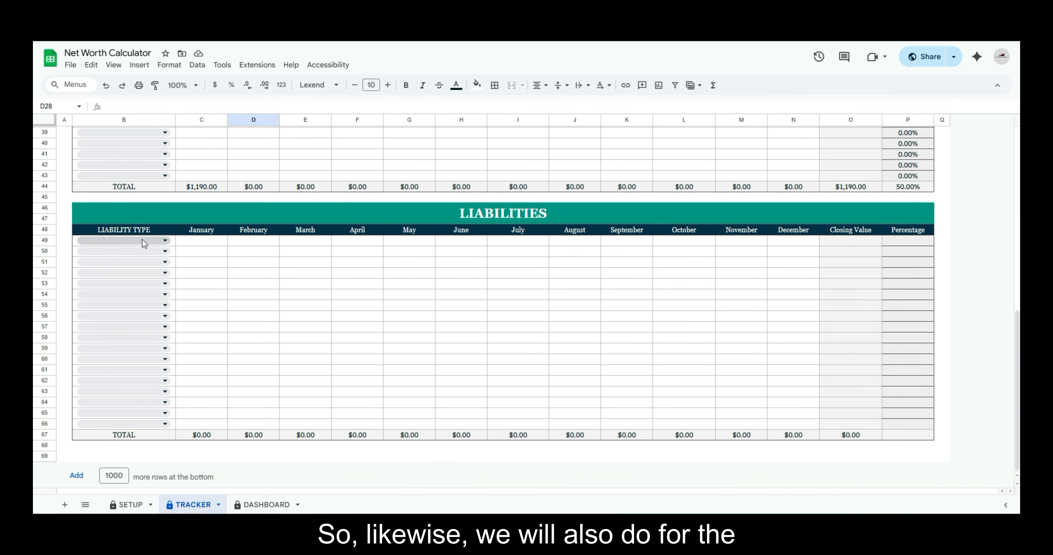
pyautogui.click(128, 239)
pyautogui.click(117, 257)
pyautogui.click(204, 242)
pyautogui.write('100')
pyautogui.press('Return')
# Add the liabilities Auto Financing with 150 and Housing Credit with 80 for January
pyautogui.click(123, 251)
pyautogui.click(113, 283)
pyautogui.click(207, 254)
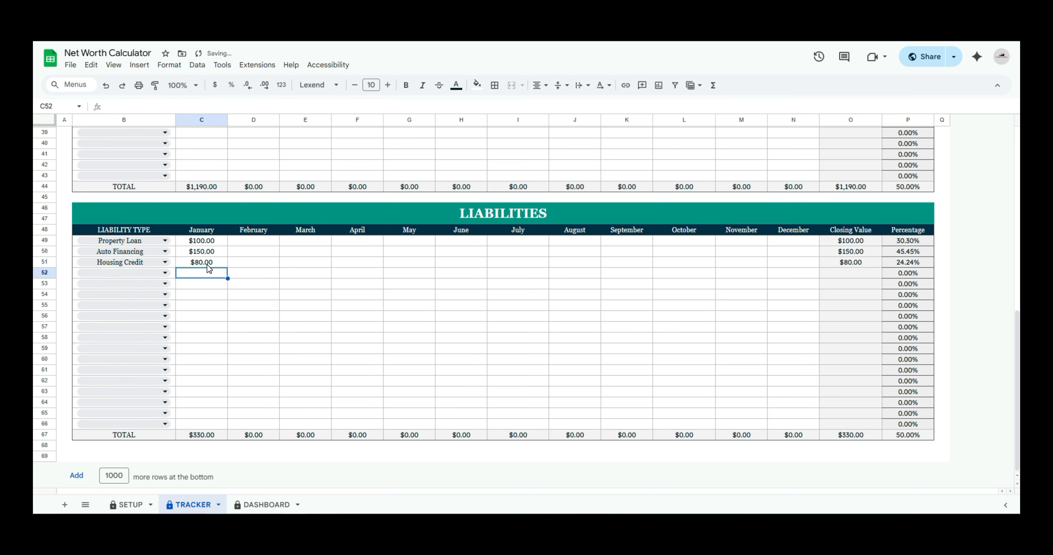
# Set the fourth liability type to Revolving Credit and enter 50 as its January value
pyautogui.click(123, 273)
pyautogui.click(120, 337)
pyautogui.click(205, 275)
pyautogui.write('50')
pyautogui.press('Return')
# Set the fifth liability type to Individual Loan and enter 20 as its January value
pyautogui.click(124, 284)
pyautogui.click(122, 364)
pyautogui.click(199, 286)
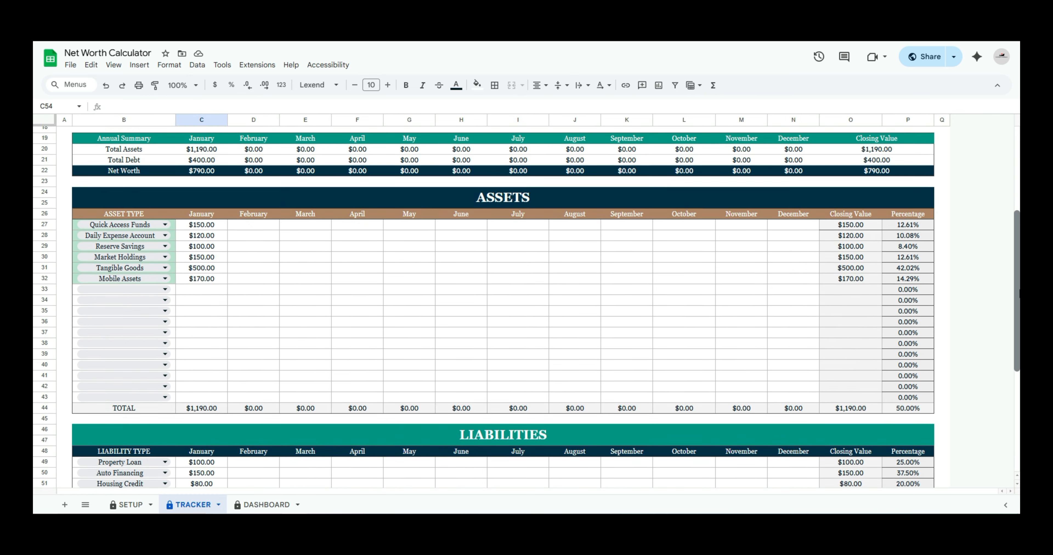
# Compare January's total assets, total debt and net worth in the Total Summary chart with the Annual Summary table
pyautogui.moveTo(1018, 291); pyautogui.dragTo(1018, 203)
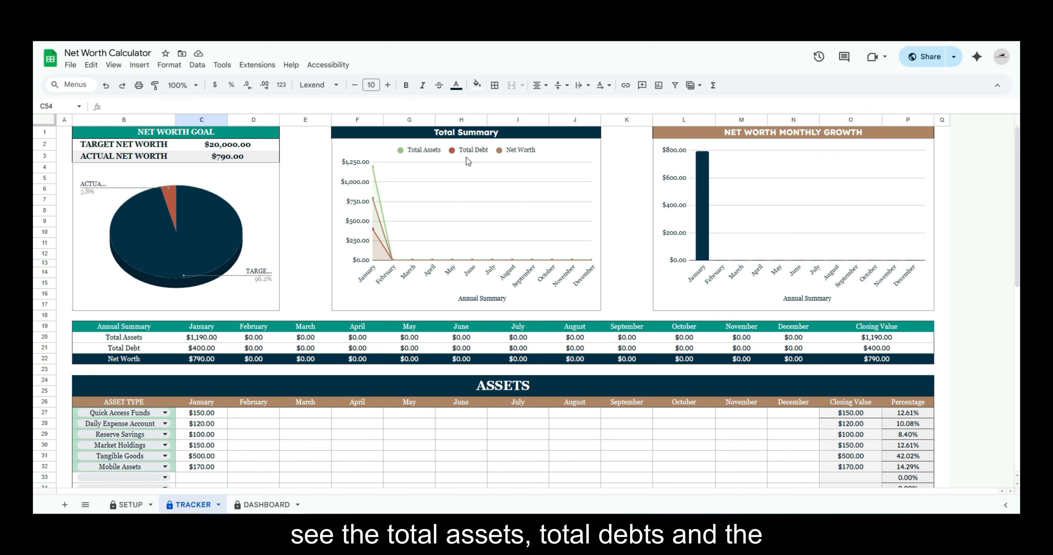
pyautogui.click(372, 229)
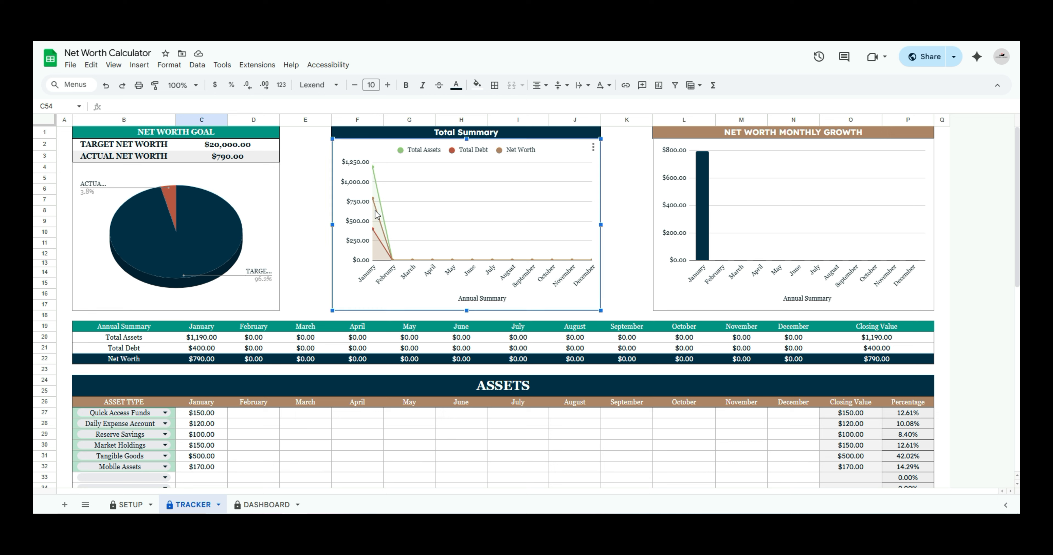
pyautogui.moveTo(373, 199)
pyautogui.moveTo(374, 172)
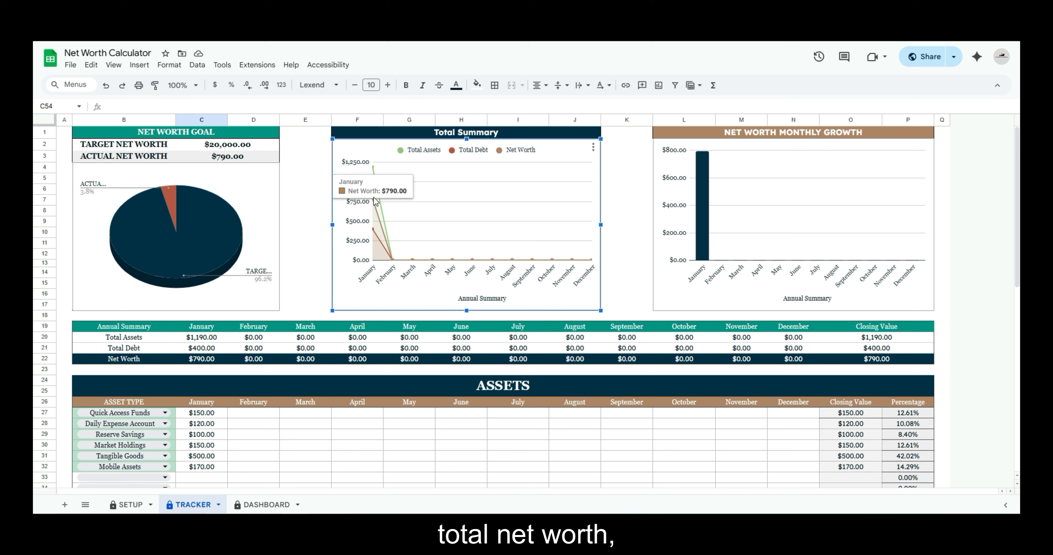
pyautogui.click(202, 360)
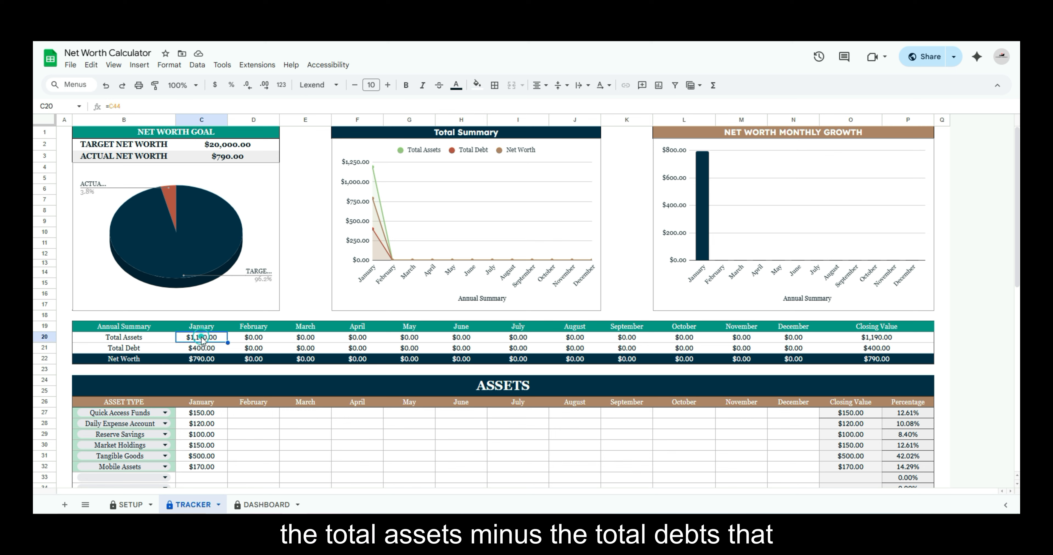
pyautogui.click(203, 348)
pyautogui.click(209, 360)
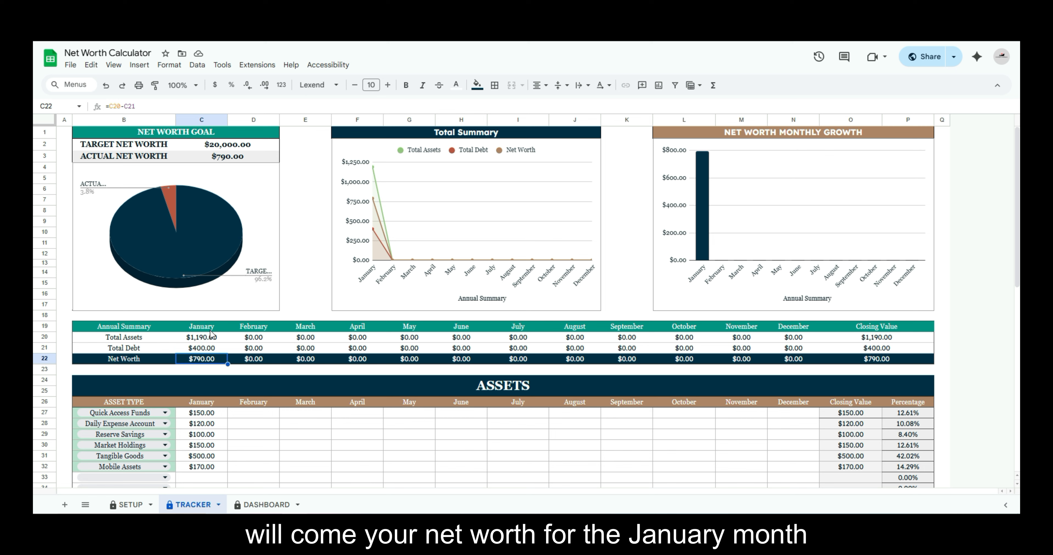
pyautogui.click(373, 231)
pyautogui.moveTo(375, 200)
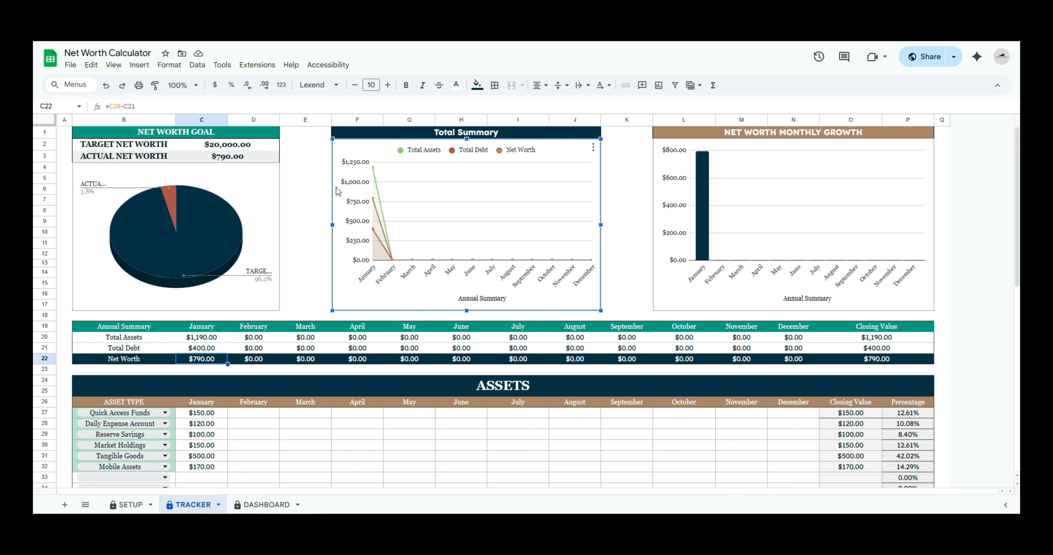
# Check the target net worth and January's bar in the Net Worth Monthly Growth chart
pyautogui.click(852, 205)
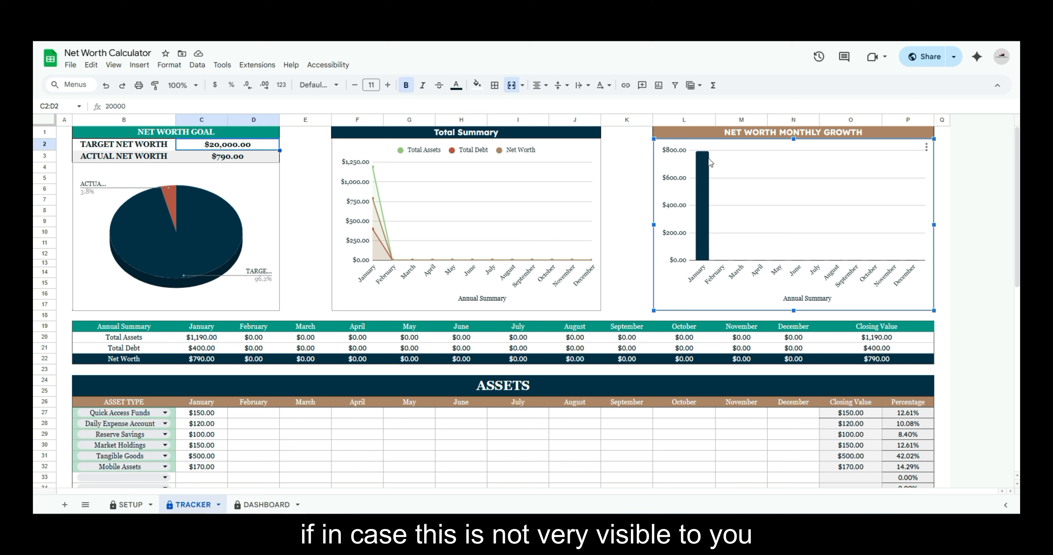
pyautogui.moveTo(700, 165)
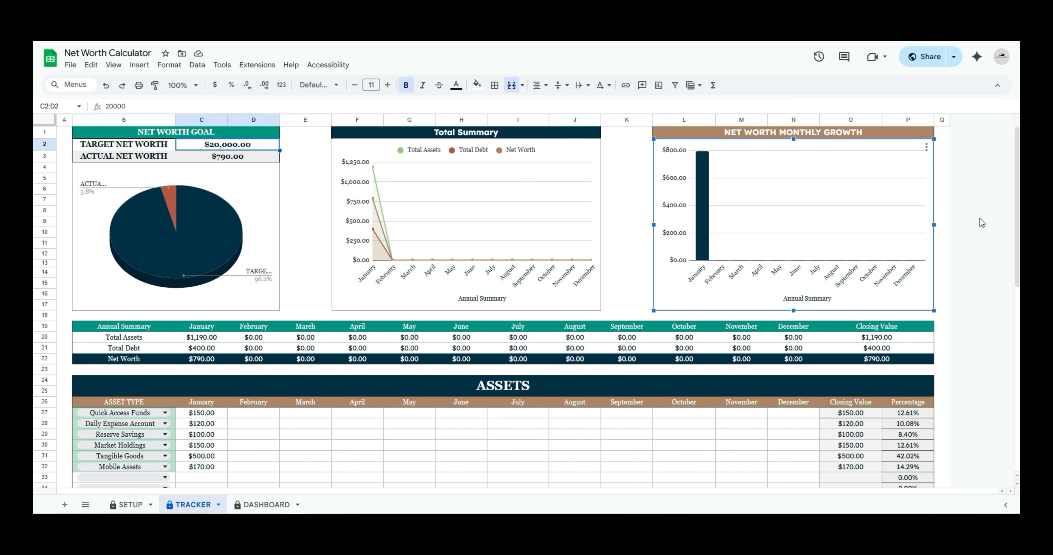
# Enter the February asset values 100, 200, 150, 170, 180 and 150 from Quick Access Funds down to Mobile Assets
pyautogui.scroll(-5, 1015, 197)
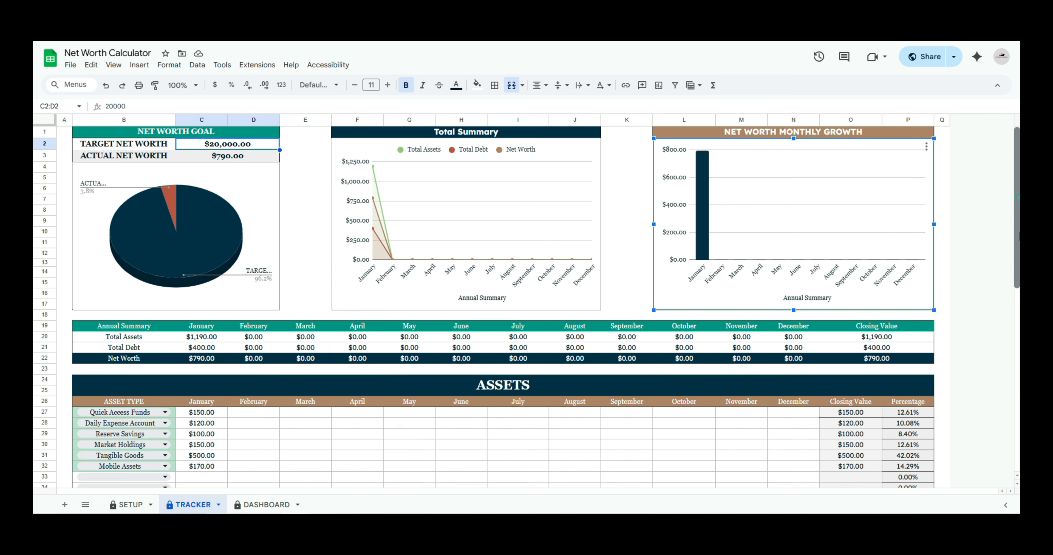
pyautogui.scroll(1, 874, 263)
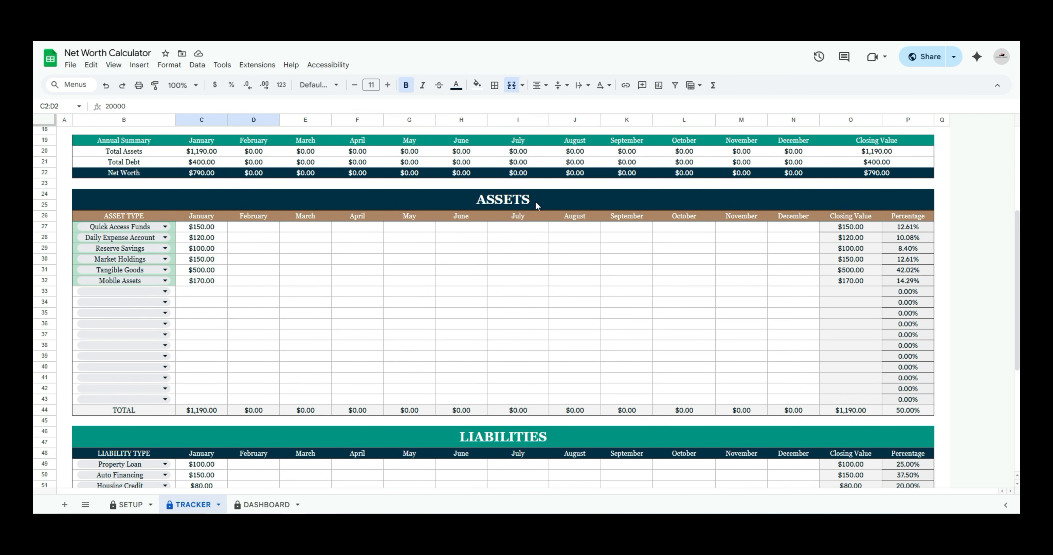
pyautogui.click(236, 229)
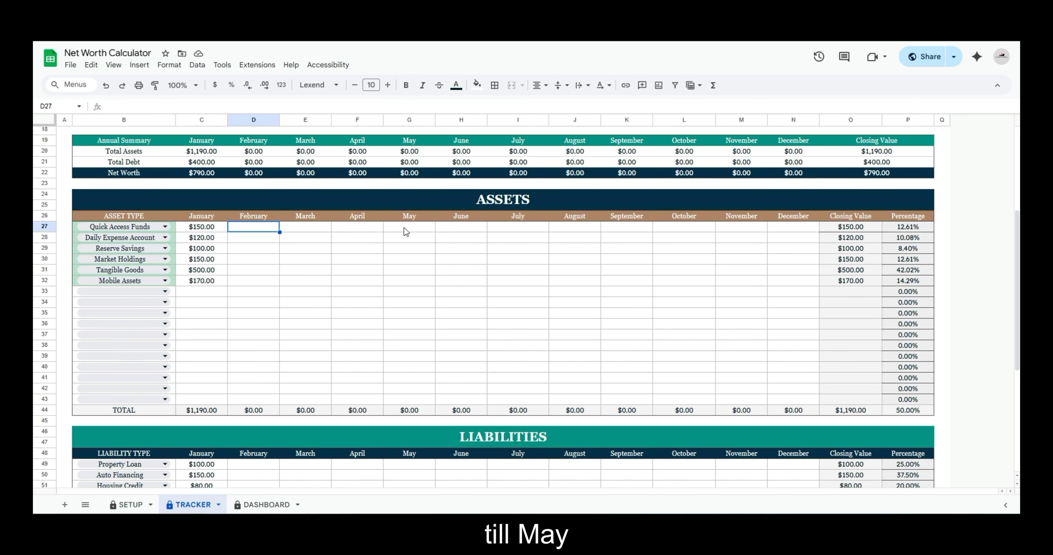
pyautogui.scroll(-6, 412, 291)
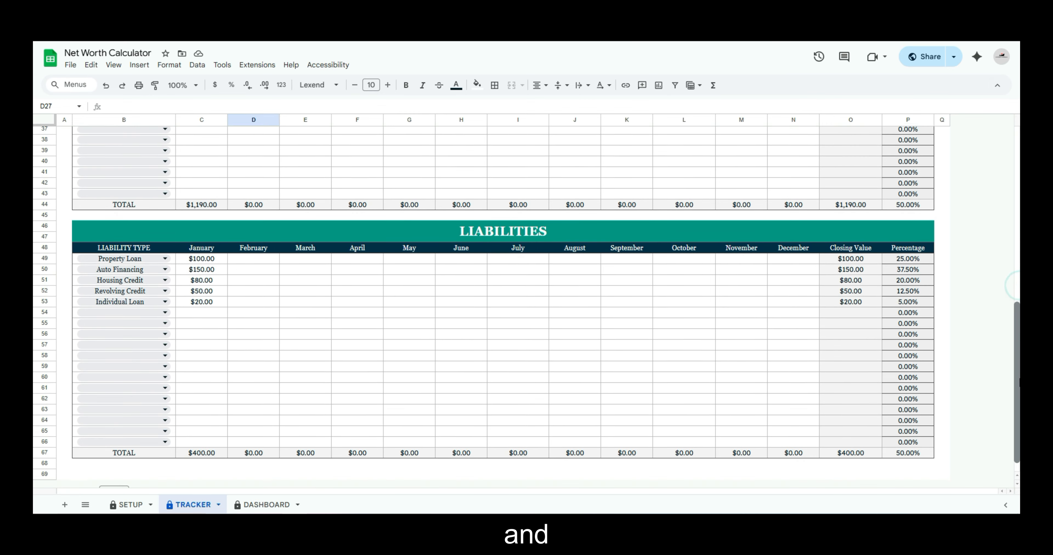
pyautogui.scroll(-1, 407, 241)
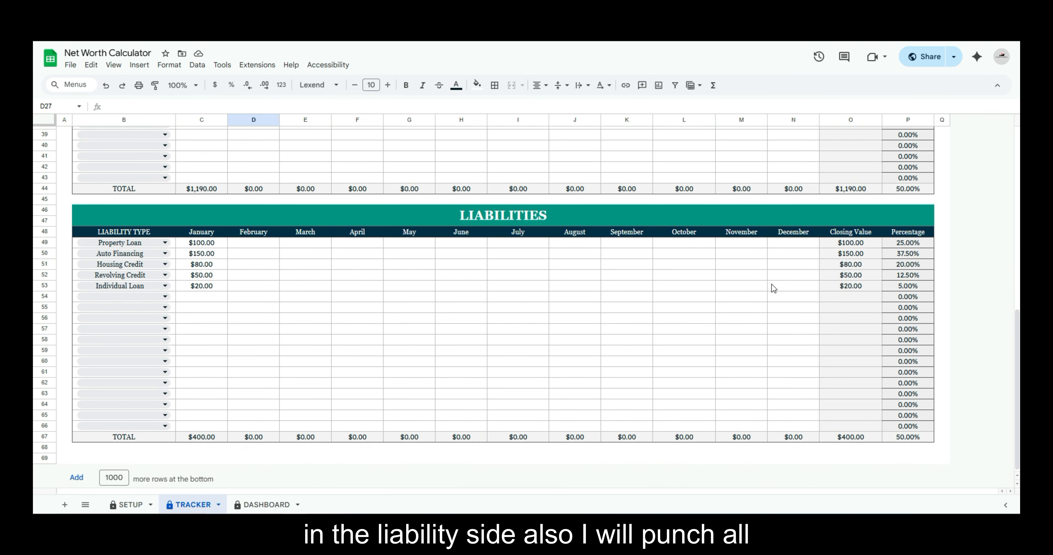
pyautogui.scroll(7, 383, 327)
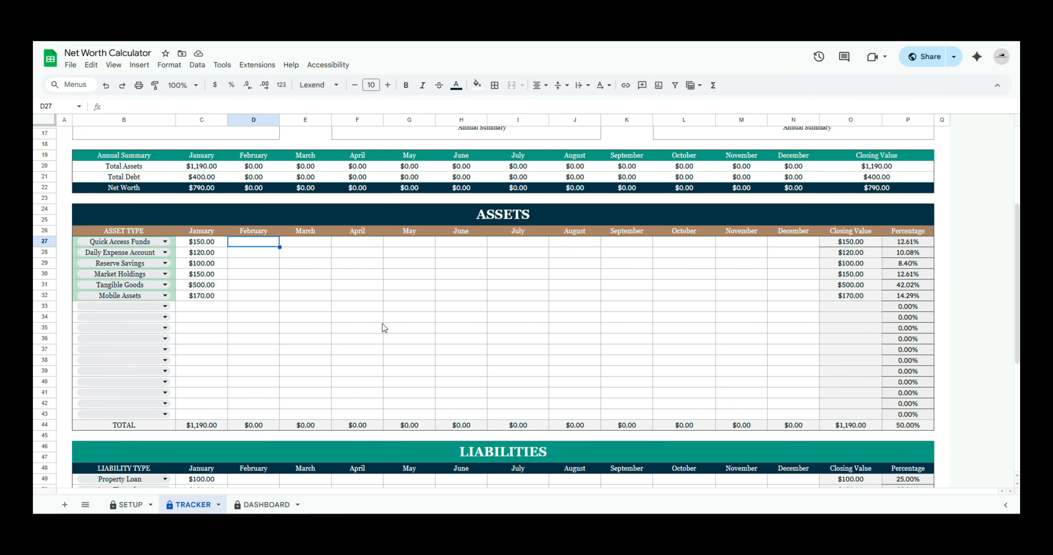
pyautogui.write('100 200 150 170 180 150')
# Enter the March asset values 120, 150, 120, 150, 110 and 100 from Quick Access Funds down to Mobile Assets
pyautogui.click(311, 242)
pyautogui.write('120 150 ')
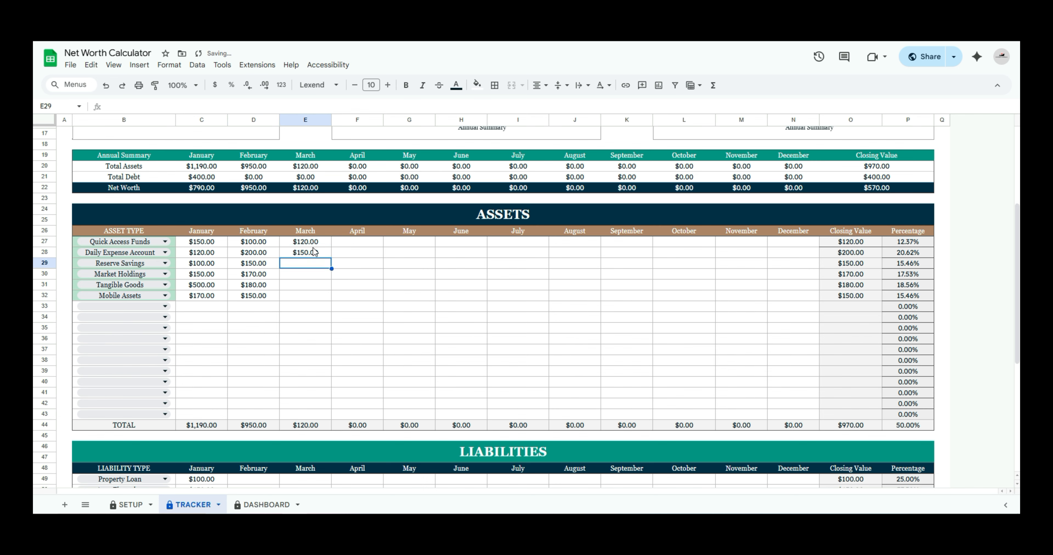
pyautogui.write('120 150 110 100')
# Enter the April asset values 170, 170, 150, 170, 150 and 200, and the May values 180, 190, 170, 190, 120 and 170
pyautogui.click(357, 242)
pyautogui.write('170 170 150 170 150 2')
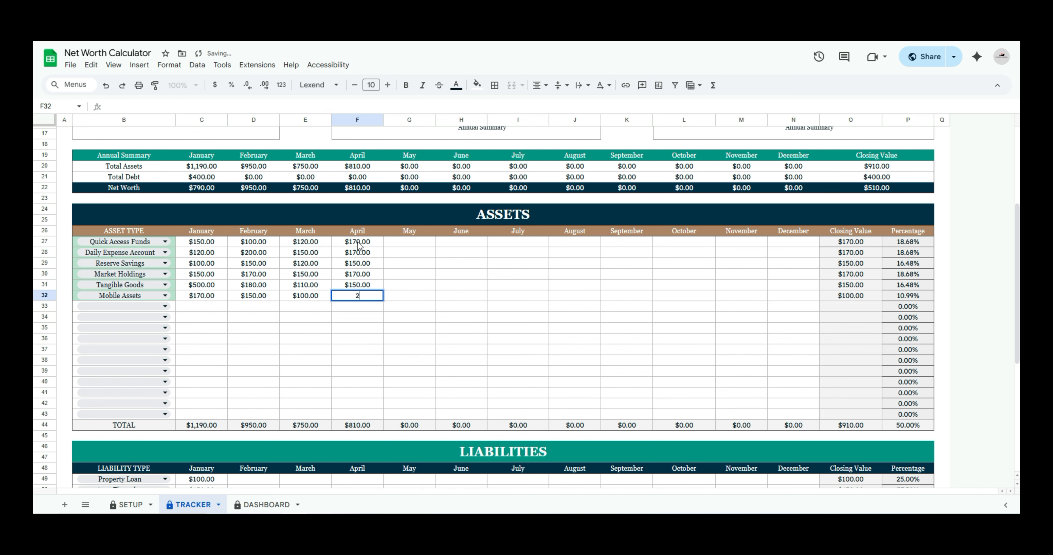
pyautogui.write('00')
pyautogui.click(416, 242)
pyautogui.write('180 190 170 190 120 170')
# Enter the February liability values 80, 120, 80, 20 and 50, and the March values 90, 100, 80, 30 and 50
pyautogui.moveTo(1018, 272); pyautogui.dragTo(1019, 386)
pyautogui.click(254, 259)
pyautogui.write('80 120 80 20 50')
pyautogui.click(305, 259)
pyautogui.write('90 100 80 ')
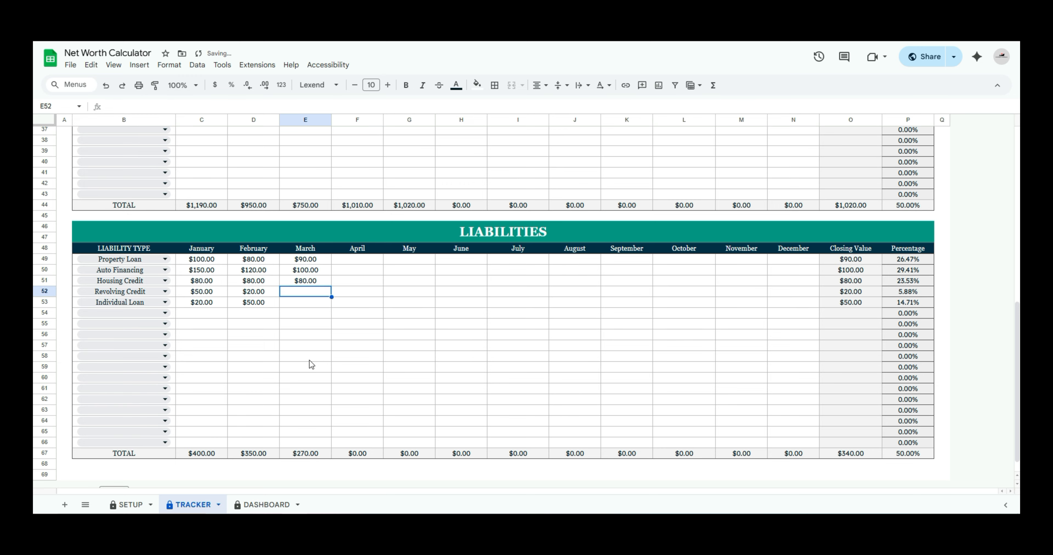
pyautogui.write('30 50')
# Enter the April liability values 100, 60, 90, 50 and 20 from Property Loan down to Individual Loan
pyautogui.press('Right')
pyautogui.press('Up')
pyautogui.press('Up')
pyautogui.press('Up')
pyautogui.press('Up')
pyautogui.press('Up')
pyautogui.write('100 60 90 50 20')
# Enter the May liability values 120, 70, 70, 50 and 30 from Property Loan down to Individual Loan
pyautogui.press('Right')
pyautogui.press('Up')
pyautogui.press('Up')
pyautogui.press('Up')
pyautogui.press('Up')
pyautogui.press('Up')
pyautogui.write('120 ')
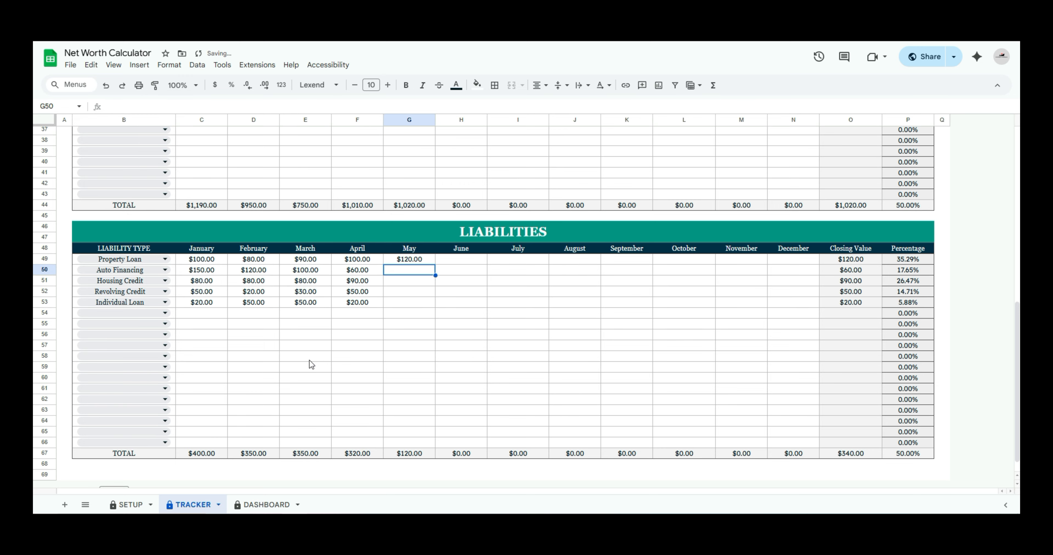
pyautogui.write('70 70 50 30')
# Check February's total assets point in the Total Summary chart
pyautogui.moveTo(1018, 374); pyautogui.dragTo(1019, 165)
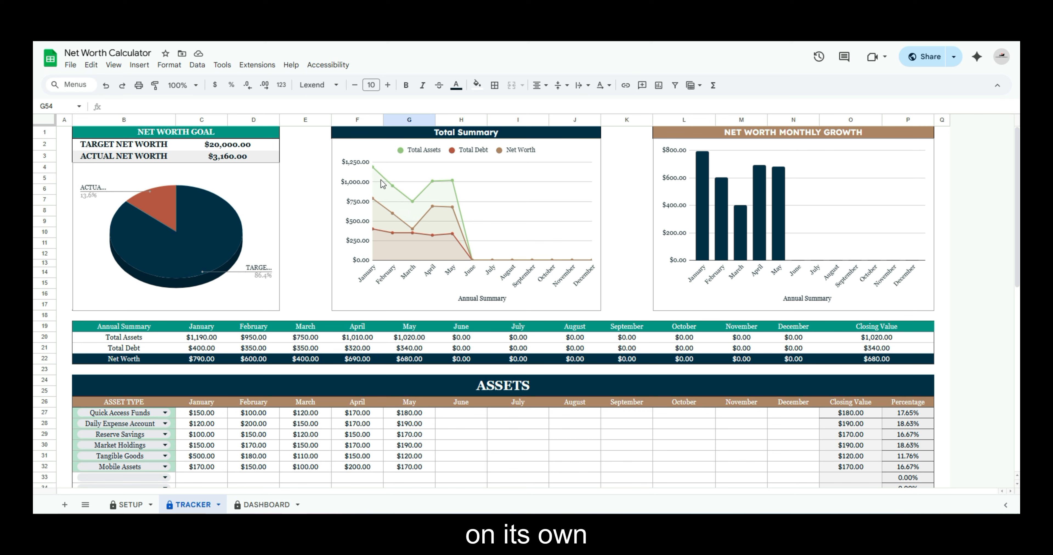
pyautogui.click(395, 183)
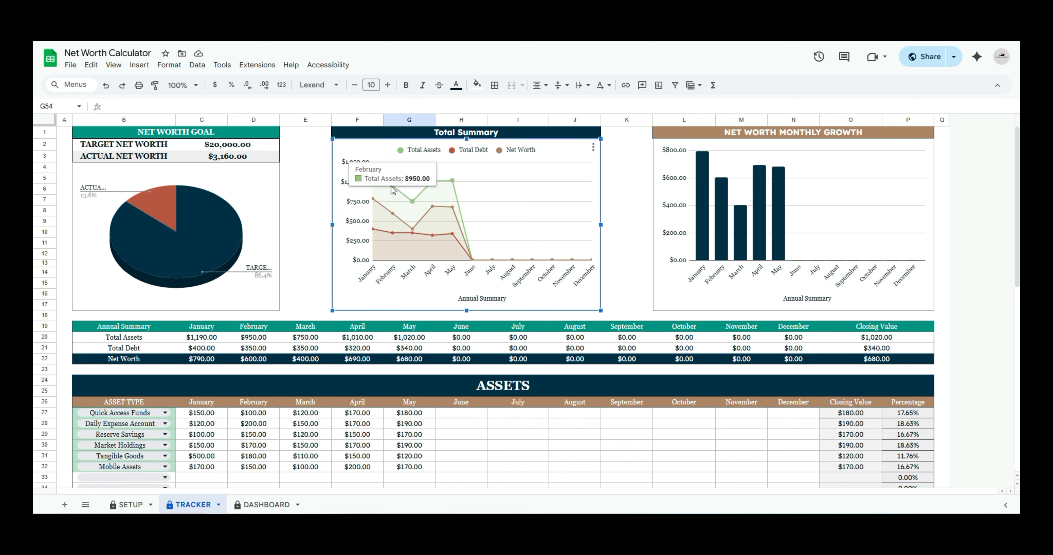
pyautogui.moveTo(395, 189)
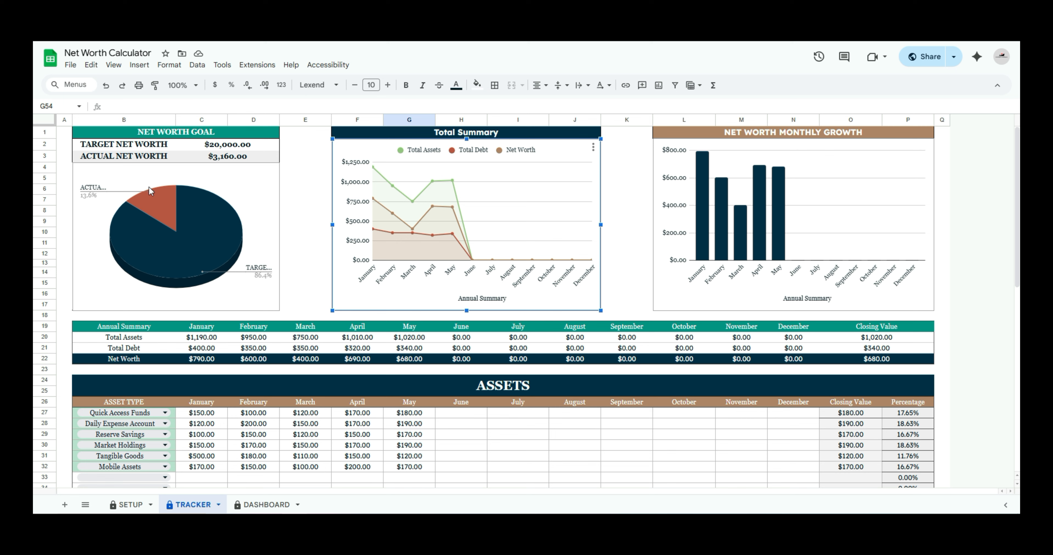
# Check the February, March and April net worth bars in the Net Worth Monthly Growth chart
pyautogui.click(724, 197)
pyautogui.moveTo(721, 189)
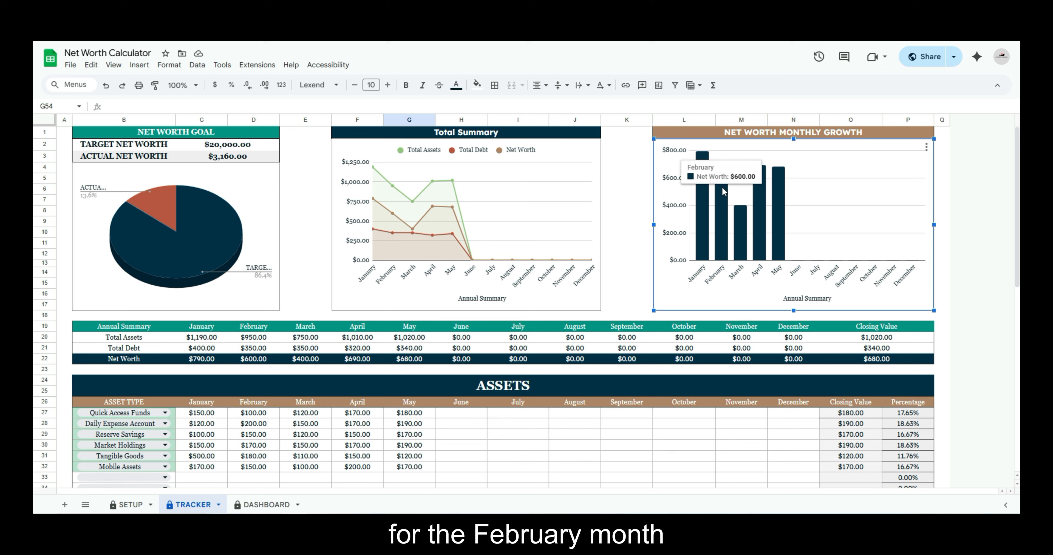
pyautogui.moveTo(740, 215)
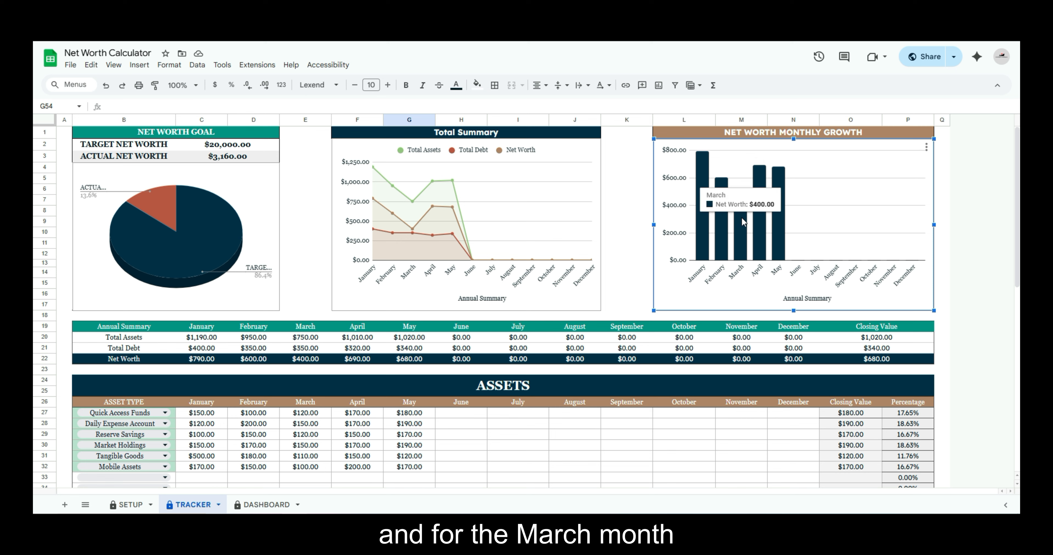
pyautogui.moveTo(759, 189)
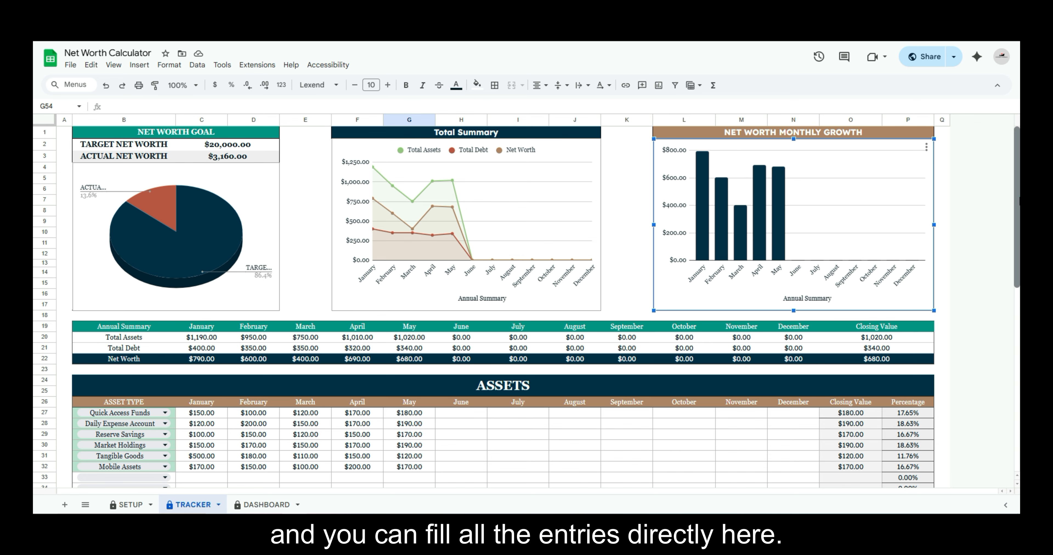
# Highlight the whole Annual Summary table from its header row to the Net Worth row, and clear the selection
pyautogui.scroll(-5, 904, 229)
pyautogui.moveTo(1018, 247); pyautogui.dragTo(1019, 249)
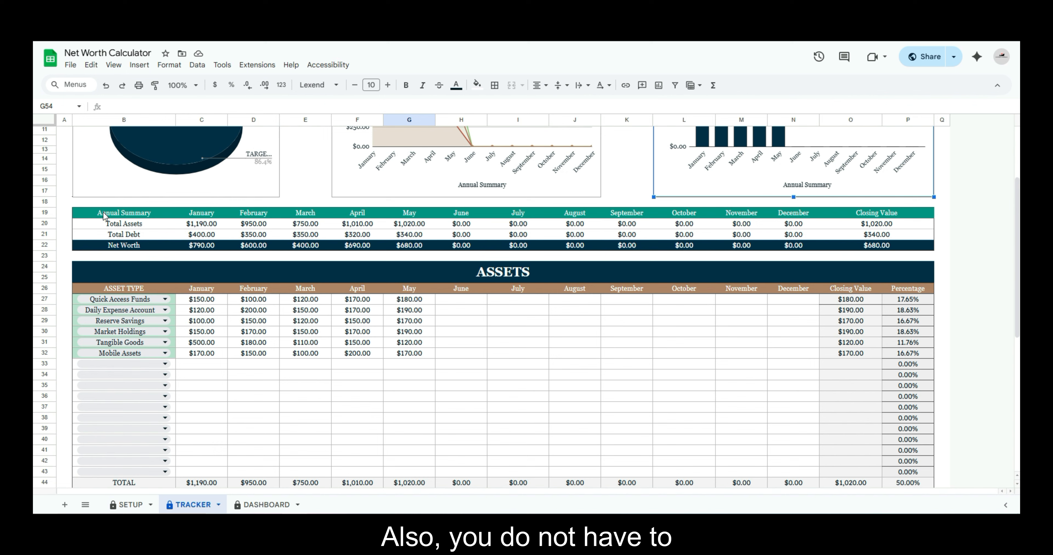
pyautogui.moveTo(106, 214); pyautogui.dragTo(108, 224)
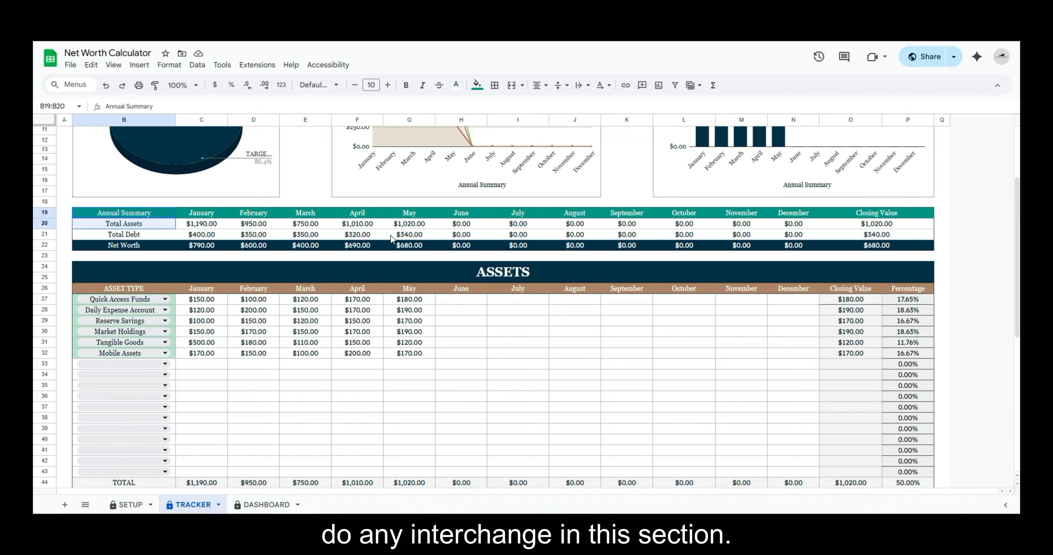
pyautogui.moveTo(390, 239); pyautogui.dragTo(889, 250)
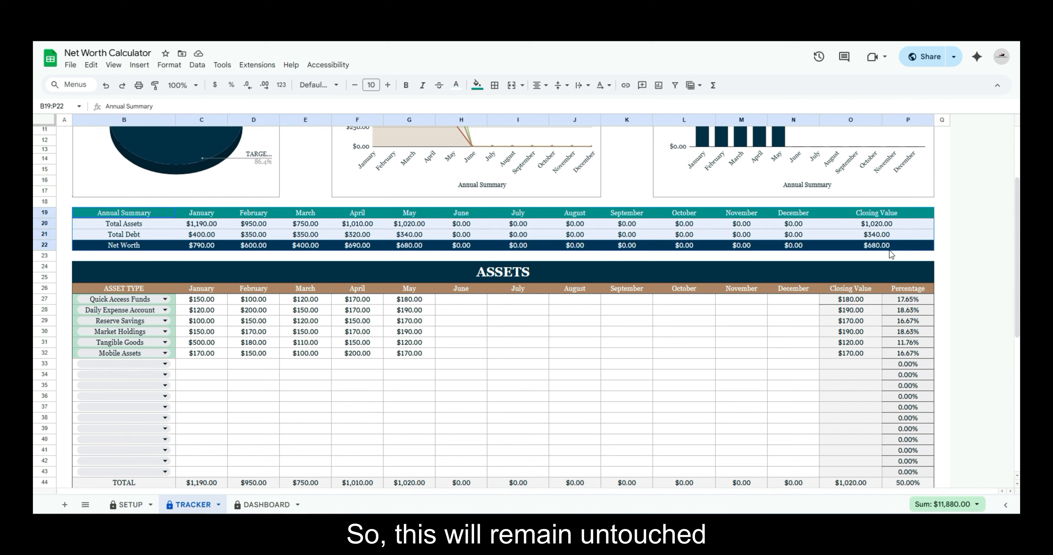
pyautogui.click(628, 336)
# Inspect the Closing Value formula for Quick Access Funds and highlight the Closing Value and Percentage columns of the Assets table
pyautogui.scroll(-3, 628, 337)
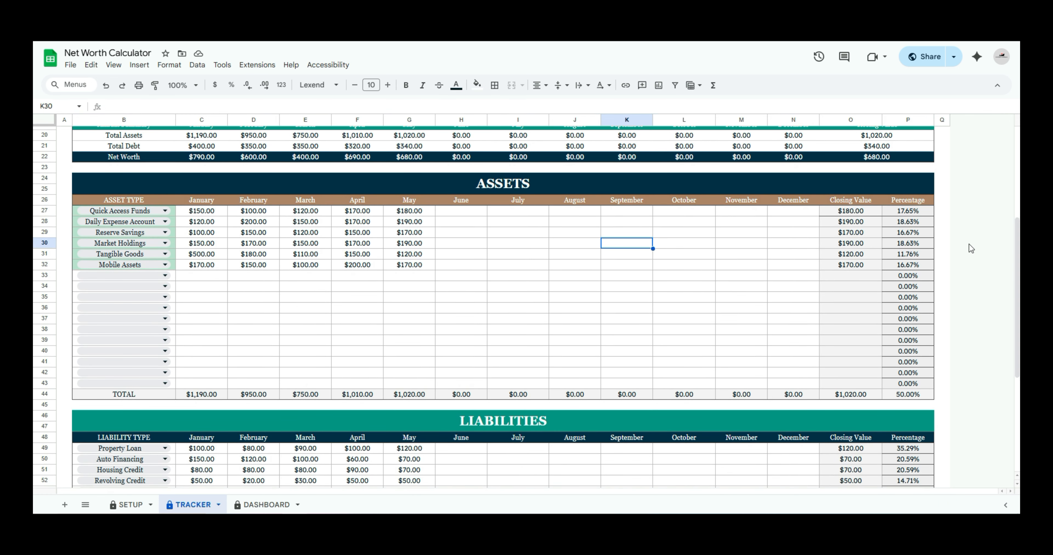
pyautogui.click(833, 213)
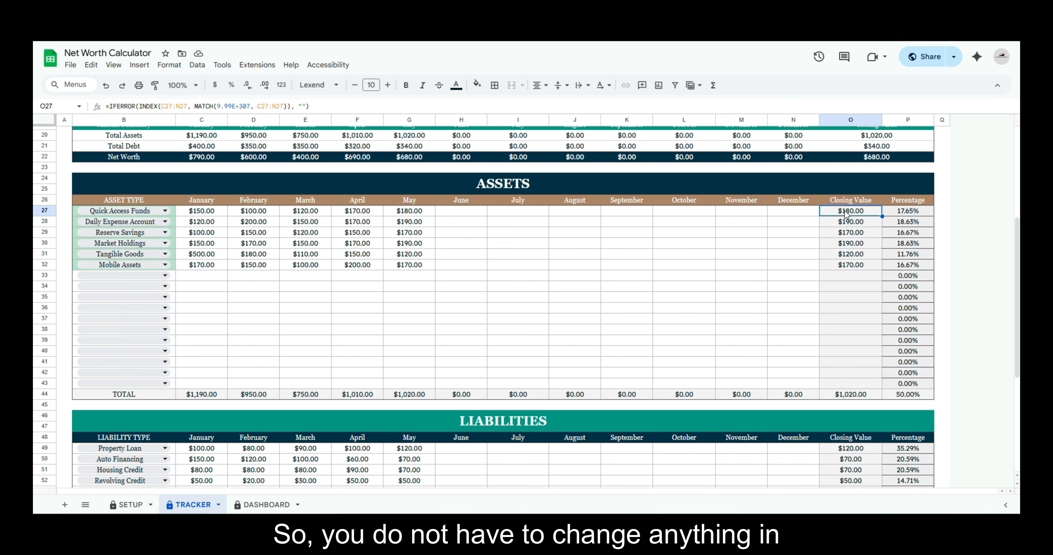
pyautogui.moveTo(846, 214); pyautogui.dragTo(867, 386)
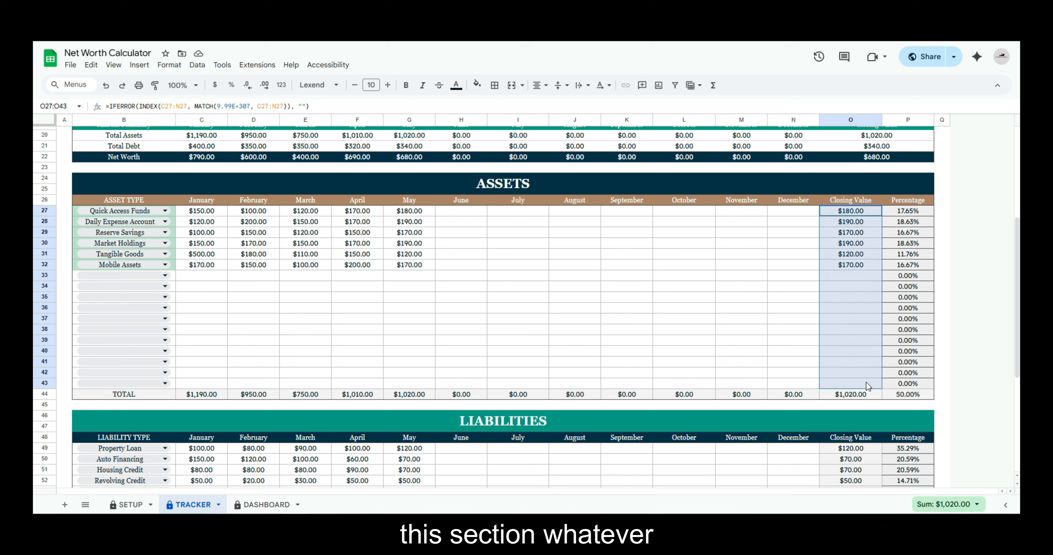
pyautogui.click(800, 232)
pyautogui.moveTo(837, 215); pyautogui.dragTo(870, 386)
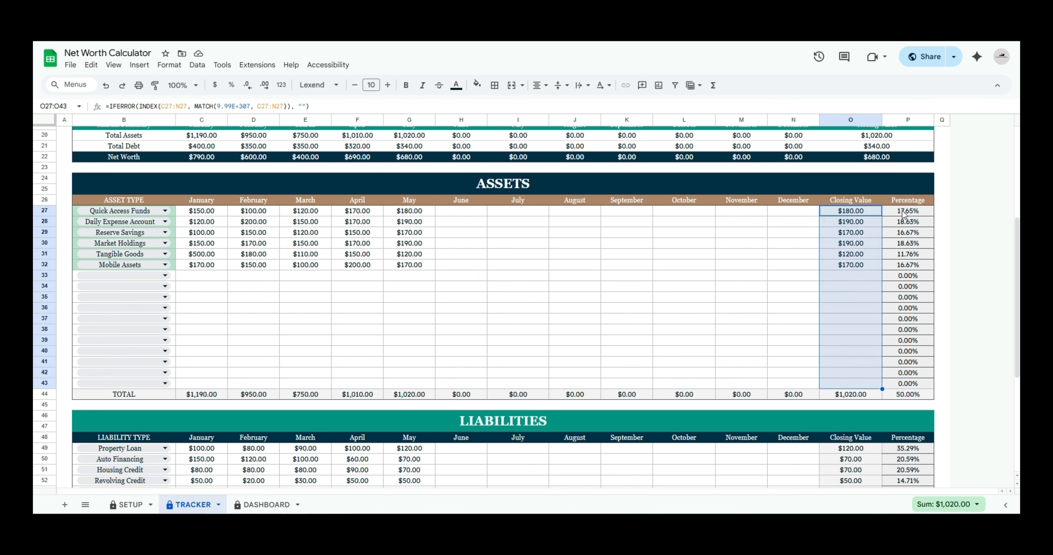
pyautogui.moveTo(905, 211); pyautogui.dragTo(911, 389)
pyautogui.click(792, 265)
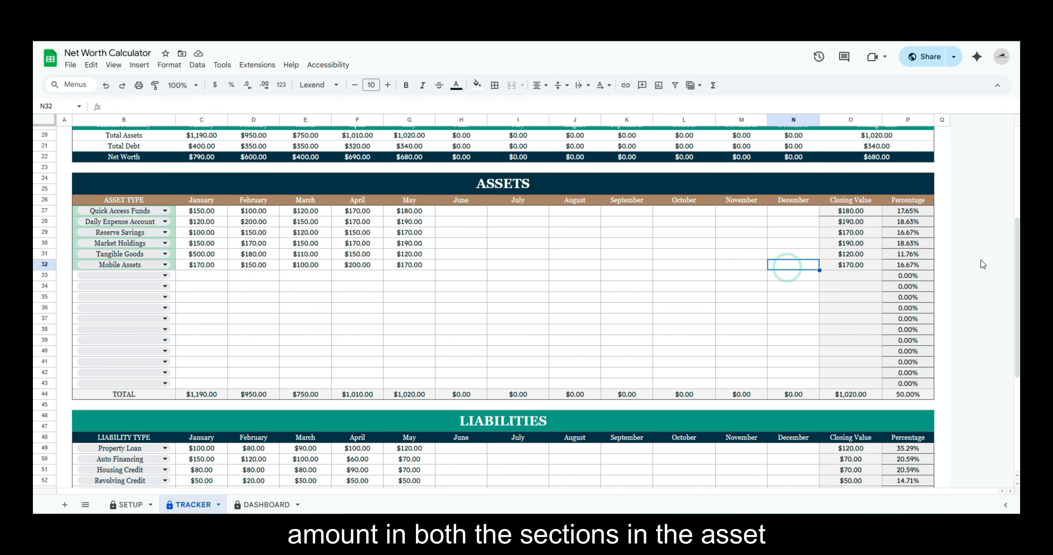
# Highlight the Closing Value and Percentage columns of the Liabilities table, and clear the selection
pyautogui.scroll(-5, 1013, 269)
pyautogui.scroll(-2, 1014, 270)
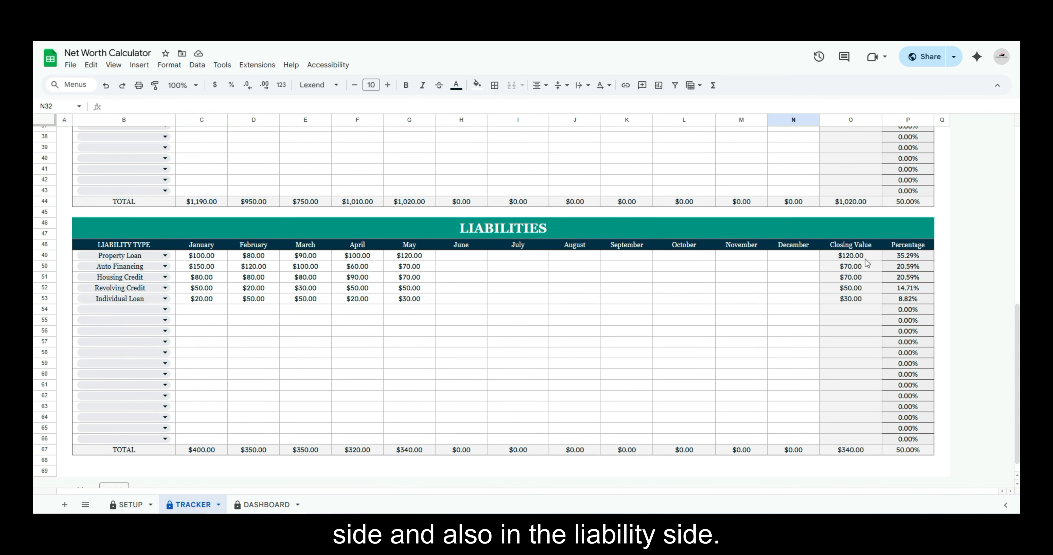
pyautogui.moveTo(853, 256); pyautogui.dragTo(905, 445)
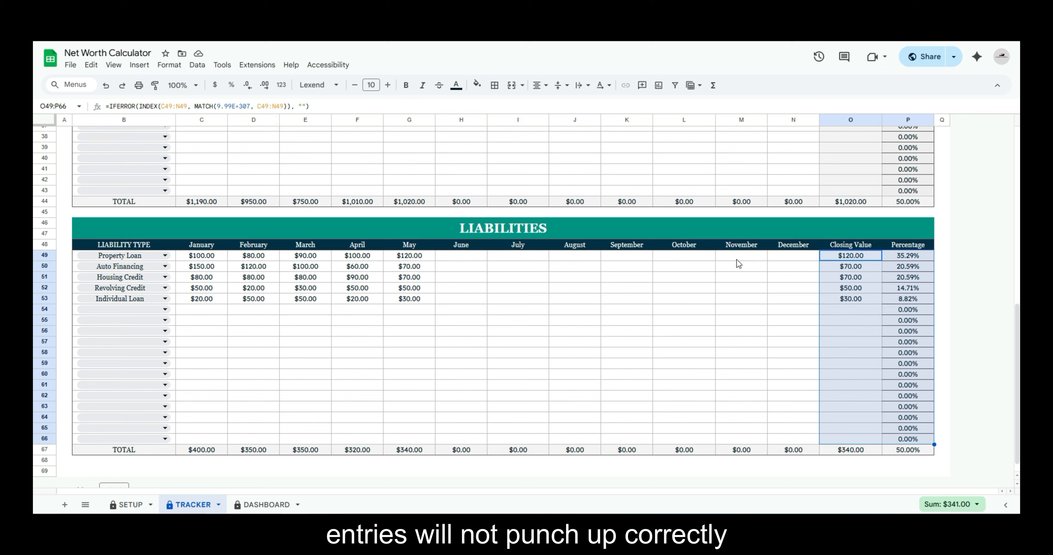
pyautogui.click(790, 287)
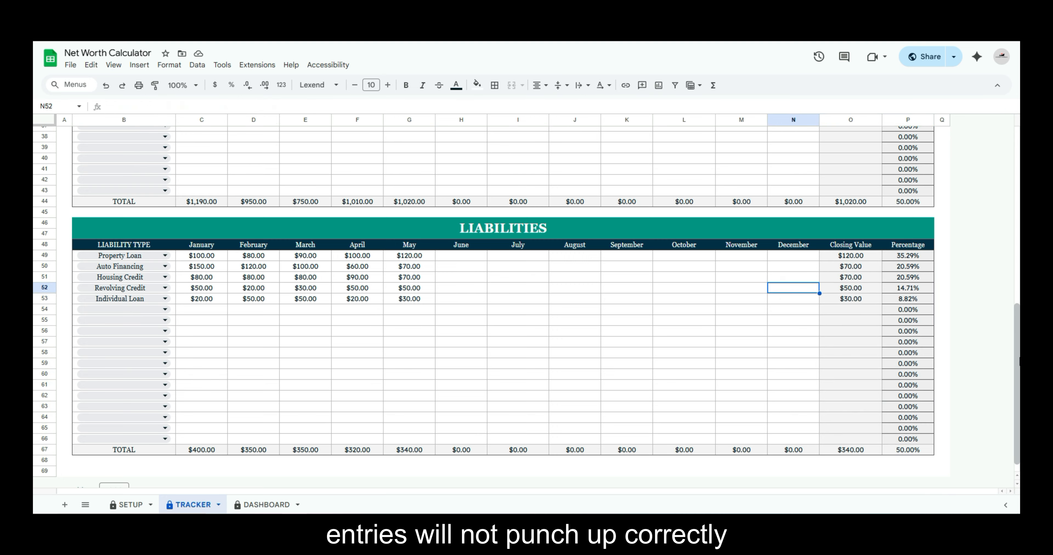
# Set the target net worth in the Net Worth Goal section to 5000
pyautogui.moveTo(1016, 403); pyautogui.dragTo(1017, 322)
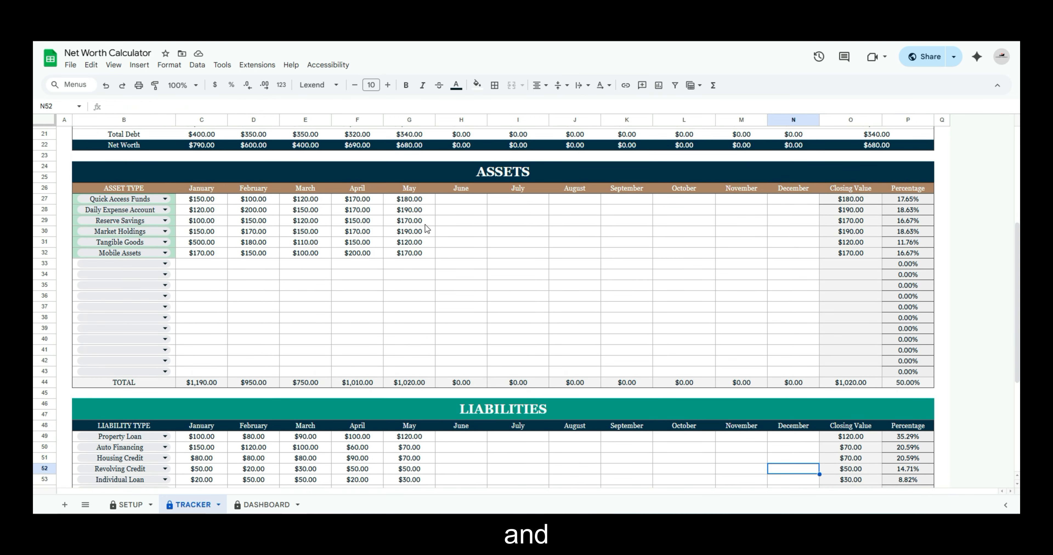
pyautogui.moveTo(1016, 281); pyautogui.dragTo(1016, 271)
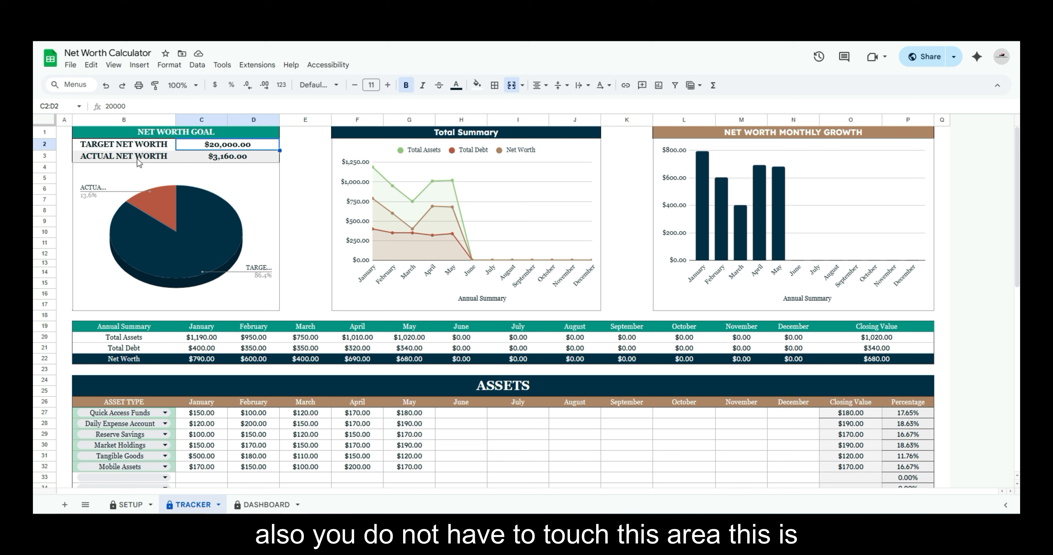
pyautogui.moveTo(138, 159); pyautogui.dragTo(220, 158)
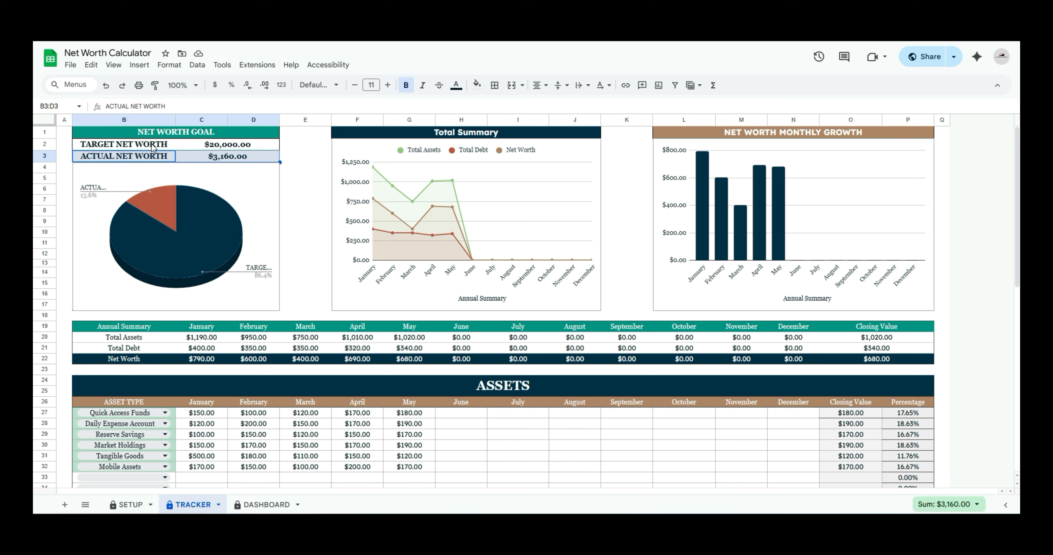
pyautogui.click(212, 146)
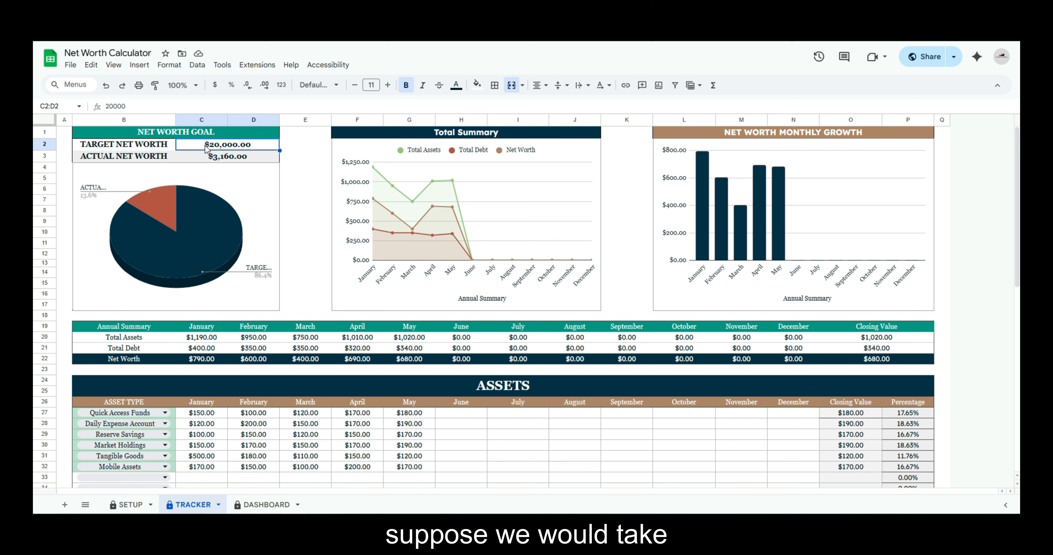
pyautogui.write('5000')
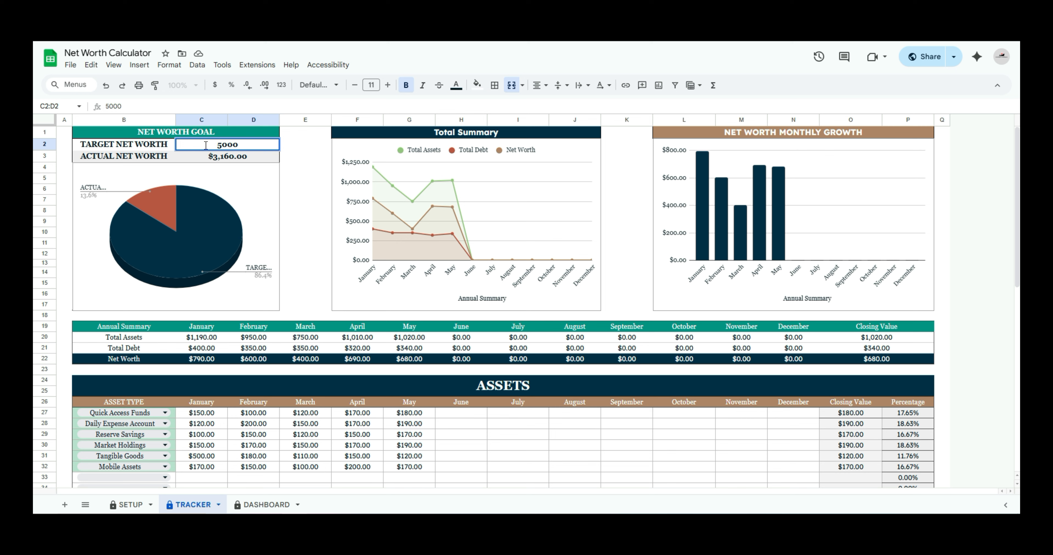
pyautogui.press('Return')
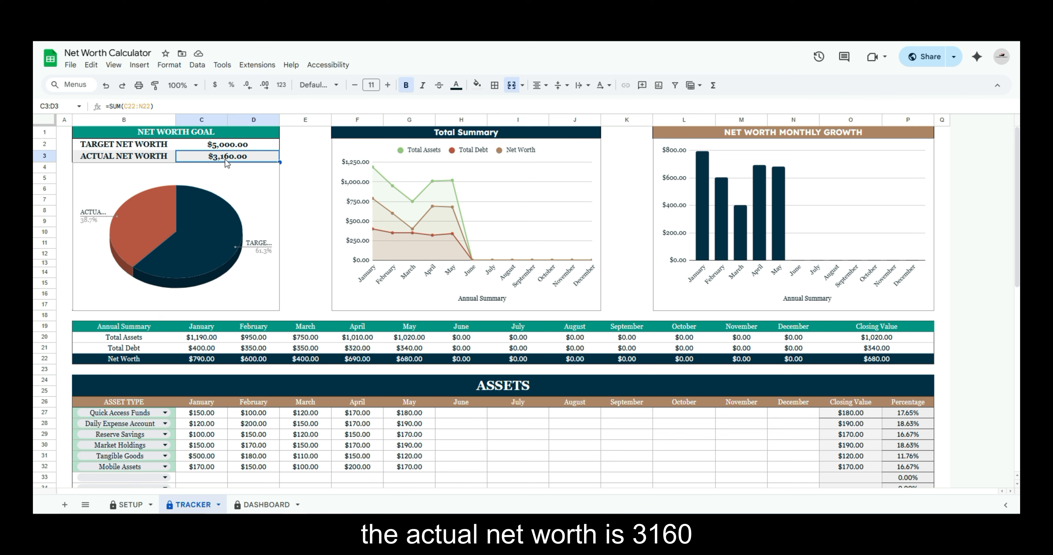
# Highlight the January to May entries in the Assets table and those in the Liabilities table as sources of the actual net worth
pyautogui.scroll(-5, 695, 347)
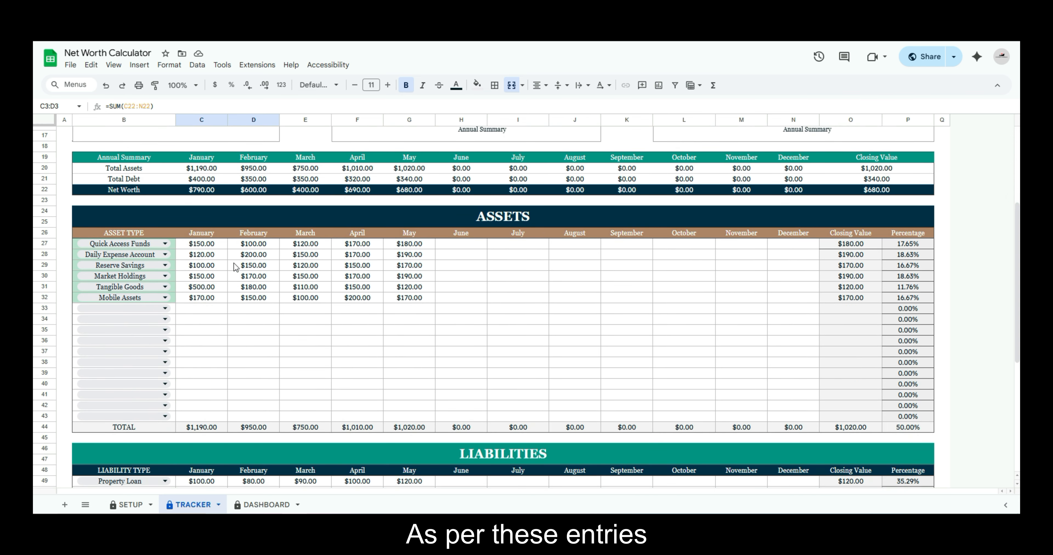
pyautogui.moveTo(202, 243); pyautogui.dragTo(390, 299)
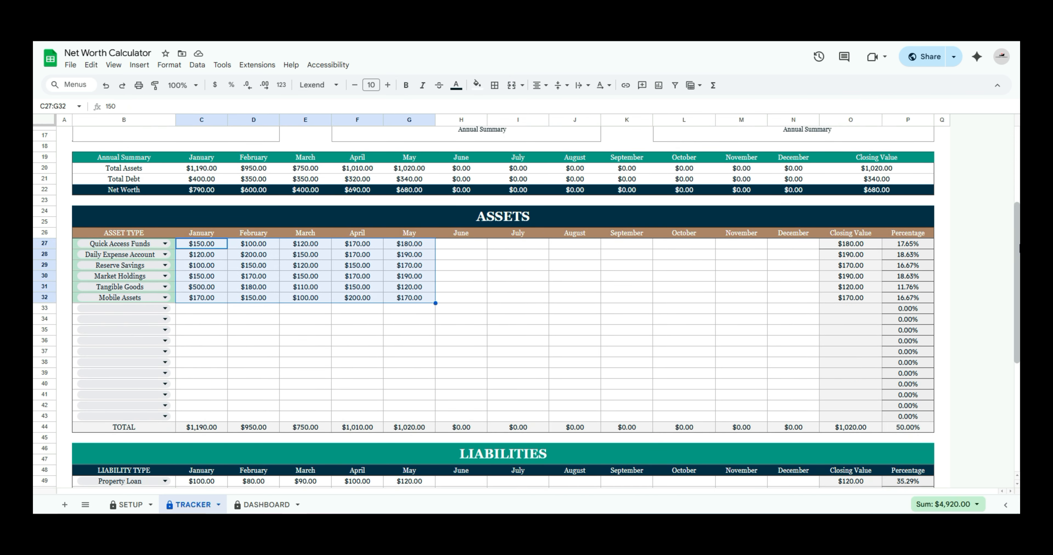
pyautogui.scroll(-5, 1014, 364)
pyautogui.scroll(-2, 1015, 364)
pyautogui.moveTo(202, 251); pyautogui.dragTo(409, 286)
pyautogui.scroll(12, 650, 265)
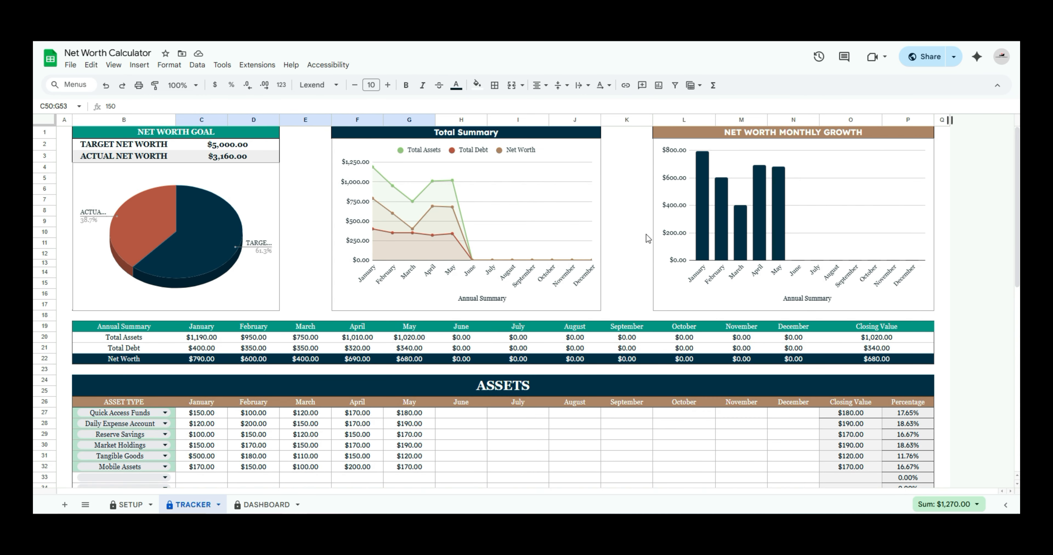
# Compare the sum of the January to May net worth values in the Annual Summary with the actual net worth
pyautogui.click(410, 361)
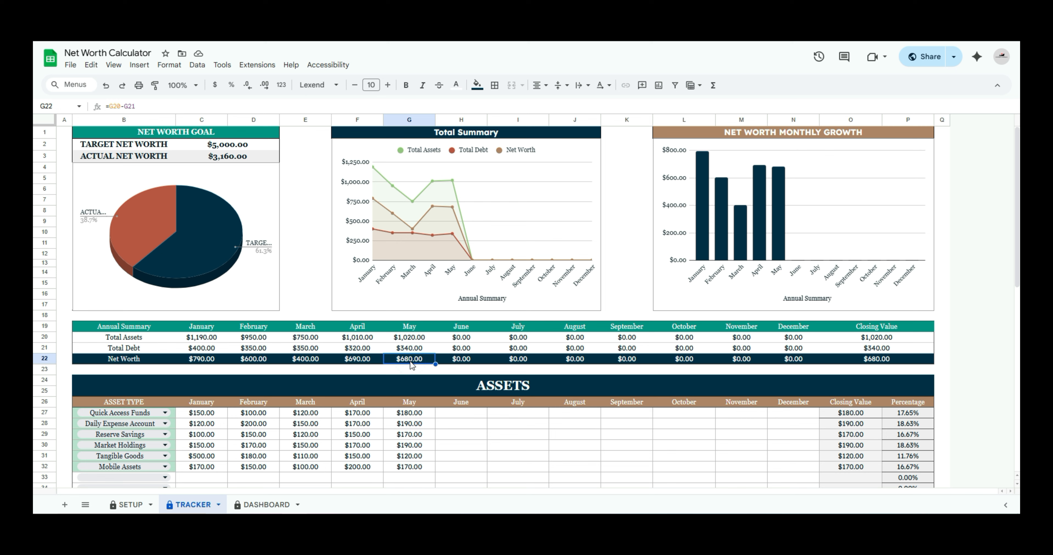
pyautogui.click(151, 212)
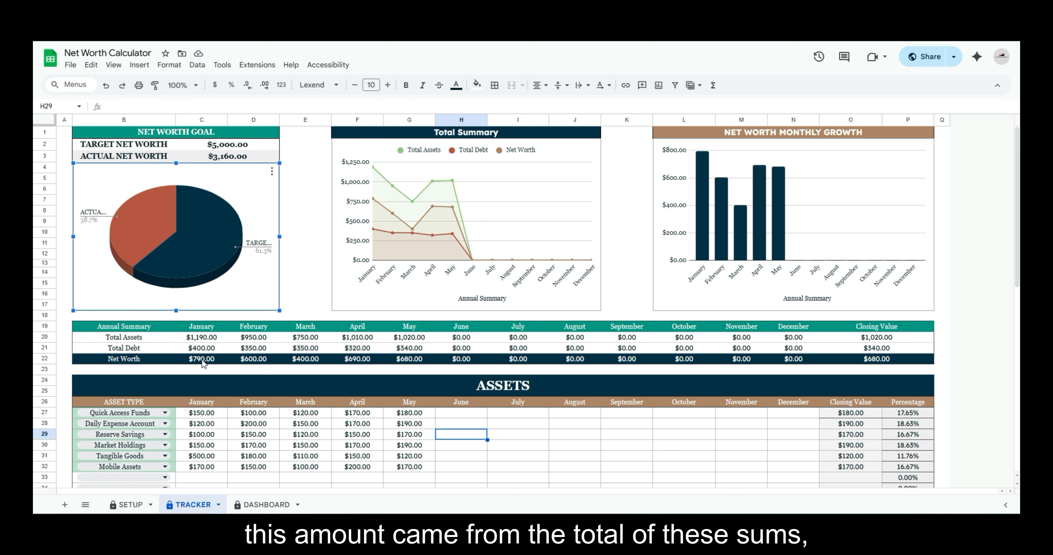
pyautogui.moveTo(203, 363); pyautogui.dragTo(408, 357)
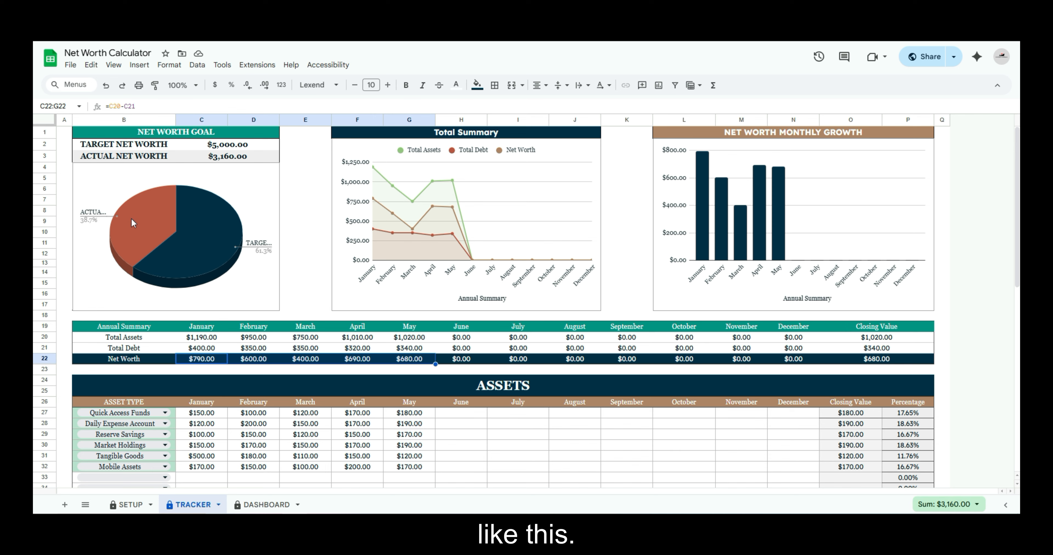
pyautogui.click(545, 426)
# Open the DASHBOARD sheet and inspect the Total Assets heading and the formula behind its amount
pyautogui.click(266, 506)
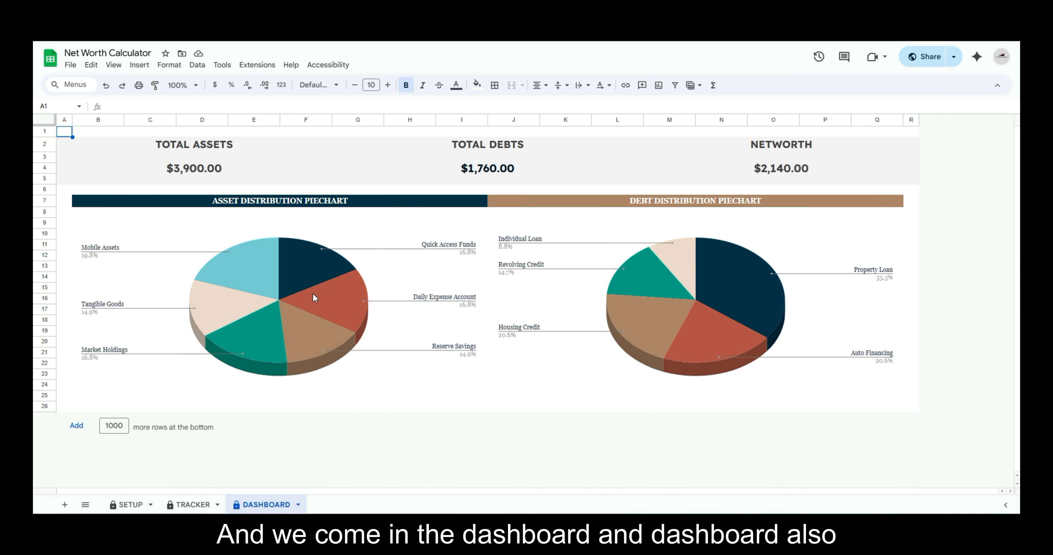
pyautogui.click(197, 149)
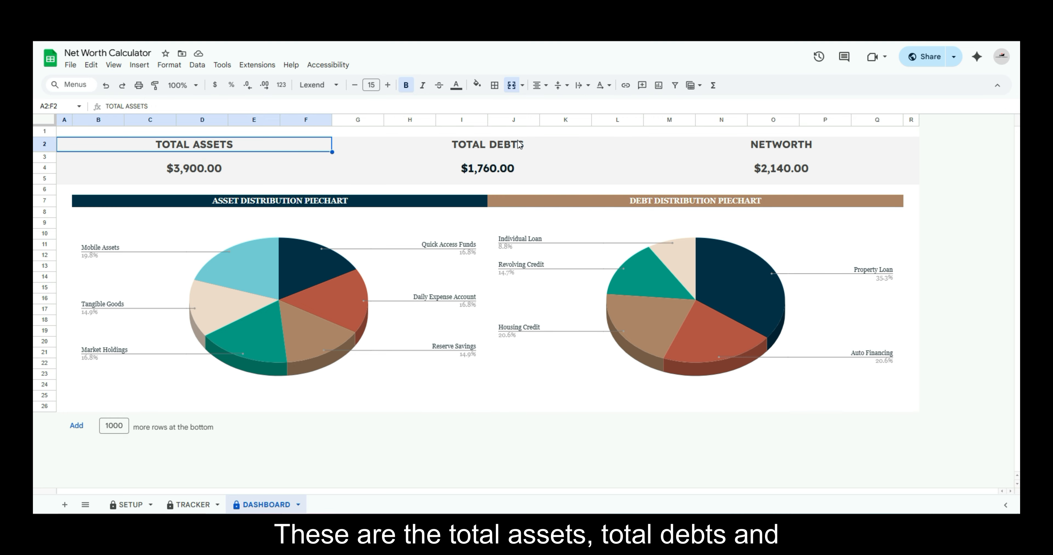
pyautogui.click(200, 172)
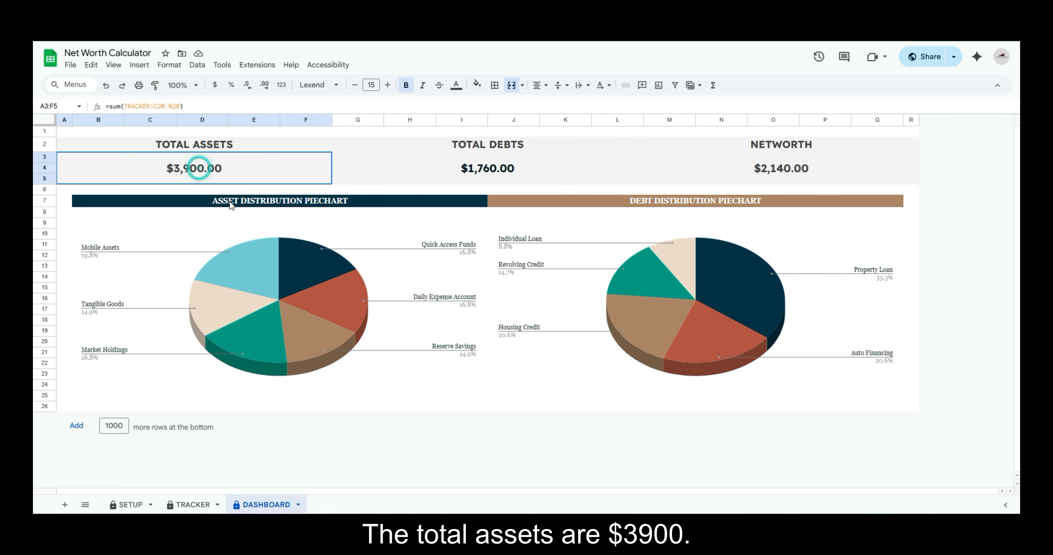
# On the TRACKER sheet's Annual Summary, check the sums of Total Assets for January to April and Total Debt for January to May
pyautogui.click(198, 505)
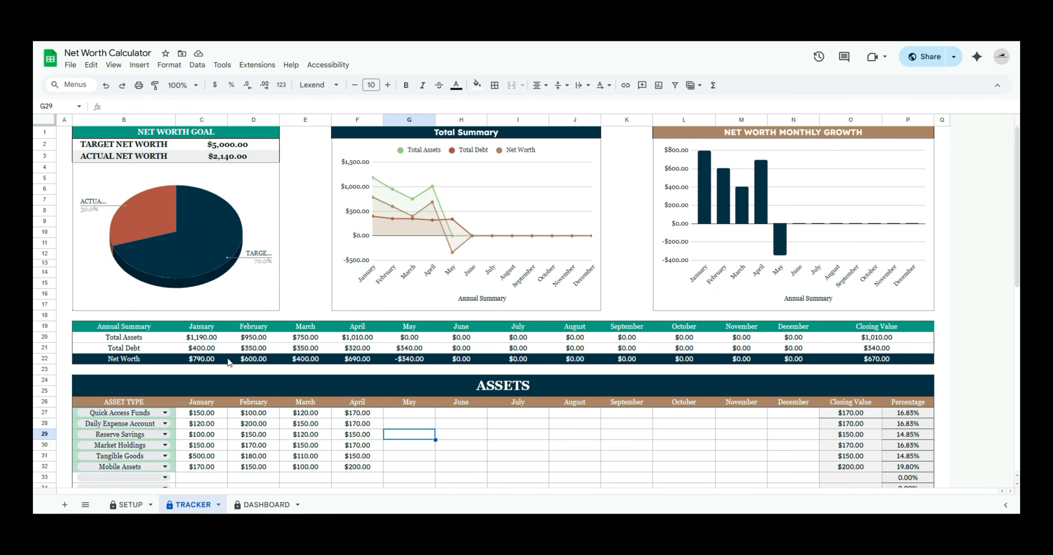
pyautogui.click(202, 358)
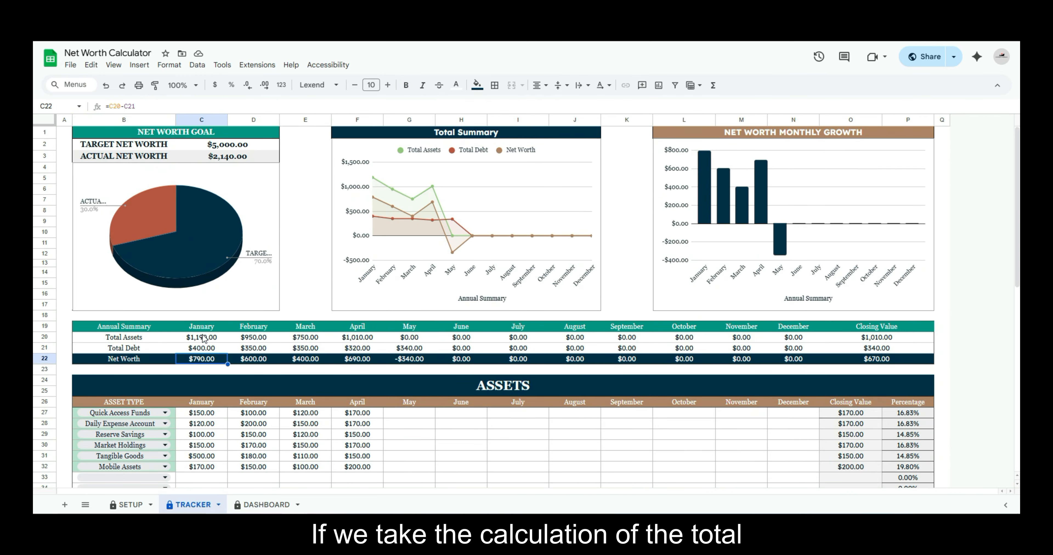
pyautogui.moveTo(204, 337); pyautogui.dragTo(356, 341)
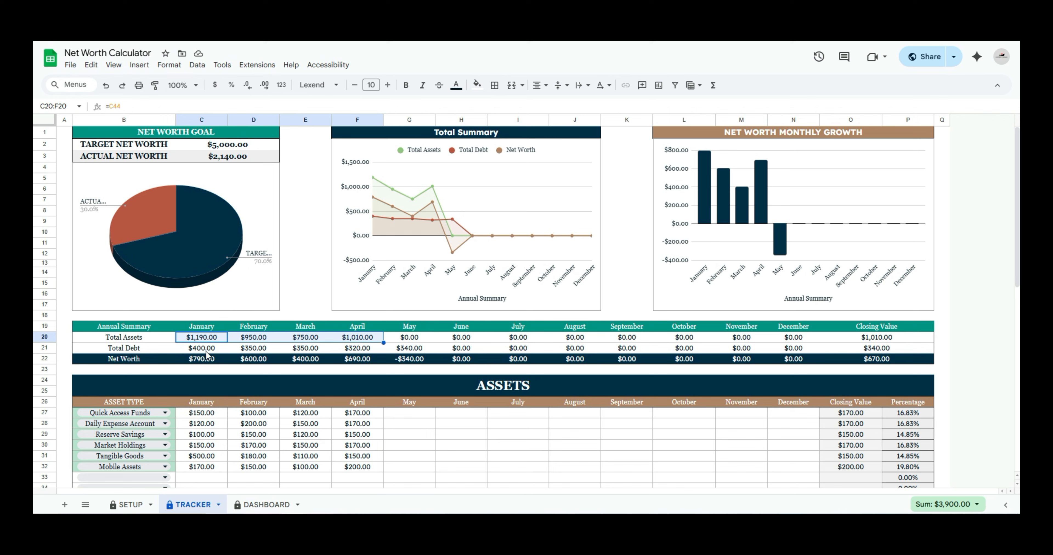
pyautogui.moveTo(205, 350); pyautogui.dragTo(408, 349)
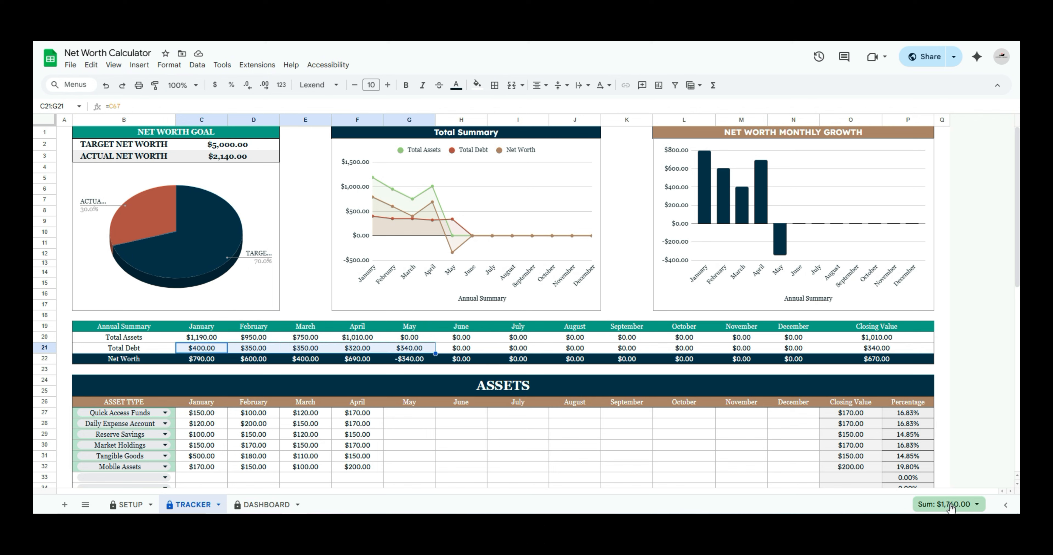
# Return to the DASHBOARD sheet and review the Total Assets, Total Debts and Networth amounts in turn
pyautogui.click(254, 503)
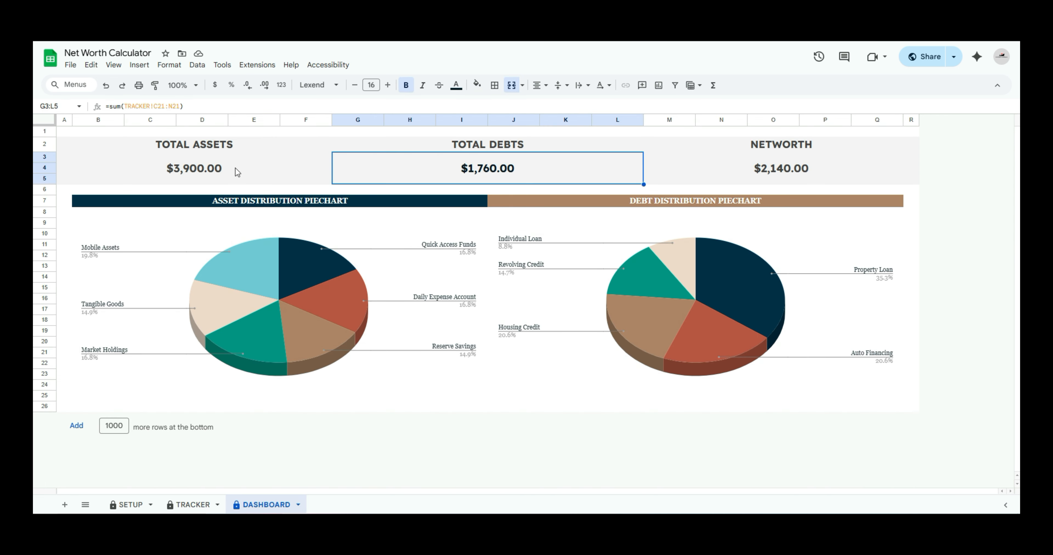
pyautogui.click(233, 169)
pyautogui.click(497, 166)
pyautogui.click(778, 163)
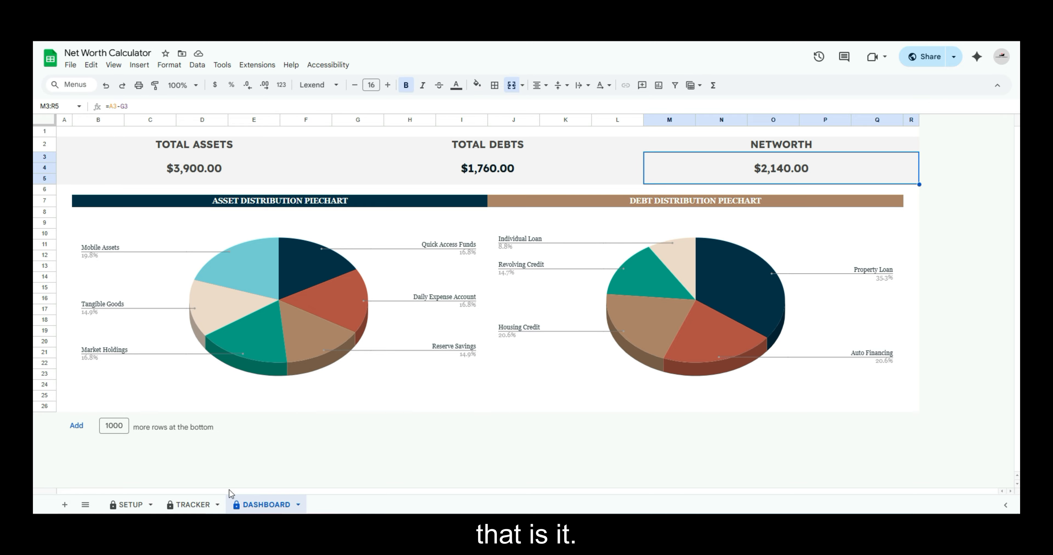
# Return to the TRACKER sheet, highlight the Closing Value and Percentage columns of the Assets table, and clear the selection
pyautogui.click(196, 502)
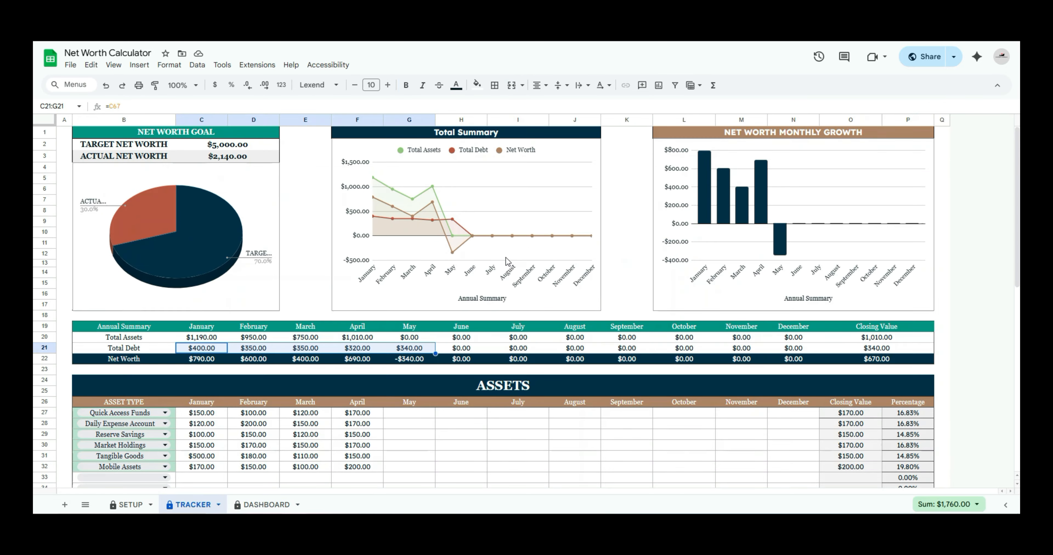
pyautogui.scroll(-5, 507, 261)
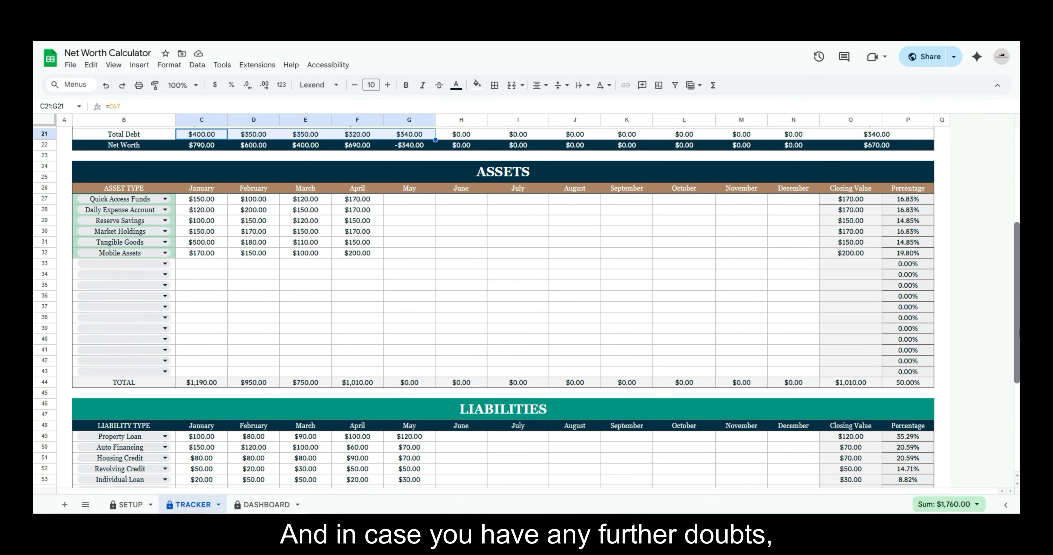
pyautogui.scroll(-5, 506, 286)
pyautogui.scroll(10, 1017, 159)
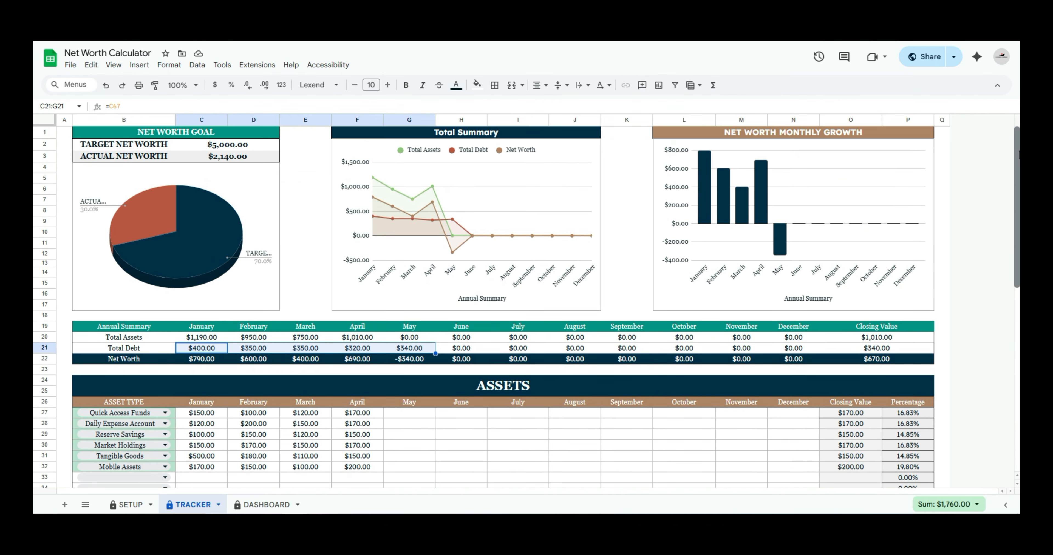
pyautogui.scroll(-5, 1018, 160)
pyautogui.scroll(5, 1018, 176)
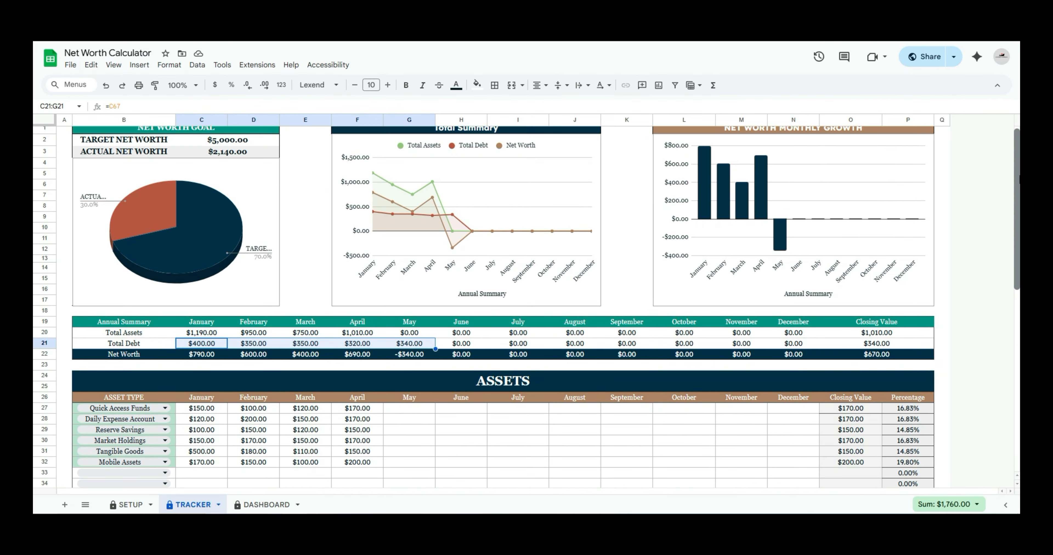
pyautogui.scroll(-4, 852, 254)
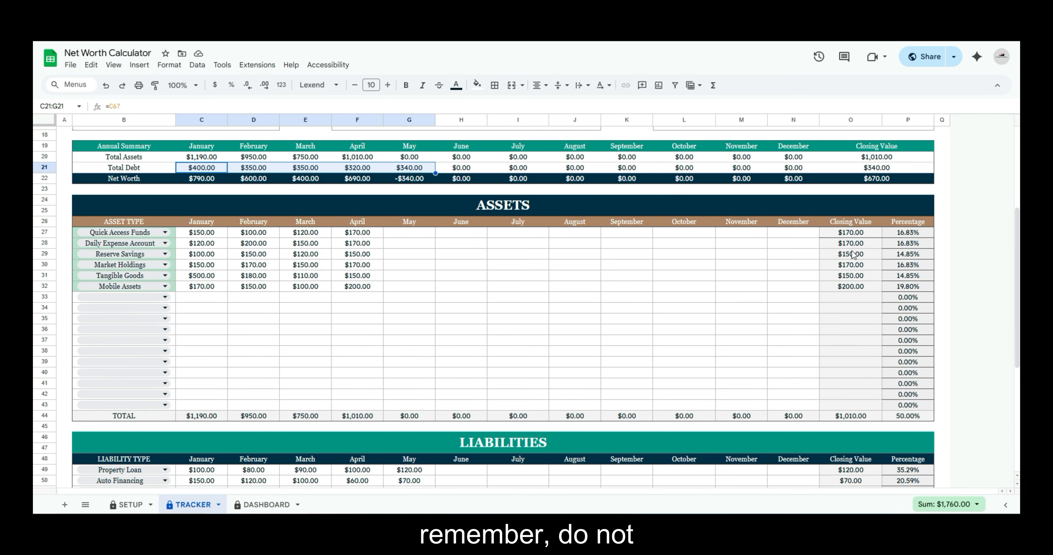
pyautogui.moveTo(848, 233); pyautogui.dragTo(863, 415)
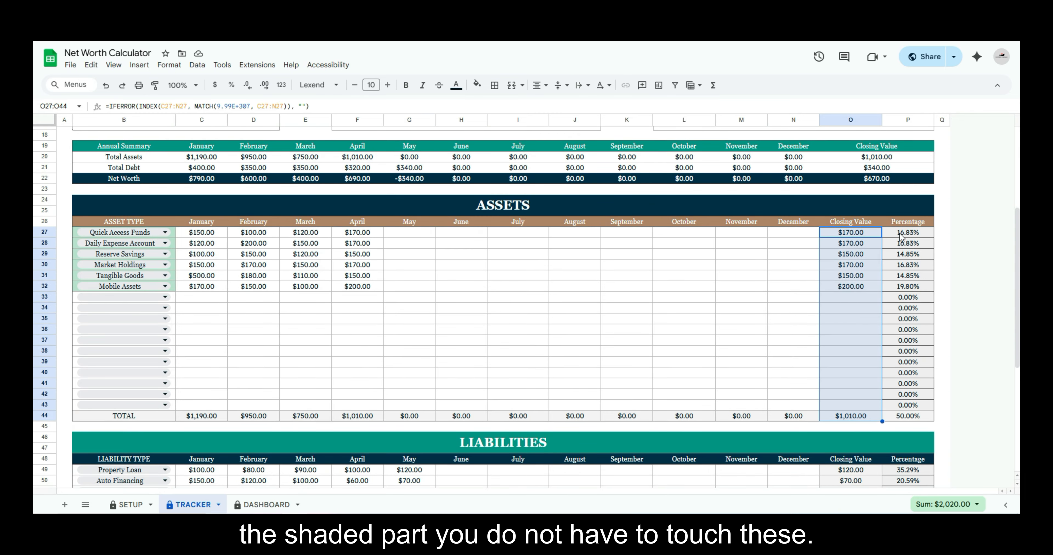
pyautogui.moveTo(902, 234); pyautogui.dragTo(921, 405)
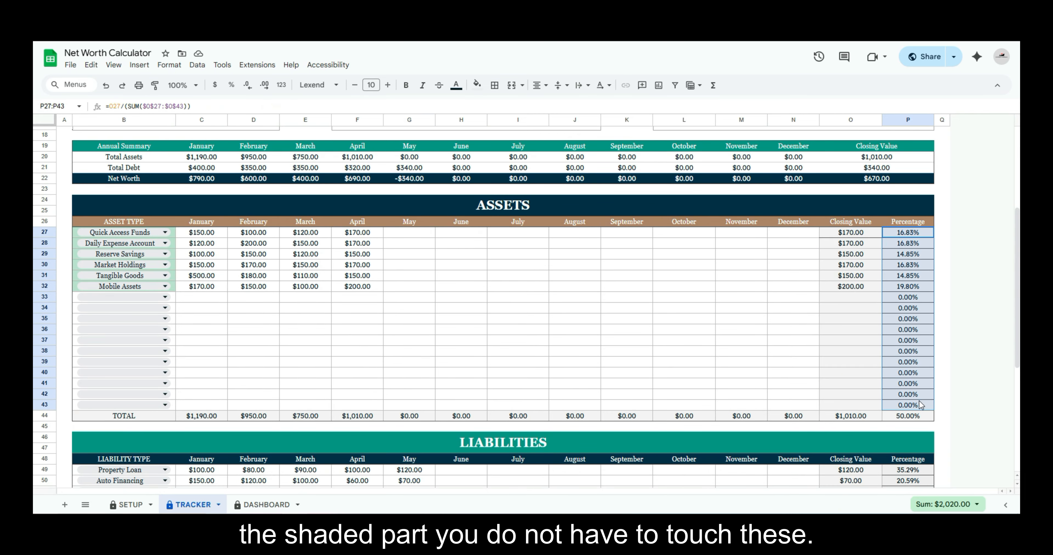
pyautogui.click(726, 329)
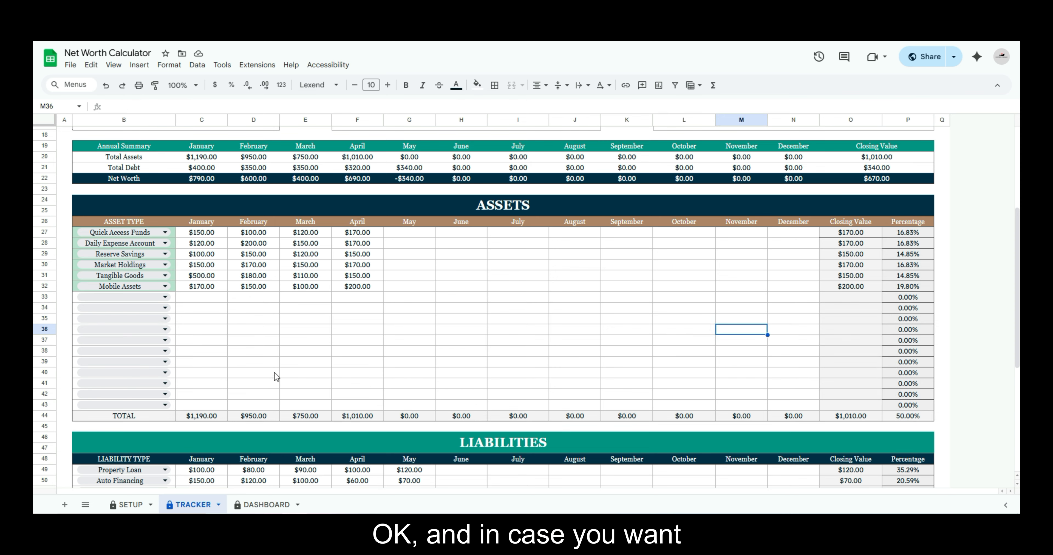
# Insert one row above row 38 in the Assets table and clear the row selection
pyautogui.moveTo(1016, 254); pyautogui.dragTo(1016, 276)
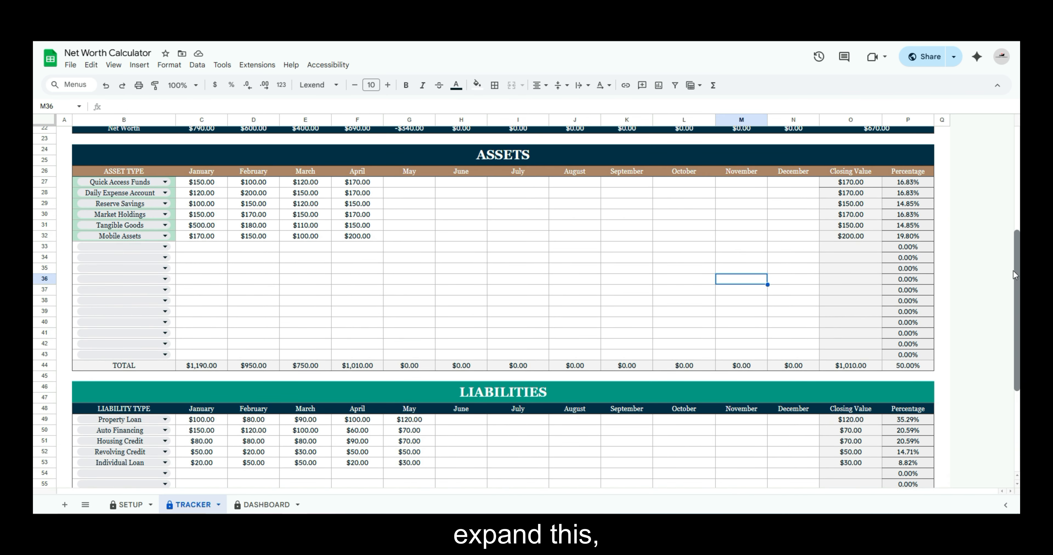
pyautogui.click(44, 300)
pyautogui.rightClick(44, 301)
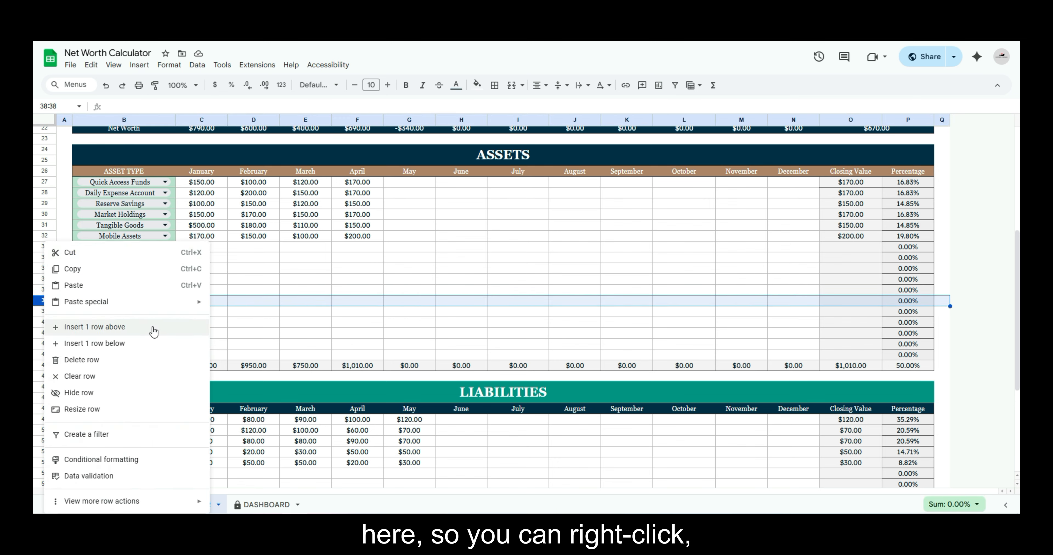
pyautogui.click(252, 281)
pyautogui.click(50, 299)
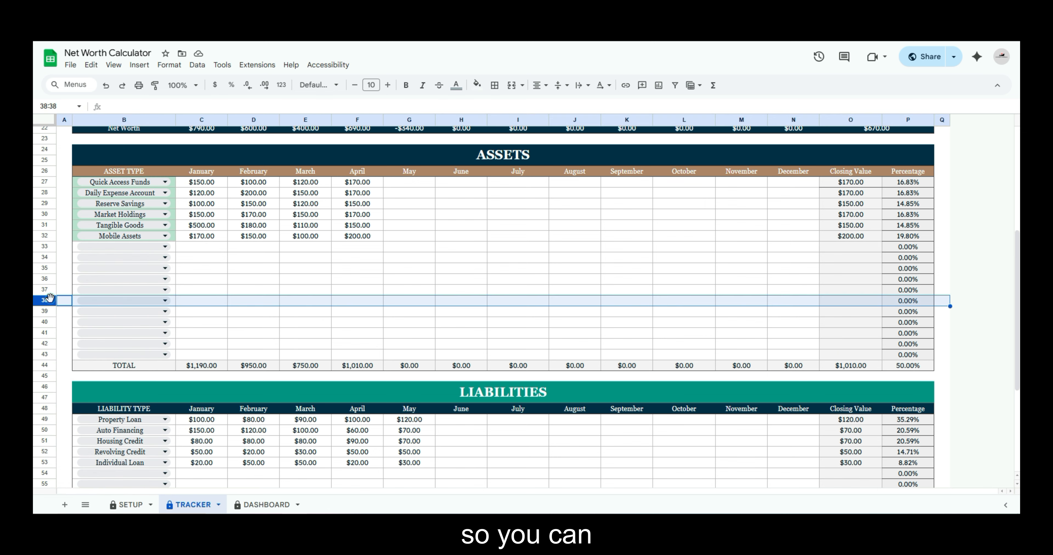
pyautogui.rightClick(49, 301)
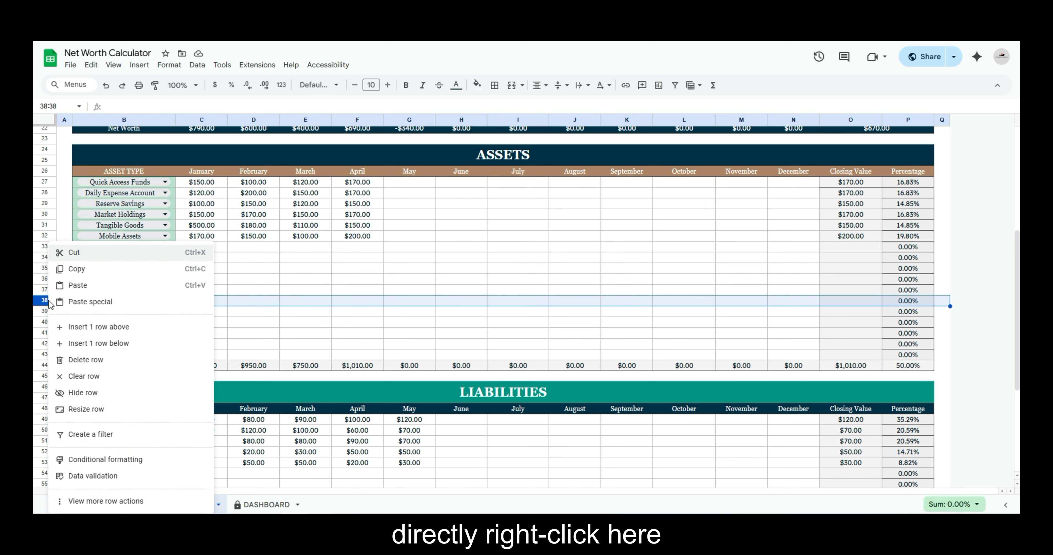
pyautogui.click(148, 327)
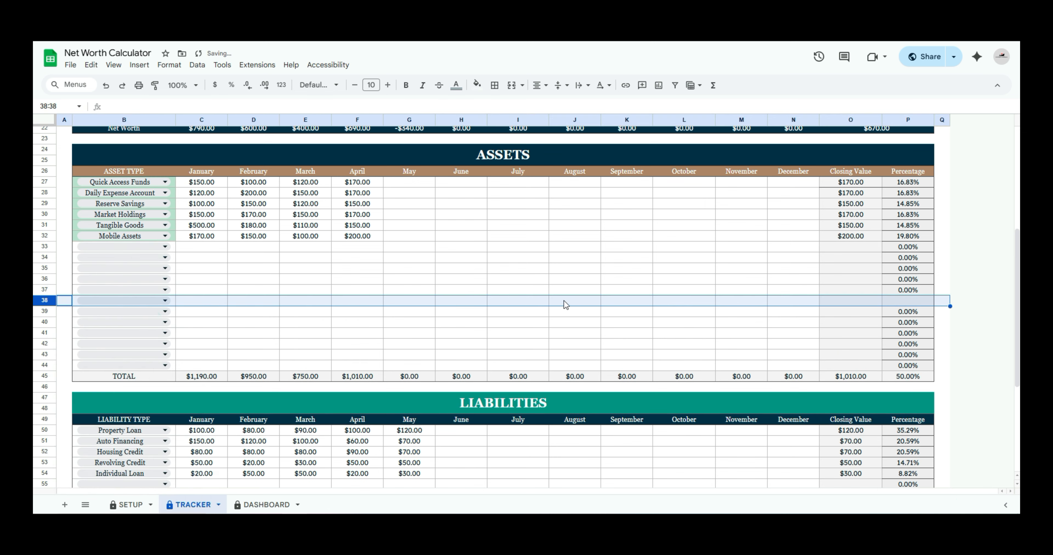
pyautogui.click(576, 289)
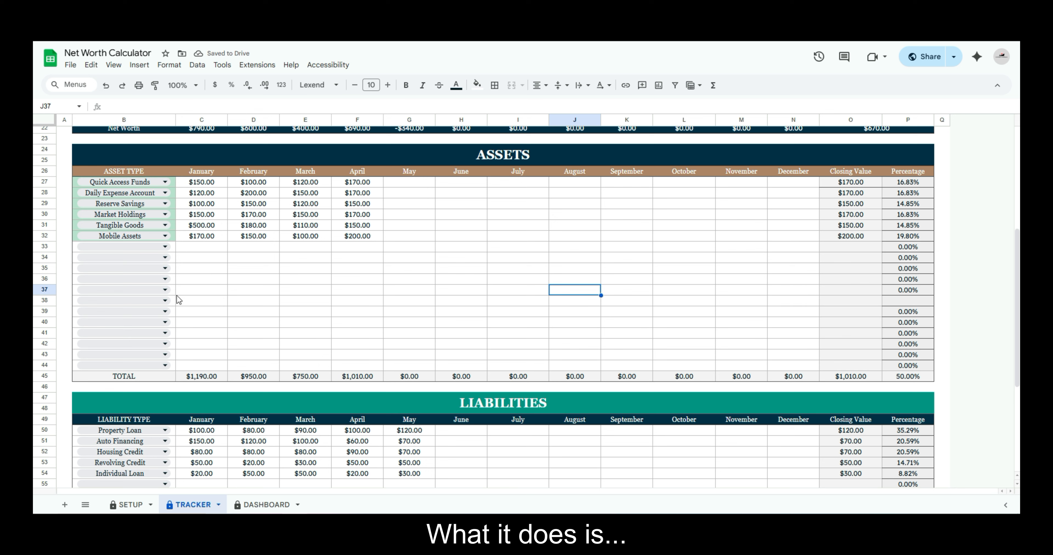
# Check the asset type options and the Closing Value cell of the inserted row 38
pyautogui.click(161, 301)
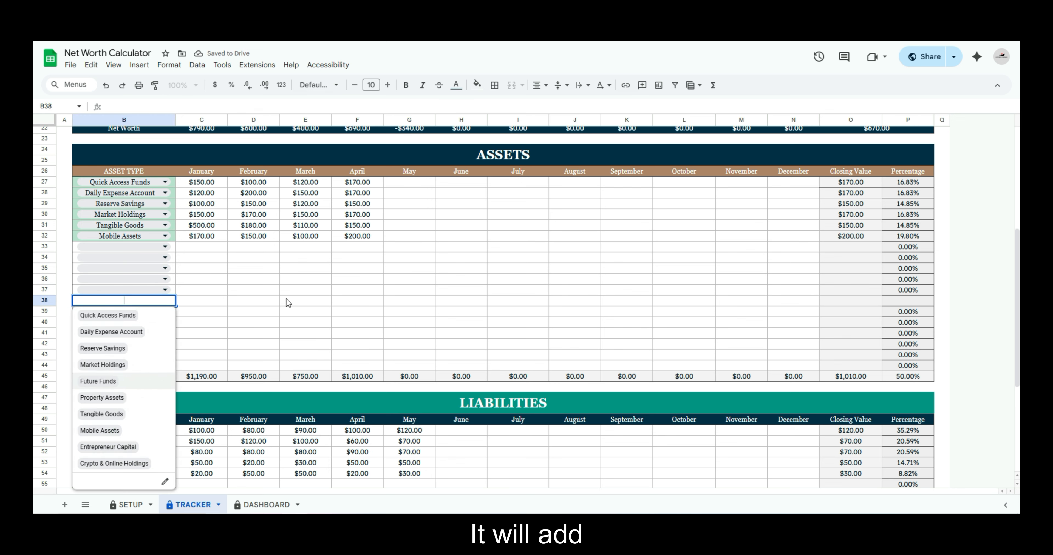
pyautogui.click(306, 279)
pyautogui.click(856, 305)
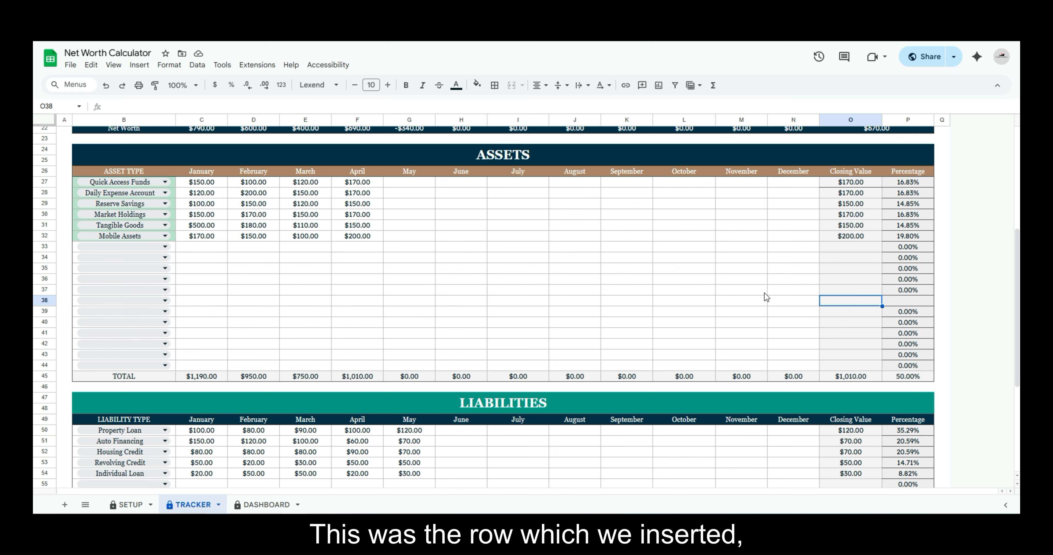
# Compare the Closing Value cell of the inserted row 38 with the formulas in rows 37 and 41
pyautogui.click(44, 300)
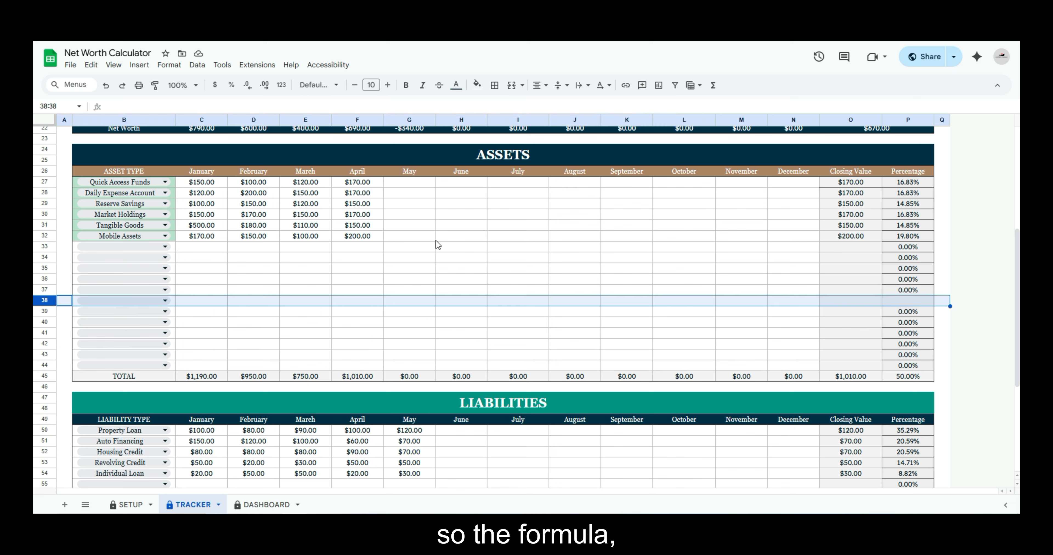
pyautogui.click(850, 301)
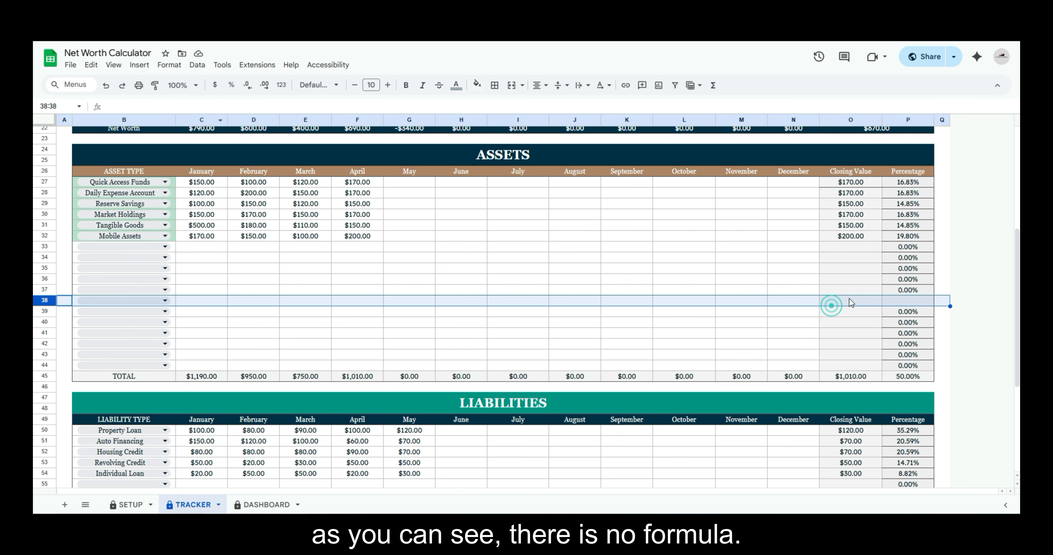
pyautogui.press('Return')
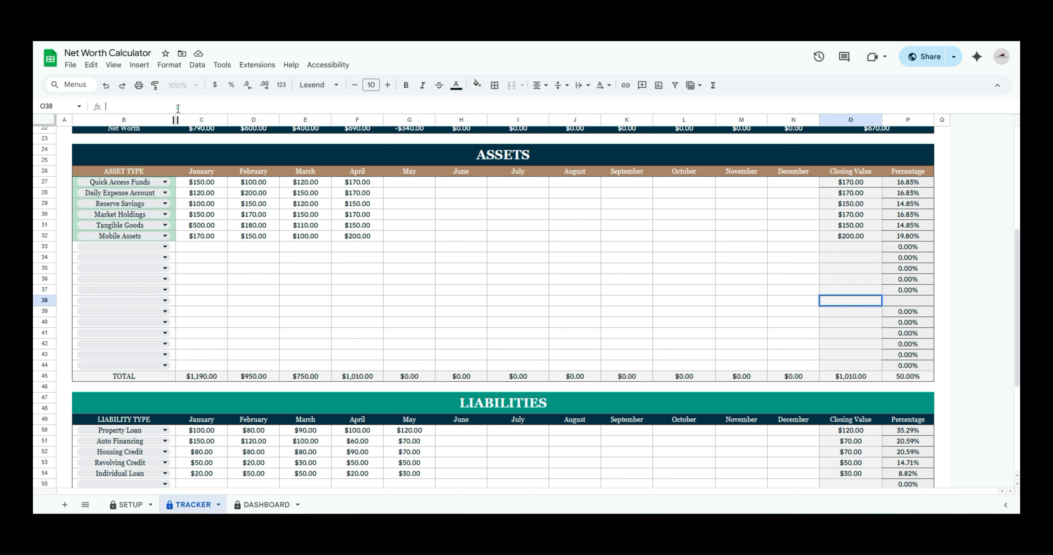
pyautogui.doubleClick(838, 291)
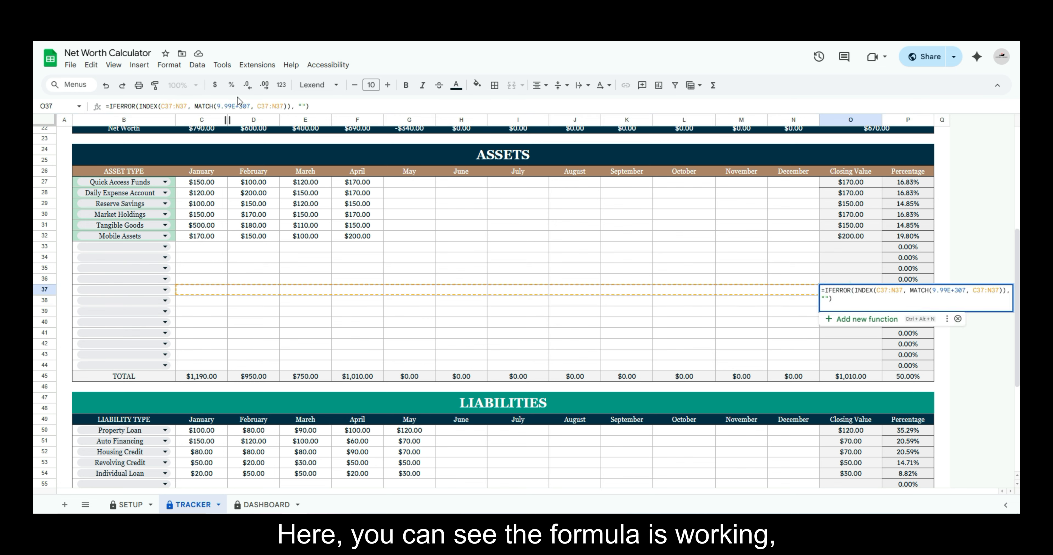
pyautogui.click(838, 333)
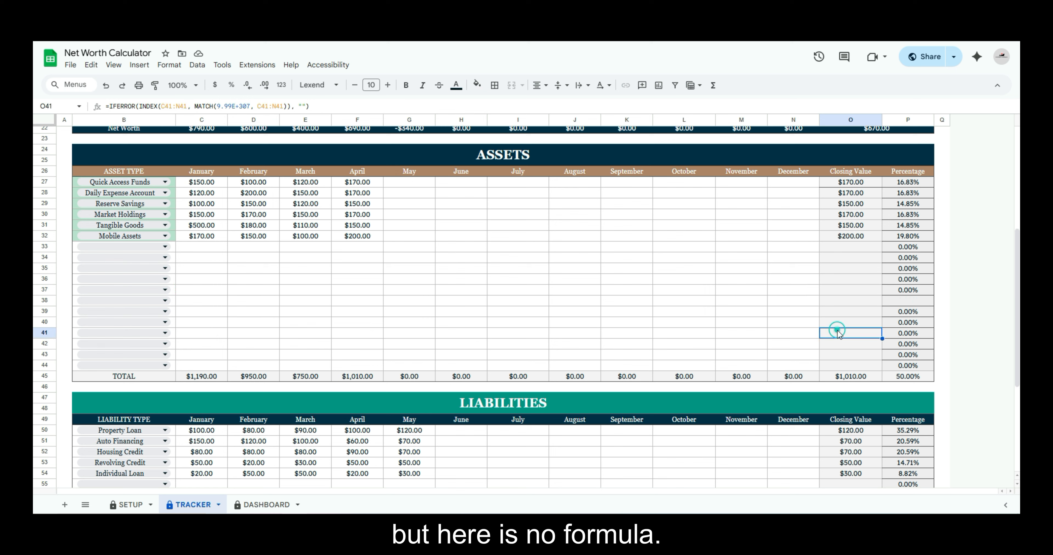
pyautogui.click(849, 301)
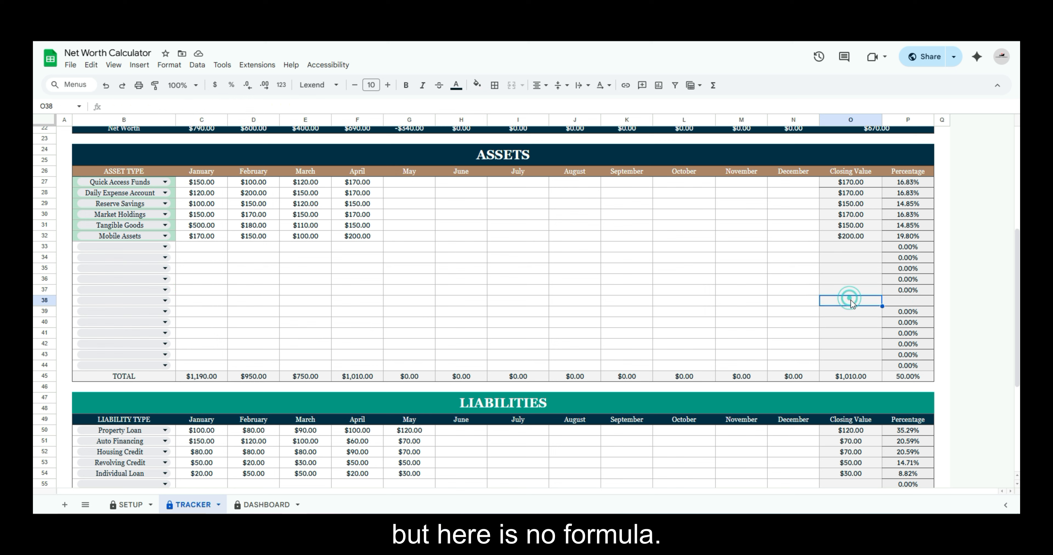
# Fill the Closing Value formula from O37 down through O40 and check it in O38
pyautogui.click(862, 290)
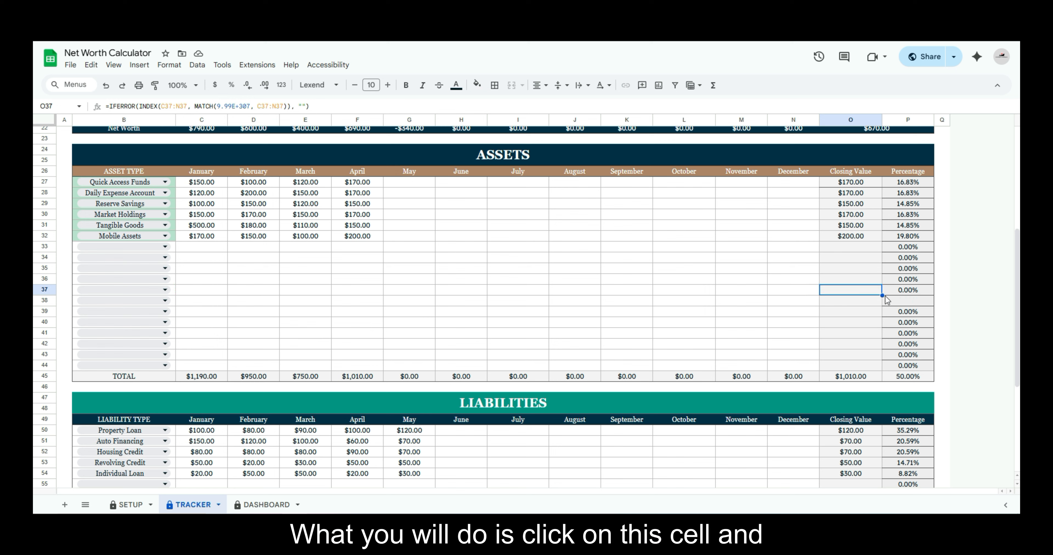
pyautogui.moveTo(882, 295); pyautogui.dragTo(882, 323)
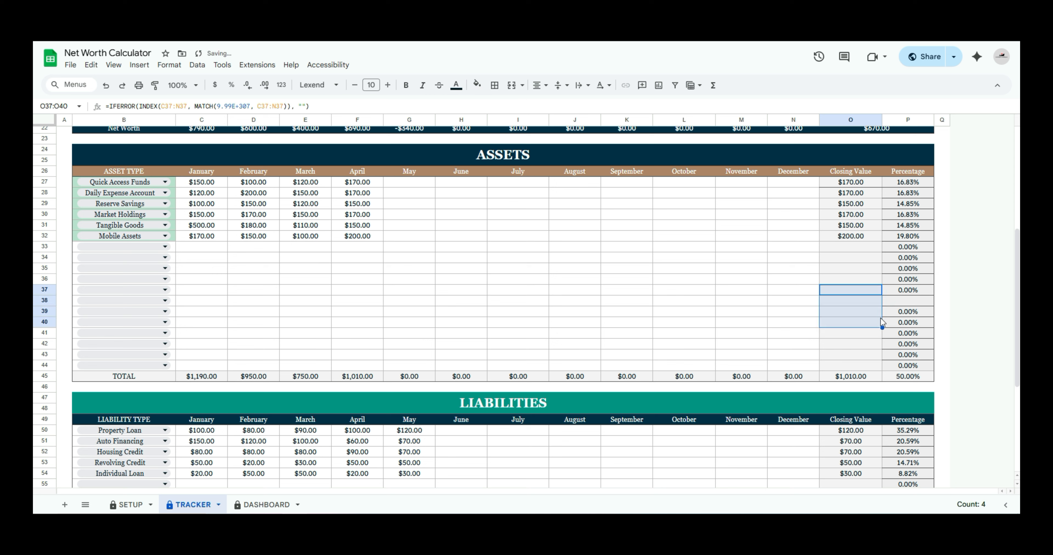
pyautogui.click(865, 302)
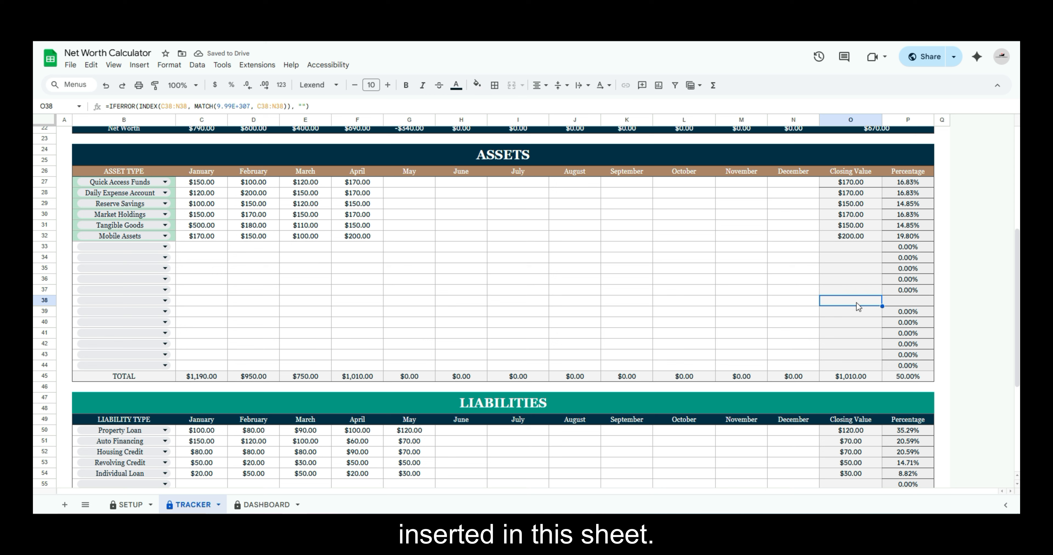
# Fill the Percentage formula from P37 down through P39 in the Assets table and clear the selection
pyautogui.click(903, 291)
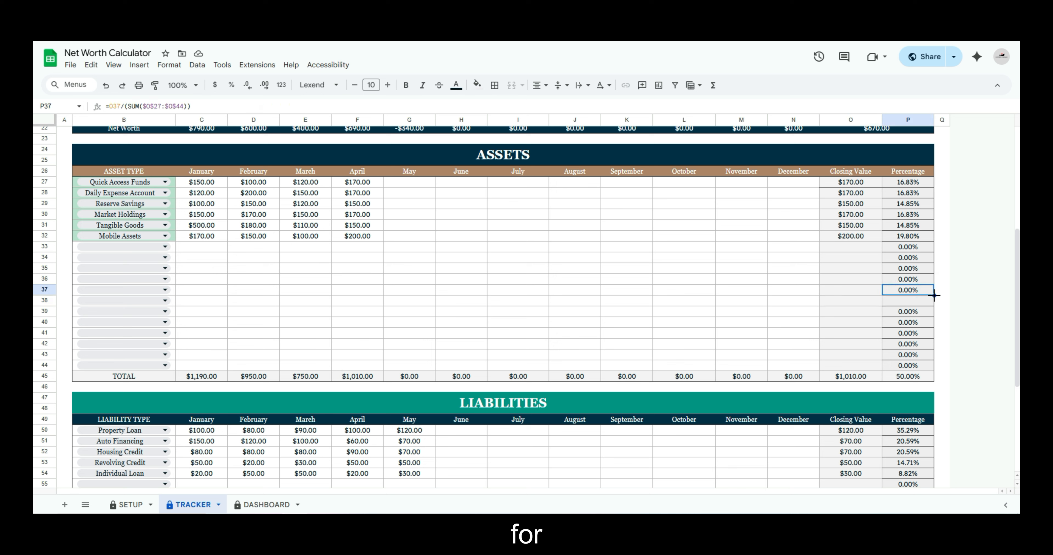
pyautogui.moveTo(933, 296); pyautogui.dragTo(933, 314)
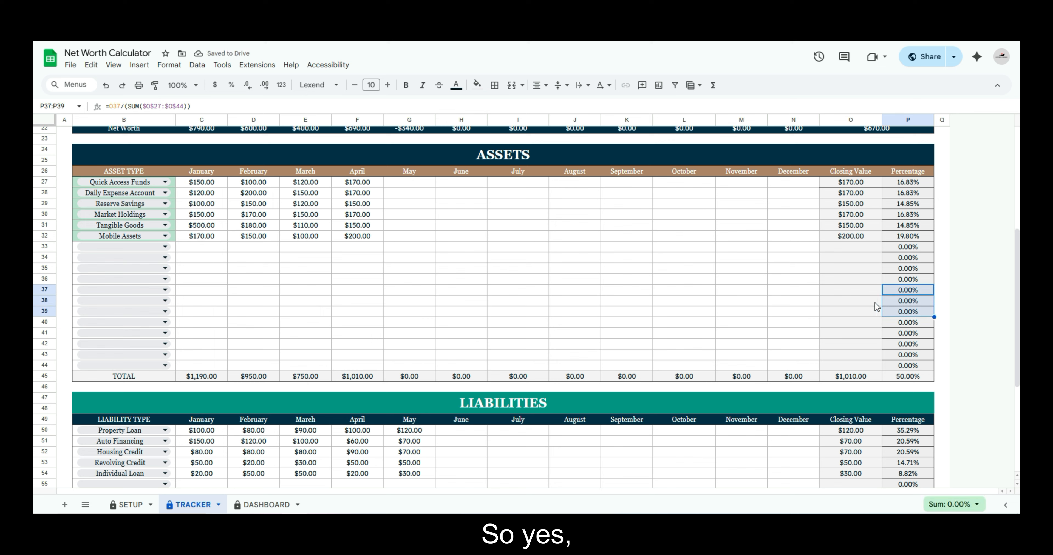
pyautogui.click(896, 304)
pyautogui.click(789, 279)
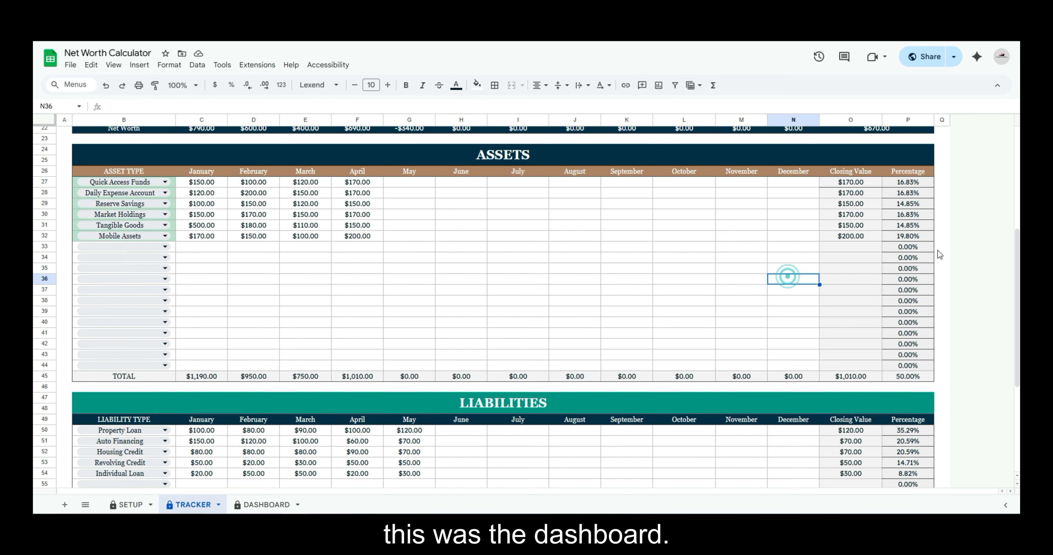
pyautogui.scroll(-1, 613, 286)
pyautogui.scroll(3, 465, 294)
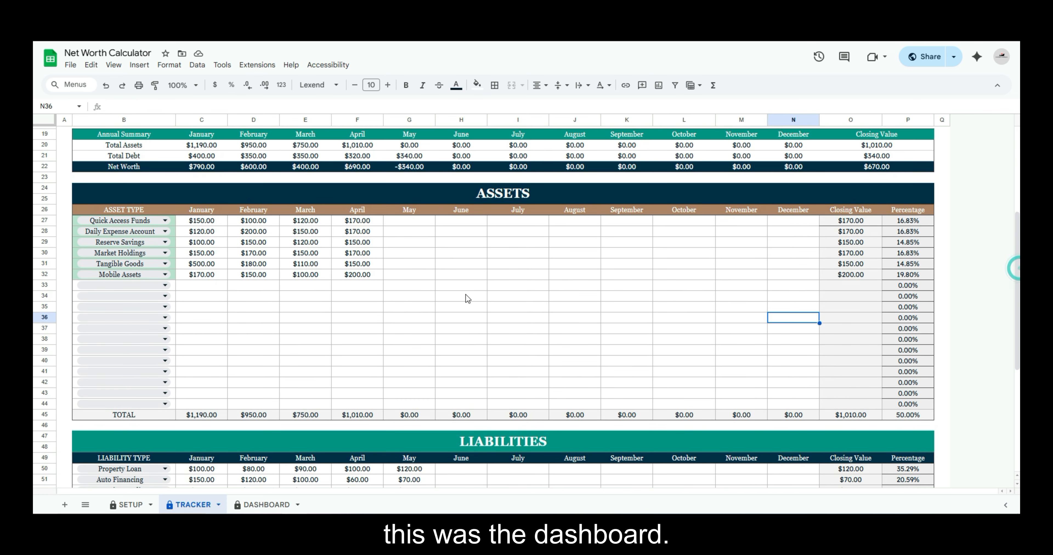
# On the SETUP sheet, insert one row above row 15 in the Assets and Liabilities category lists
pyautogui.click(126, 504)
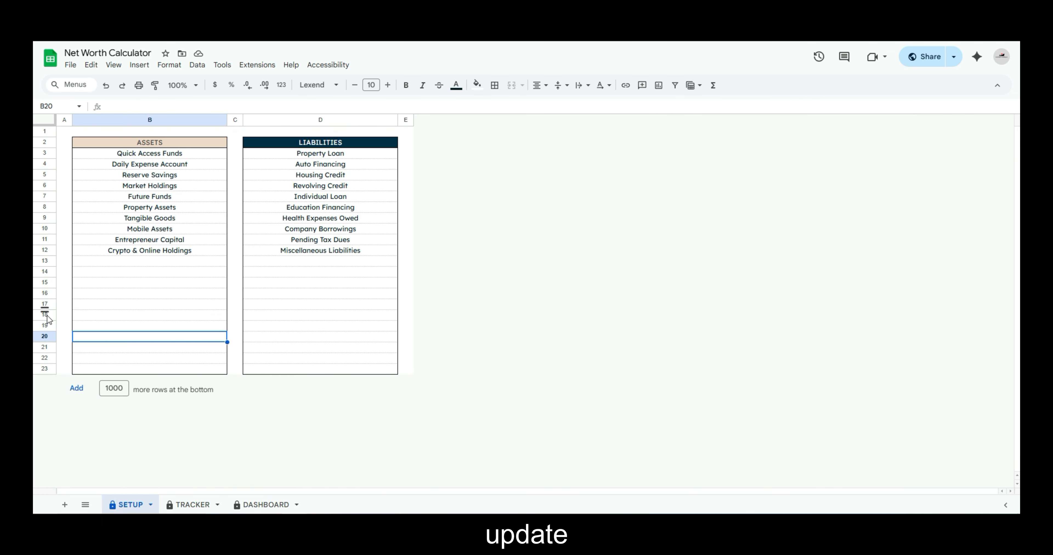
pyautogui.click(155, 263)
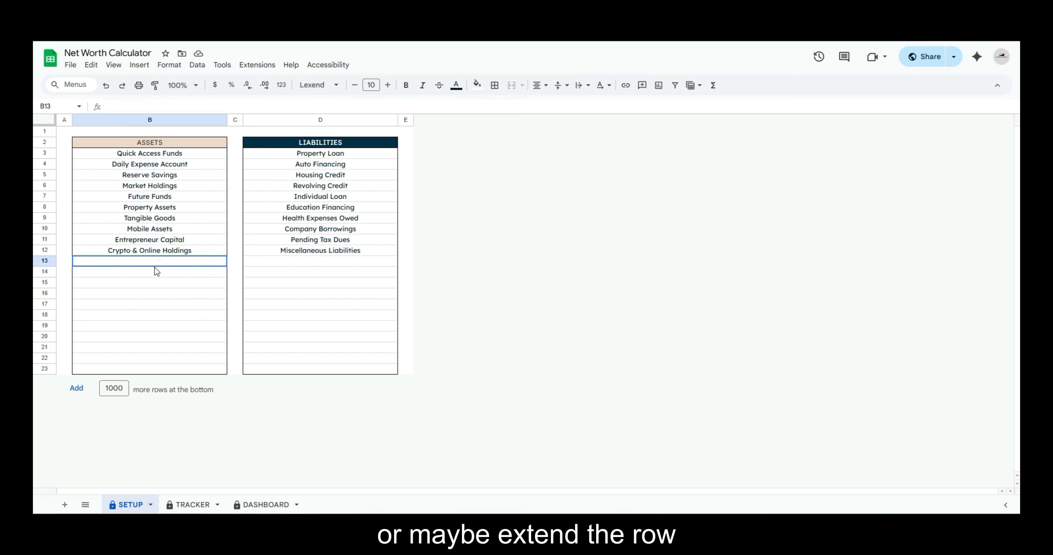
pyautogui.click(81, 365)
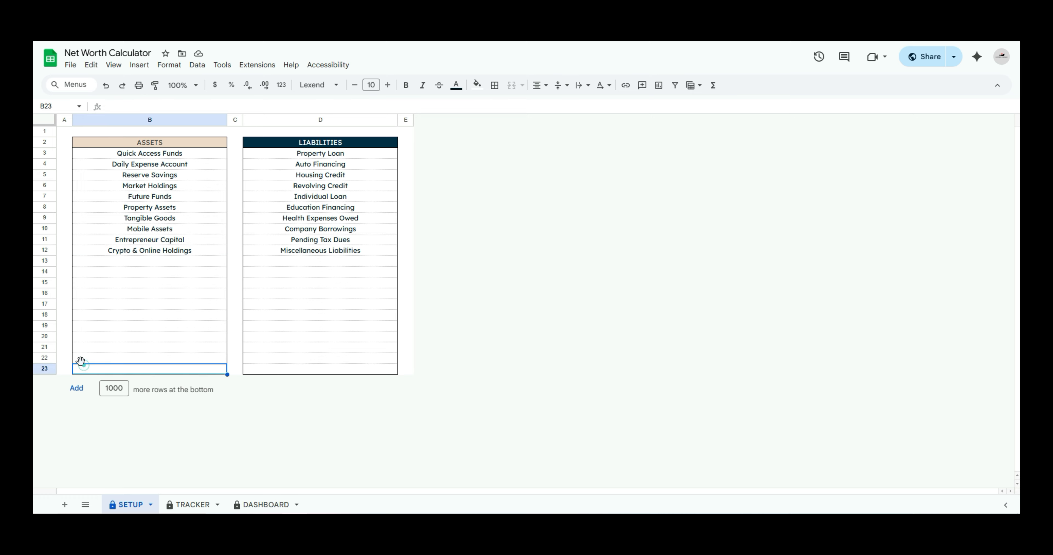
pyautogui.click(45, 280)
pyautogui.rightClick(45, 280)
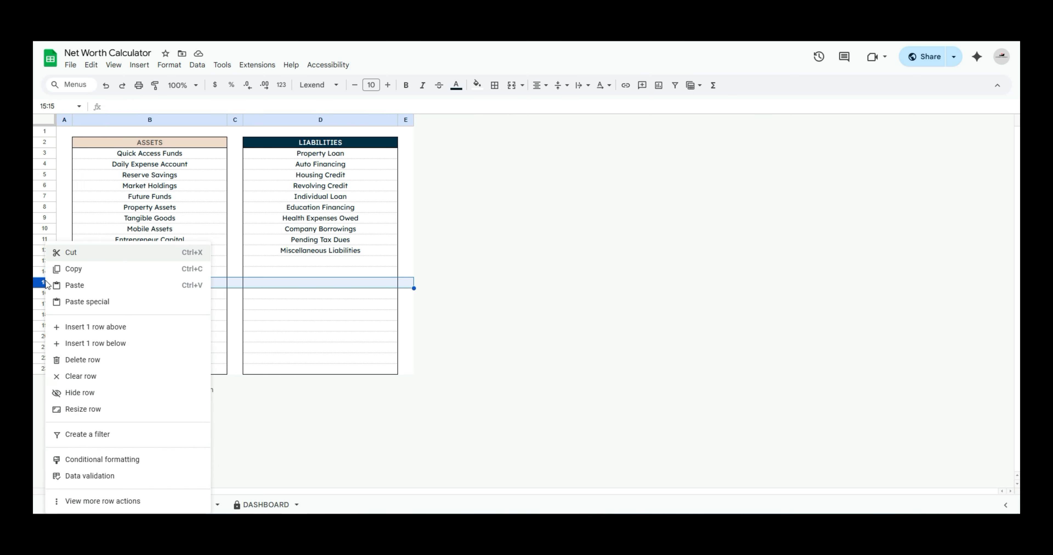
pyautogui.click(136, 327)
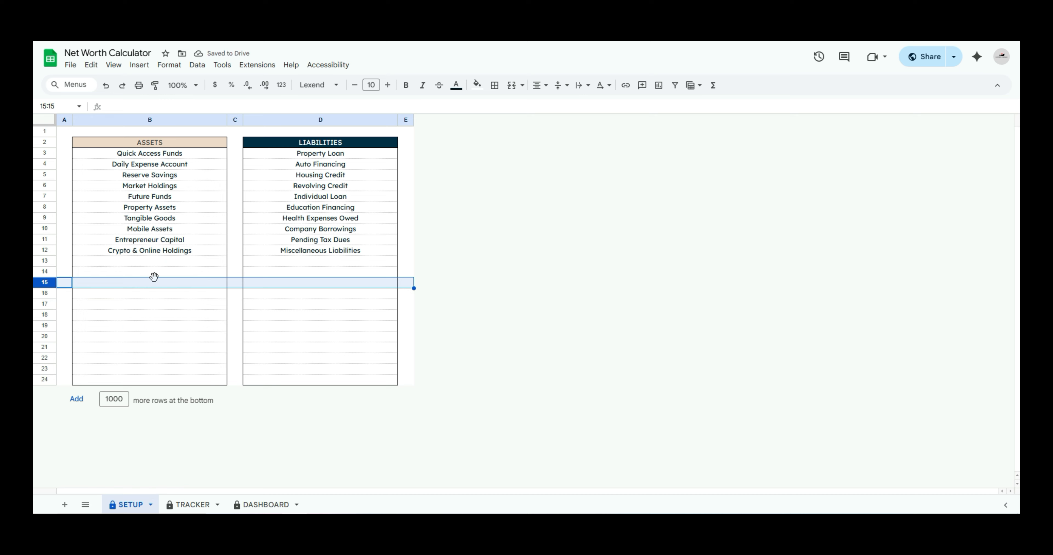
# Check cells in rows 14 and 15 of both SETUP lists for formulas
pyautogui.click(190, 272)
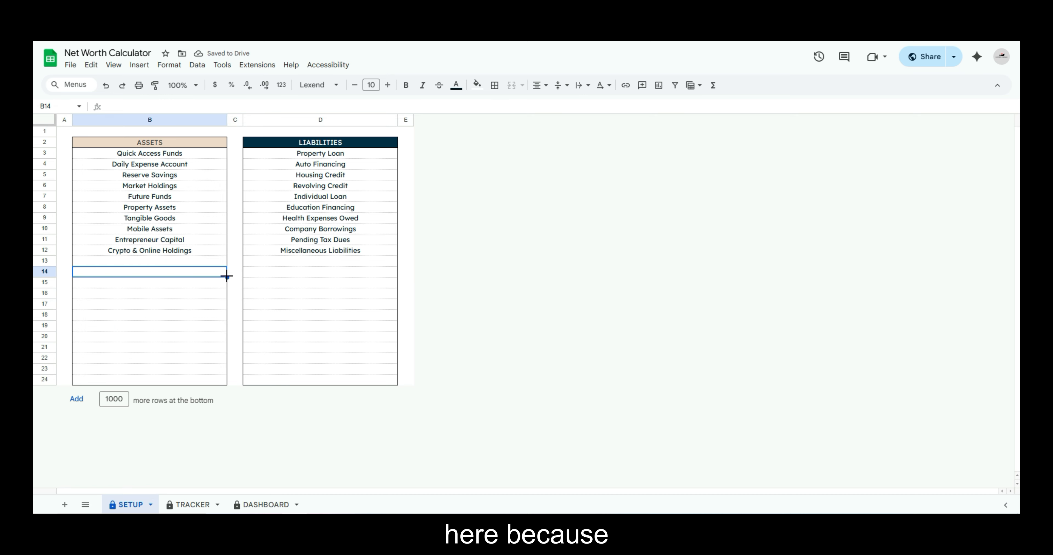
pyautogui.click(169, 283)
pyautogui.click(308, 283)
pyautogui.click(309, 271)
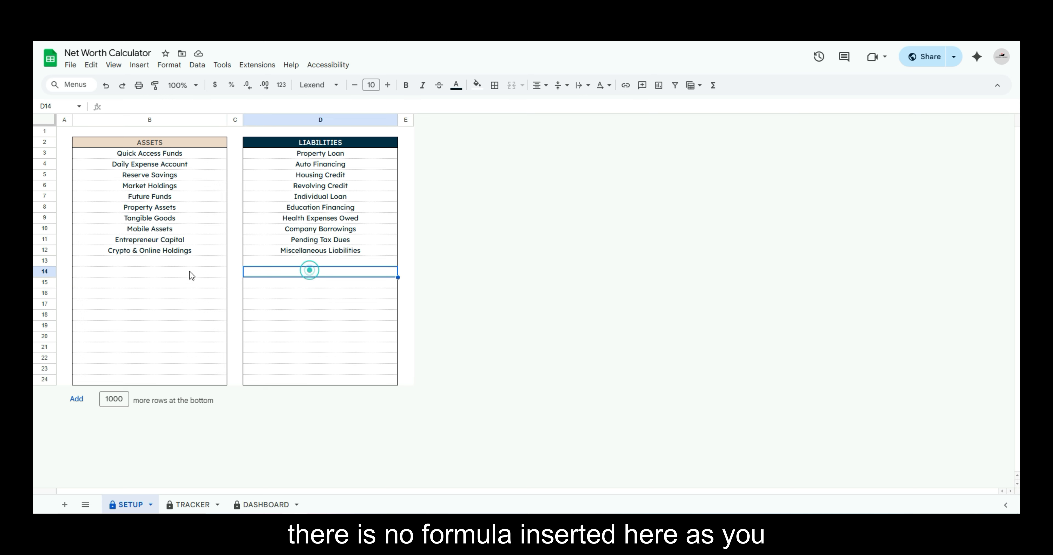
pyautogui.click(152, 281)
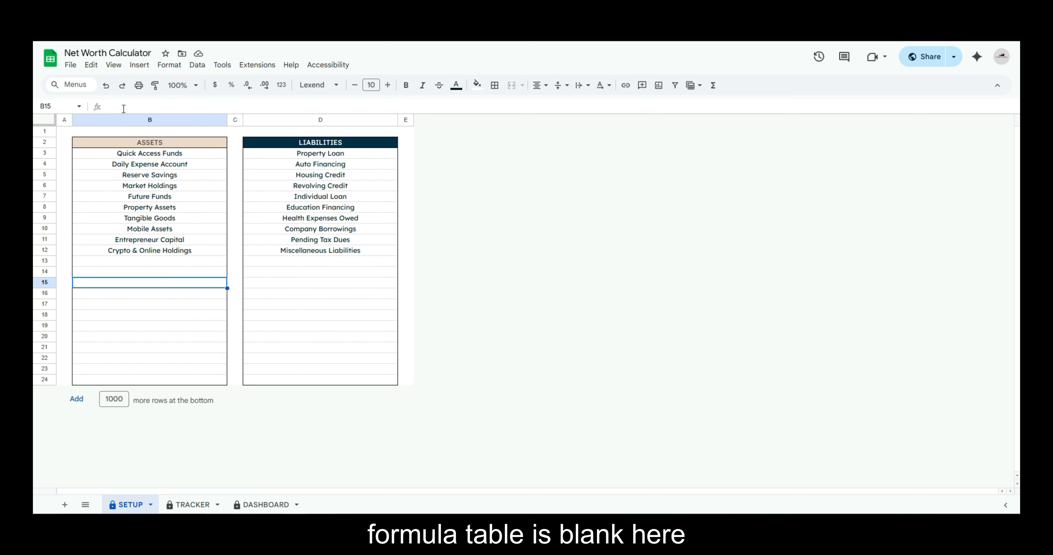
# Add TEST1 to the Assets list in B13 and TEST2 to the Liabilities list in D13
pyautogui.click(164, 263)
pyautogui.write('TEST')
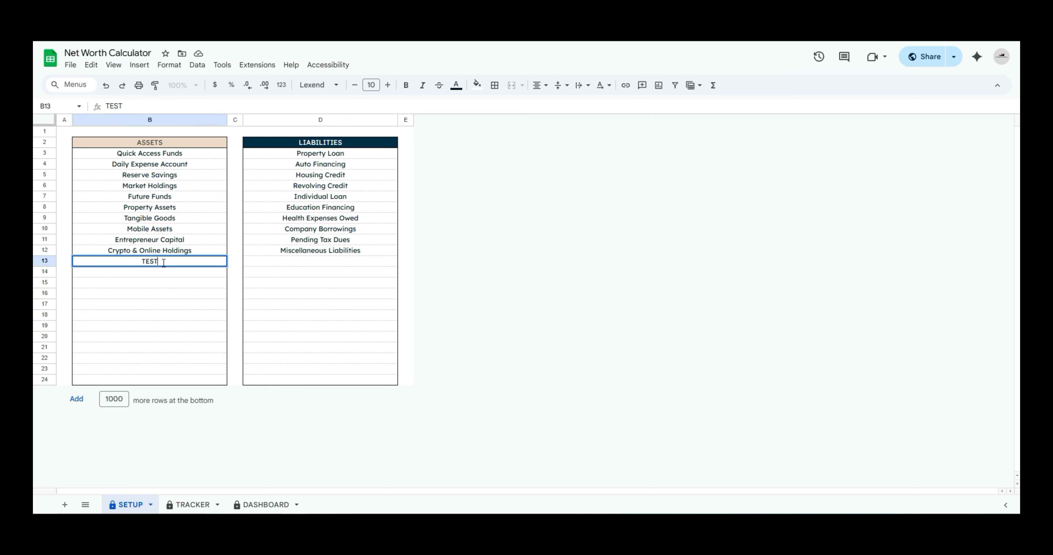
pyautogui.write('1')
pyautogui.press('Return')
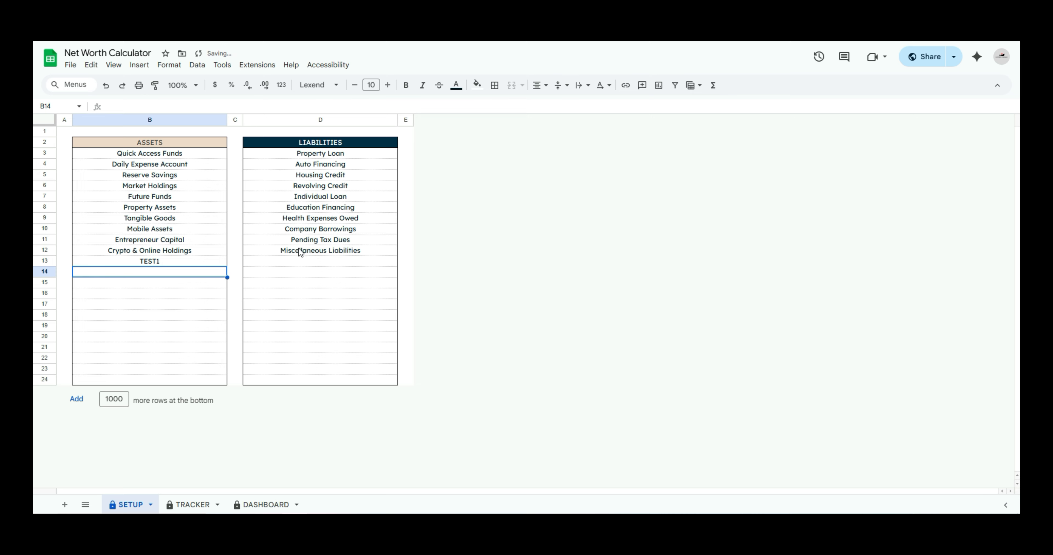
pyautogui.click(321, 257)
pyautogui.write('TEST2')
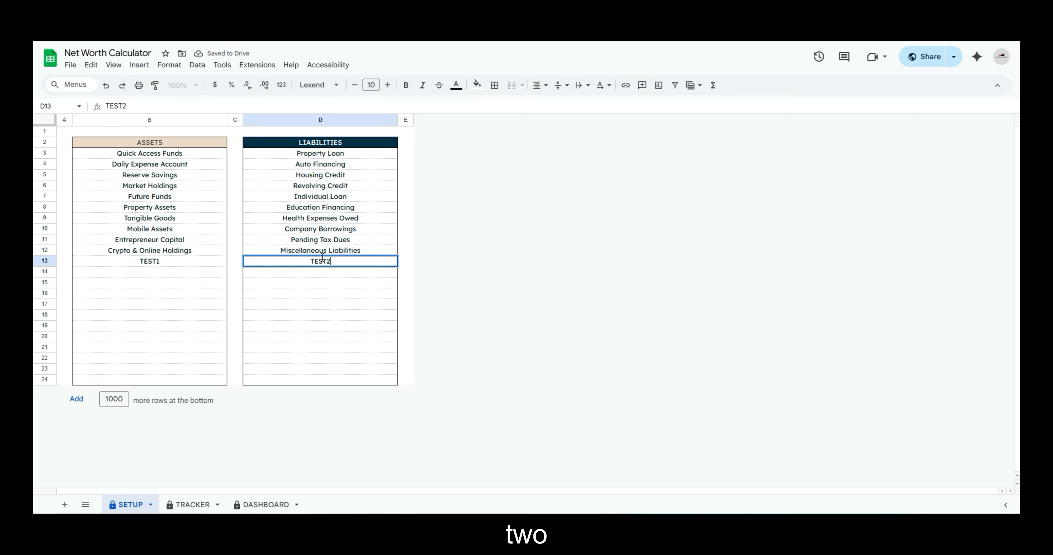
pyautogui.press('Return')
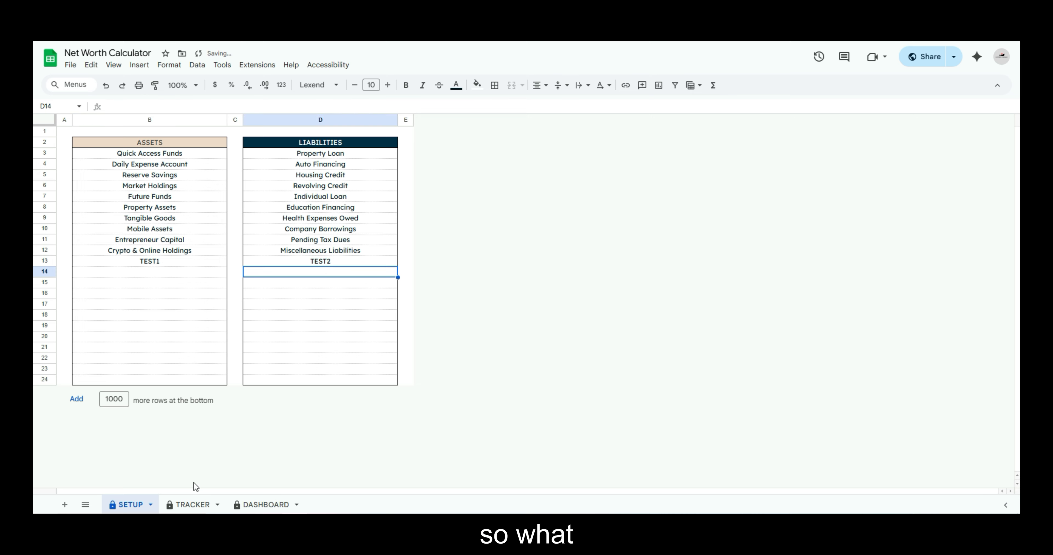
# On the TRACKER sheet, choose TEST1 as the asset type in B33
pyautogui.click(186, 504)
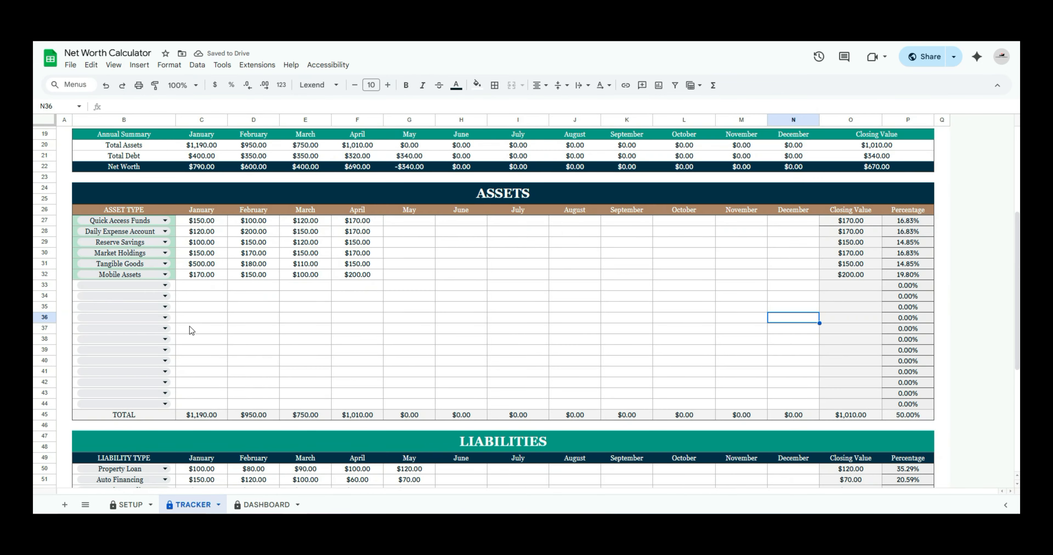
pyautogui.click(162, 285)
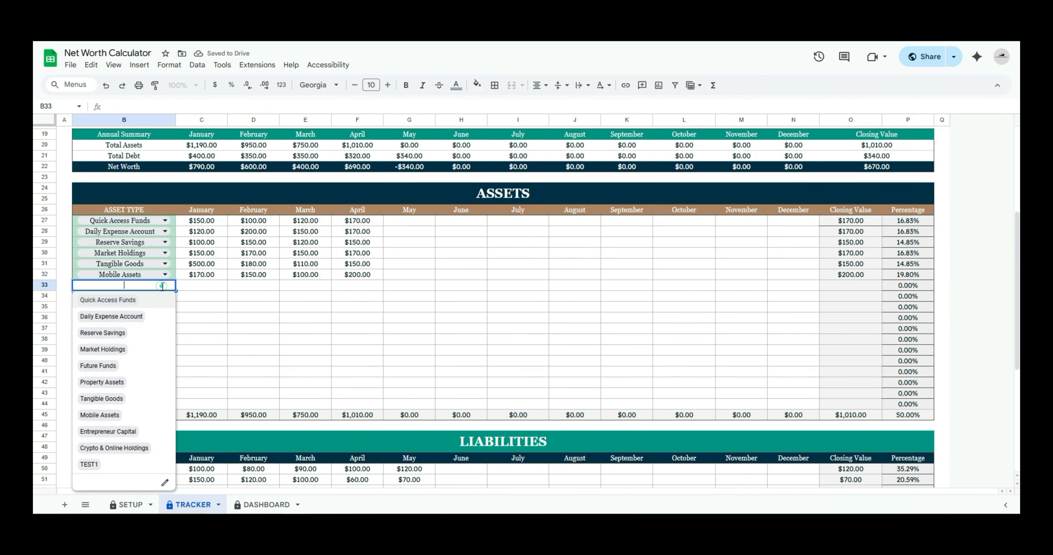
pyautogui.click(93, 466)
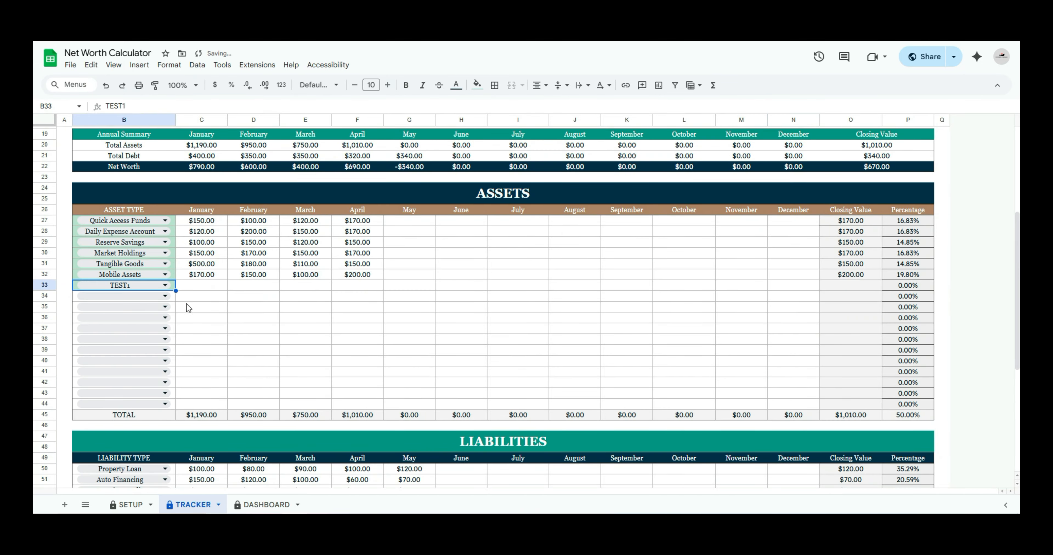
# Delete row 13 with the TEST1 and TEST2 categories from the SETUP sheet
pyautogui.click(131, 506)
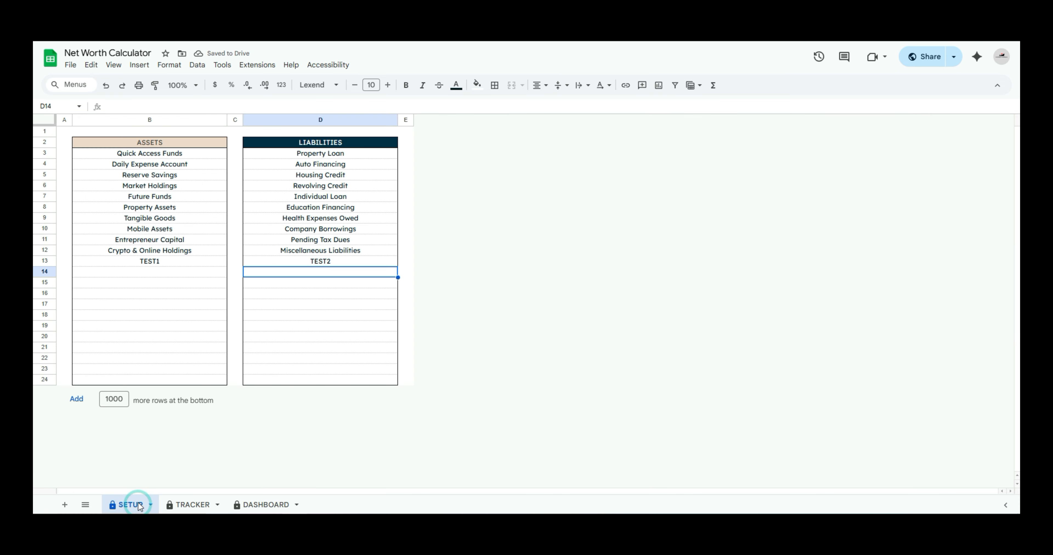
pyautogui.click(44, 261)
pyautogui.rightClick(44, 261)
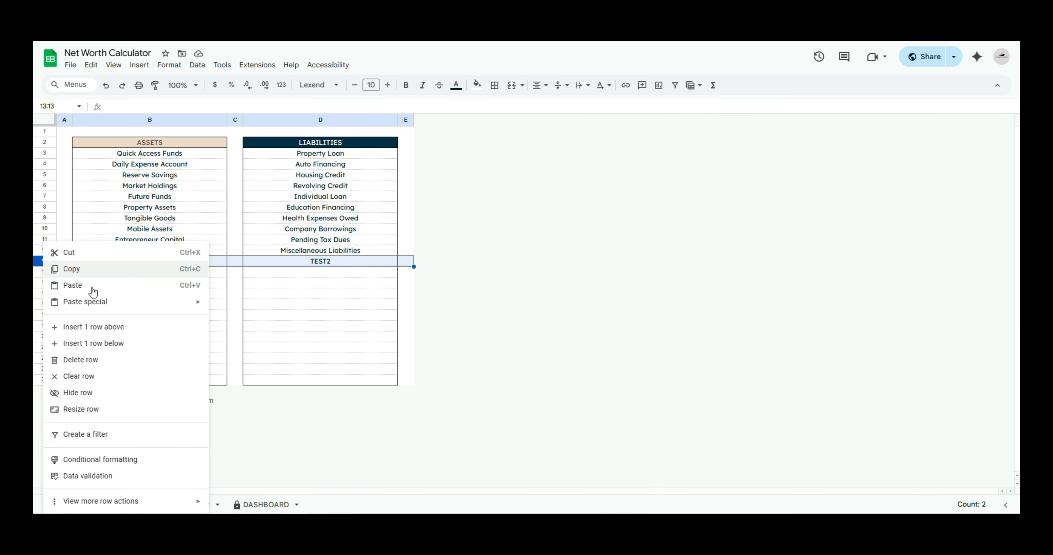
pyautogui.click(127, 361)
pyautogui.click(179, 262)
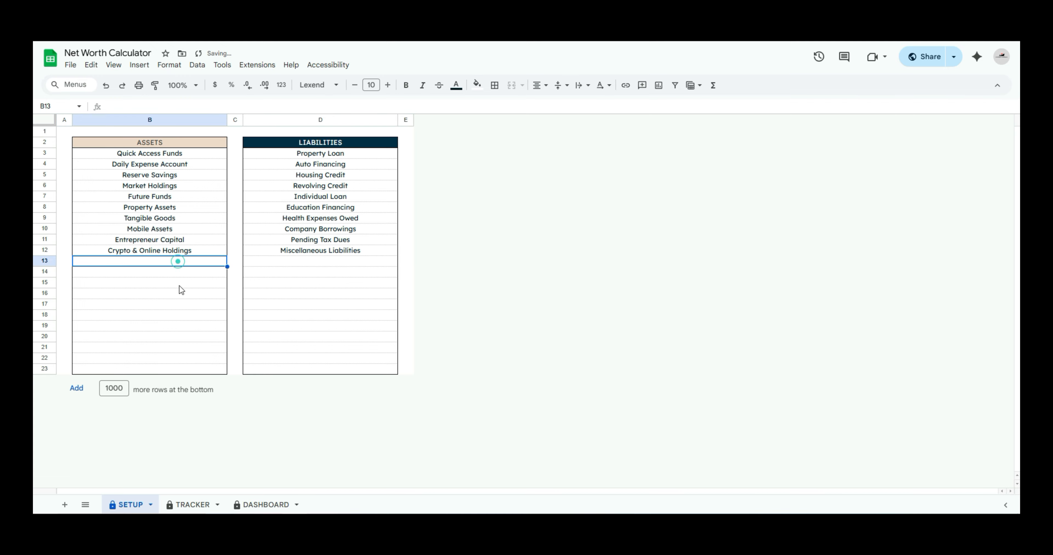
# Clear TEST1 from B33 on the TRACKER sheet and check that cell's asset type options
pyautogui.click(189, 506)
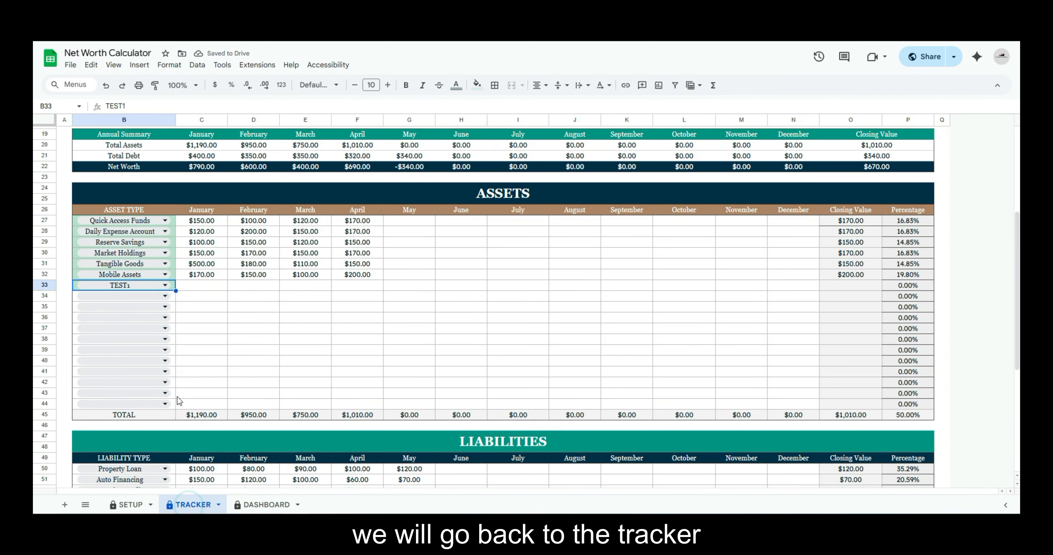
pyautogui.click(147, 290)
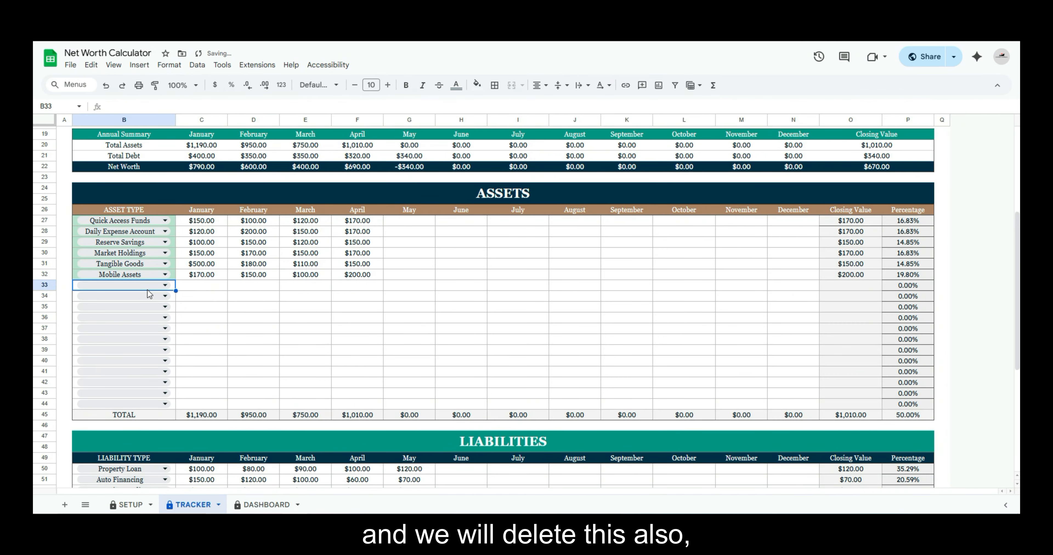
pyautogui.click(219, 297)
pyautogui.click(164, 285)
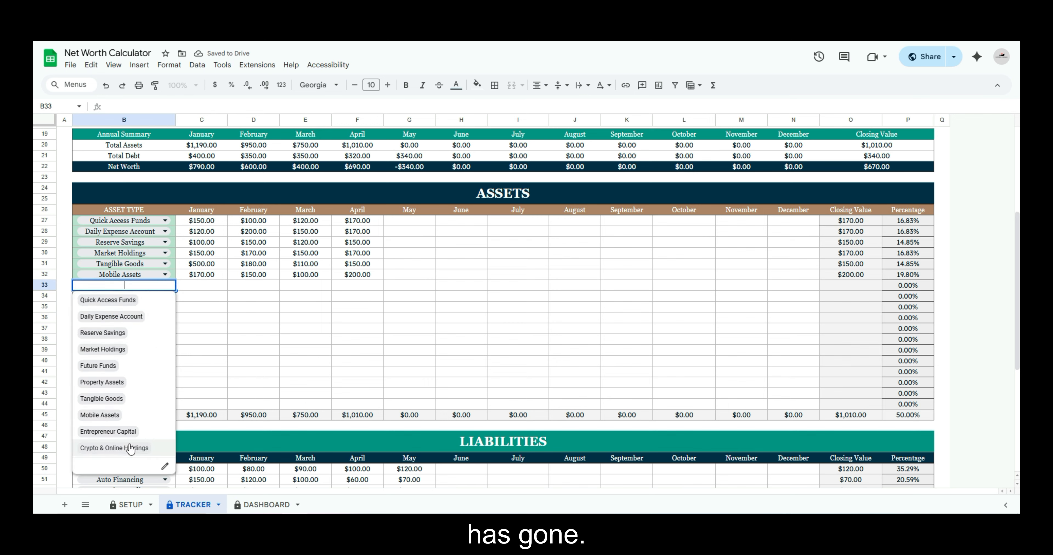
pyautogui.click(245, 284)
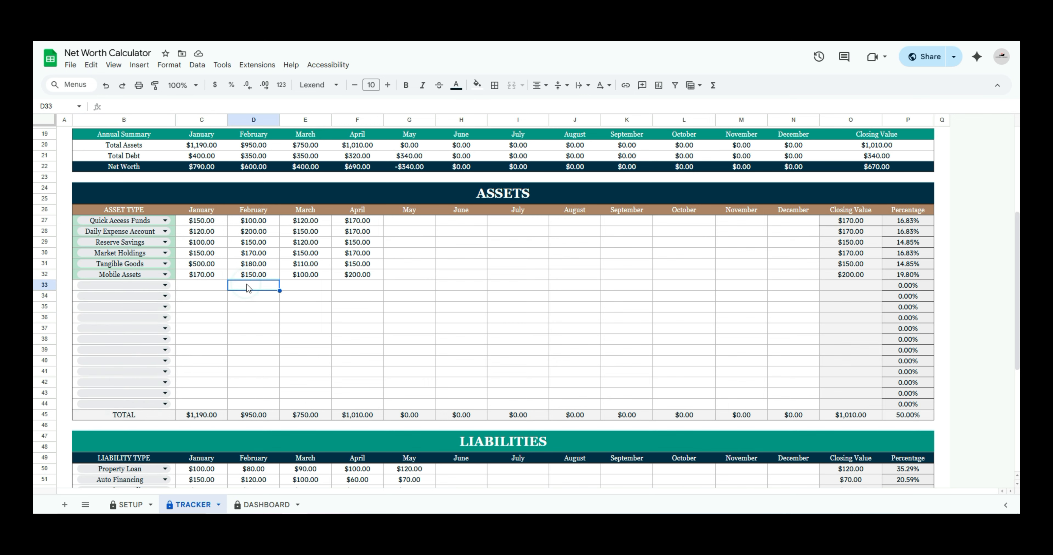
pyautogui.moveTo(1015, 359); pyautogui.dragTo(1014, 275)
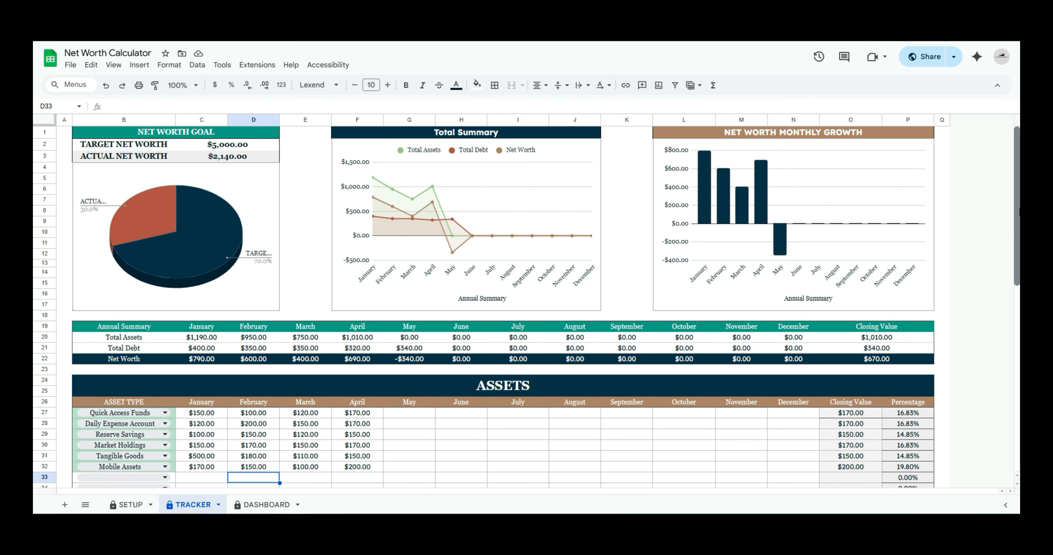
pyautogui.moveTo(1018, 209); pyautogui.dragTo(1018, 180)
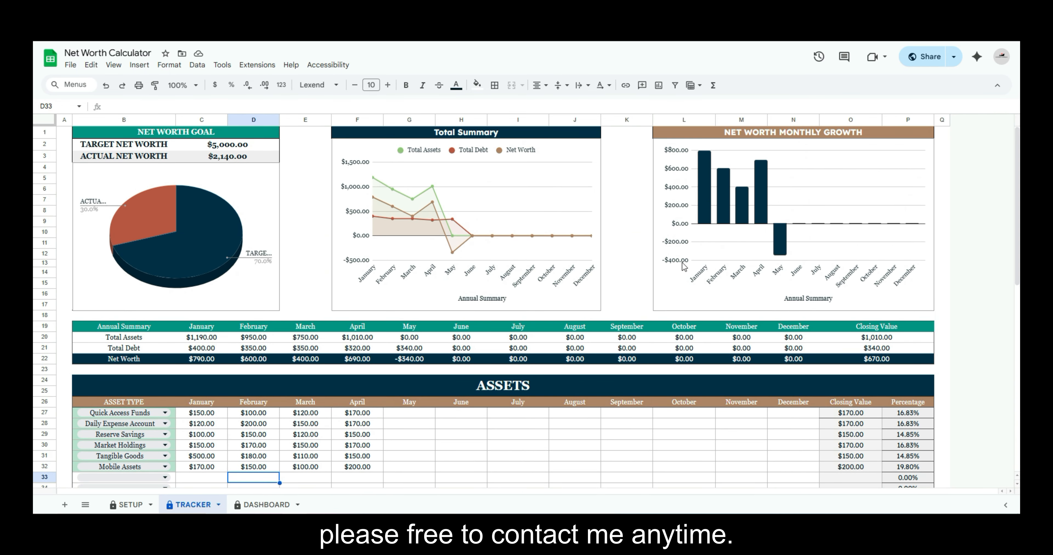